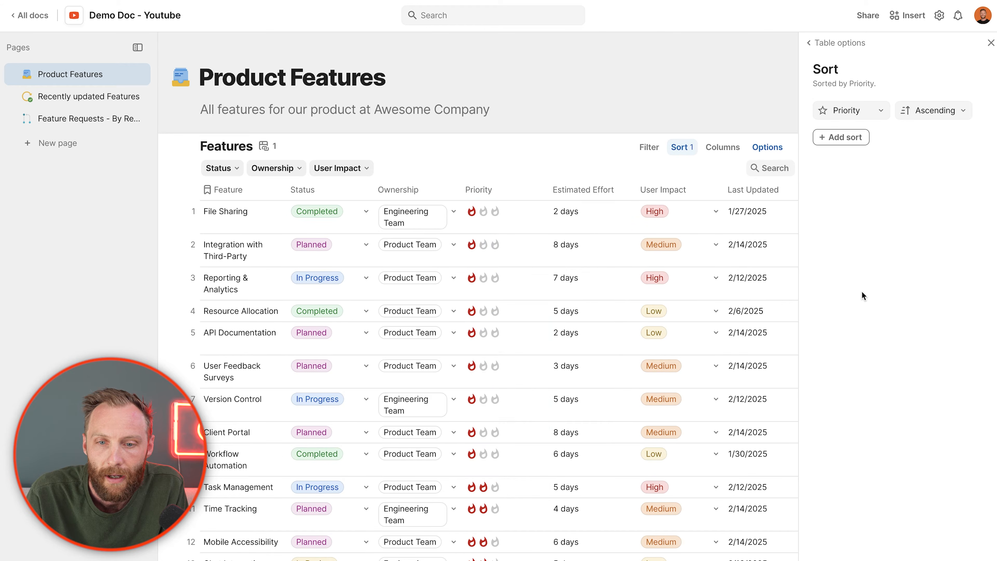
Change the Priority sort of the Features table to Descending
left_click_drag(524, 212, 531, 459)
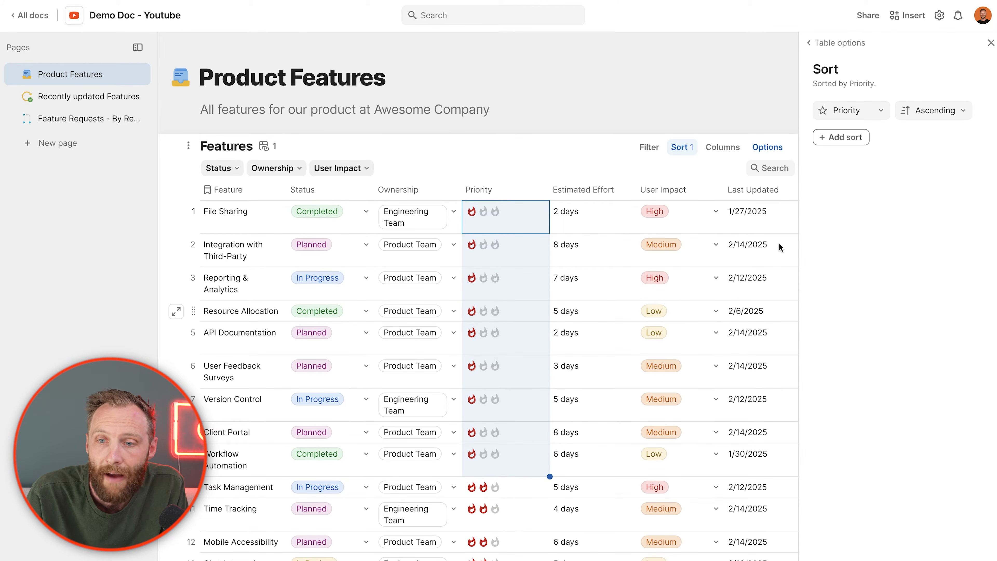
left_click(956, 113)
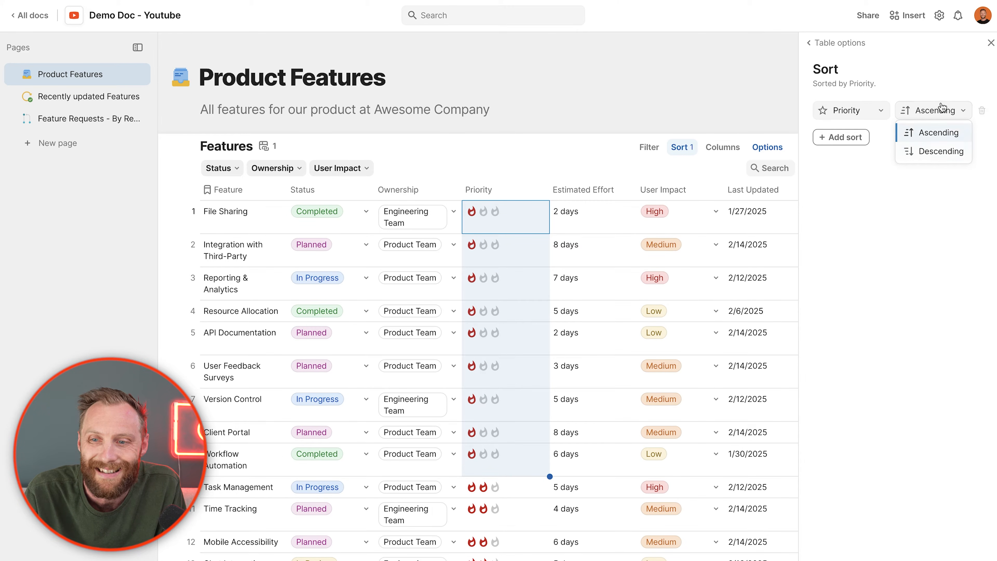
left_click(940, 151)
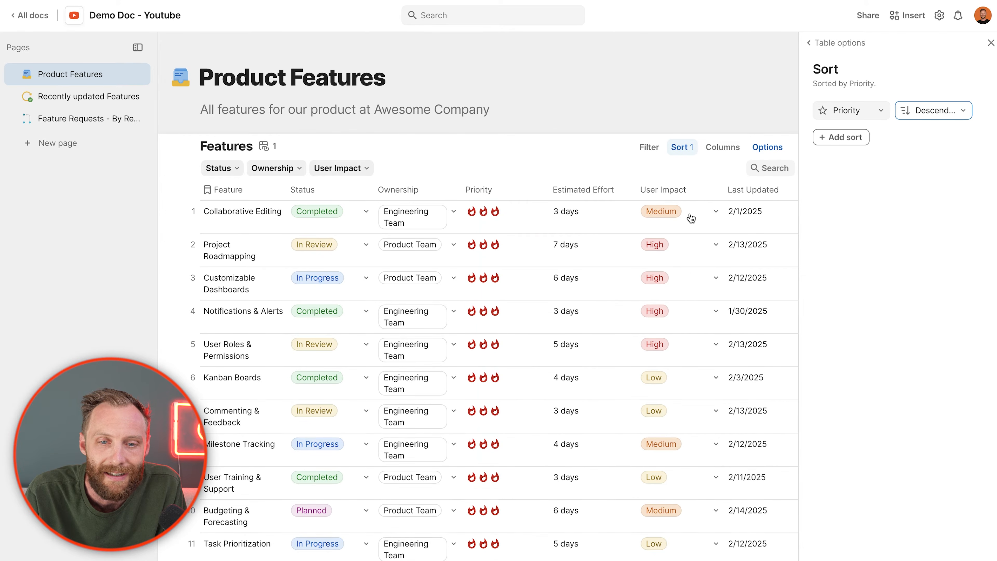
left_click_drag(509, 218, 522, 554)
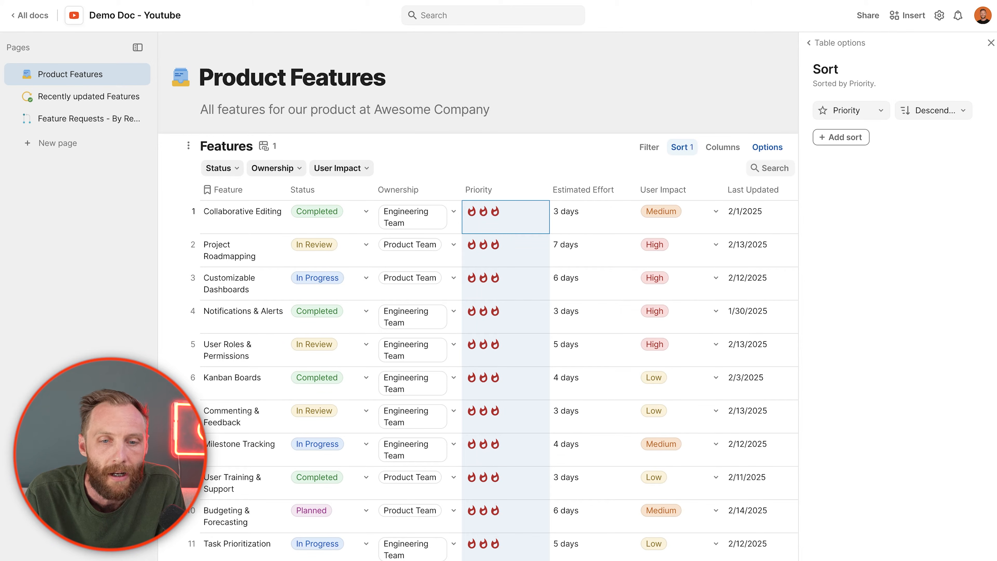
On the Recently updated Features page, sort the features table by Last Updated in descending order
left_click(82, 97)
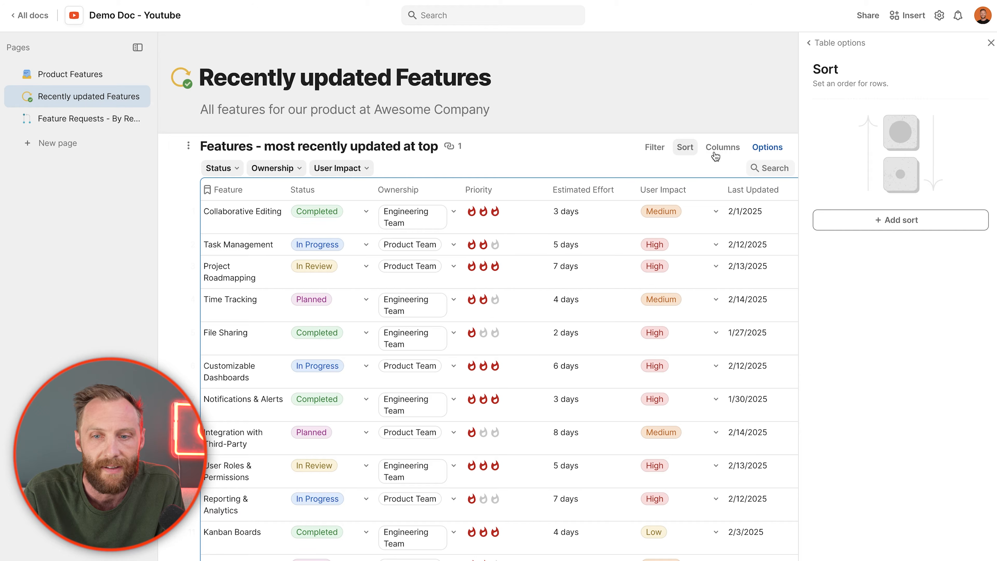
left_click(990, 42)
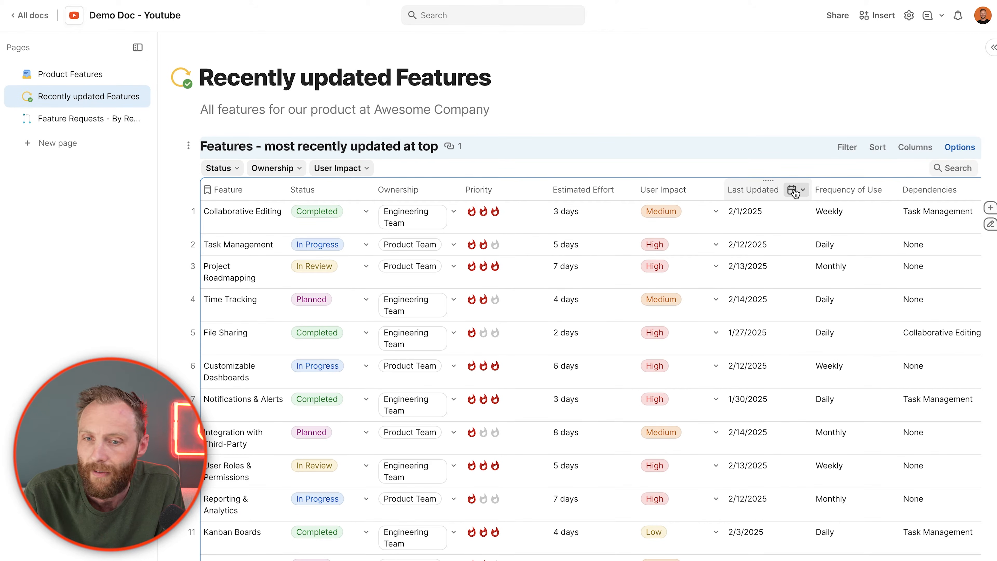
left_click_drag(773, 229, 815, 554)
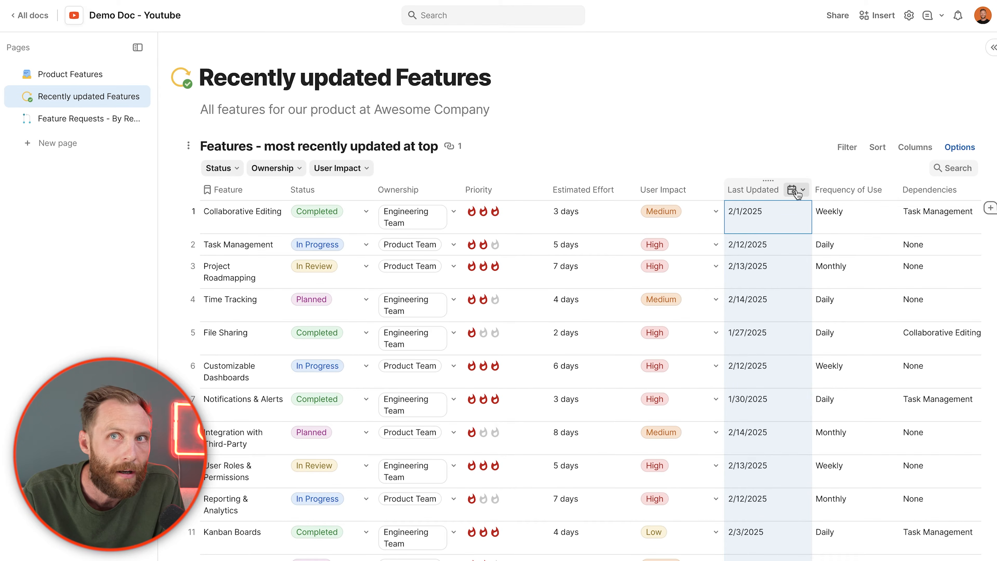
left_click(797, 191)
mouse_move(822, 291)
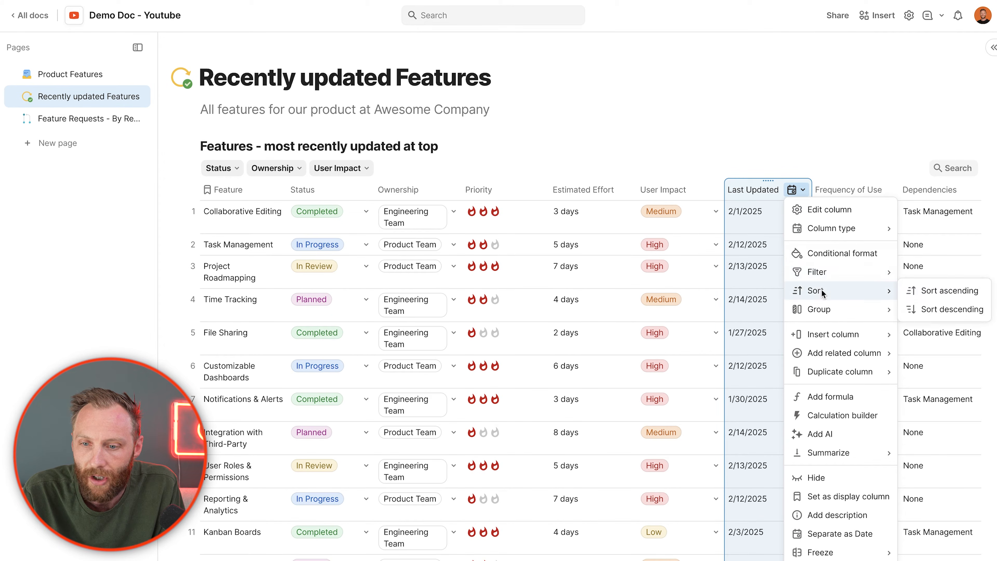
left_click(924, 312)
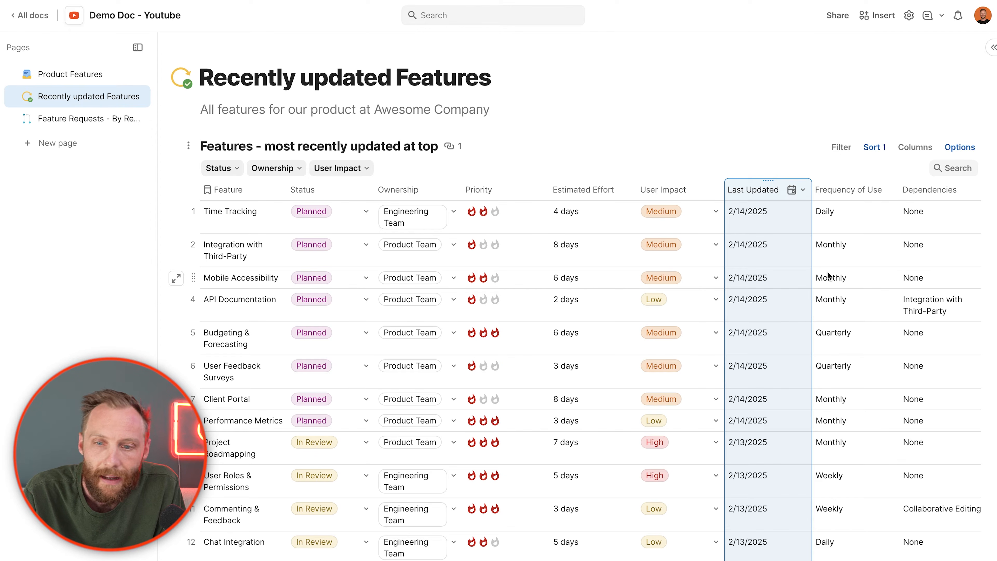
left_click(781, 223)
left_click_drag(781, 223, 779, 410)
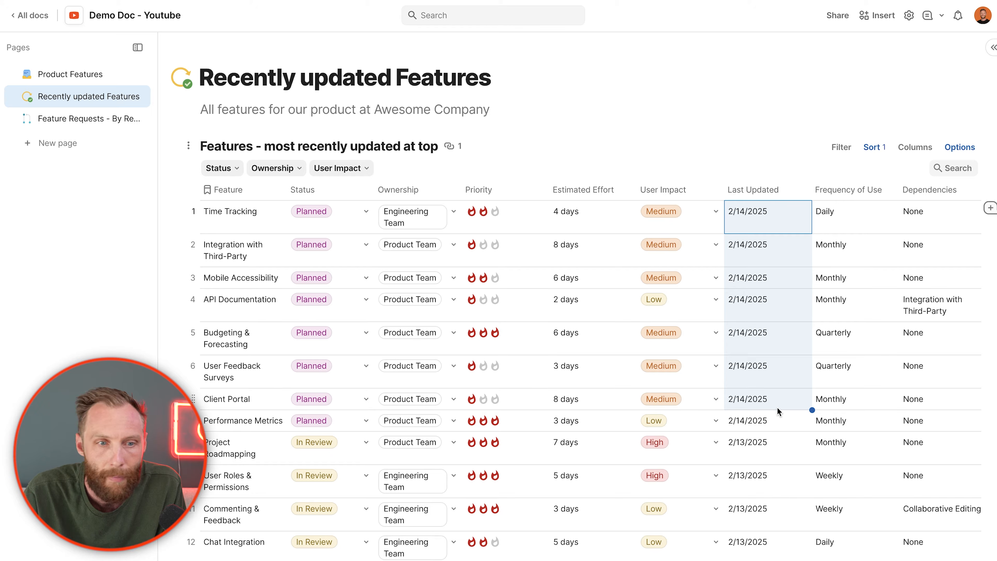
On the Feature Requests - By Revenue page, slightly widen the Clients Interested column
left_click(122, 120)
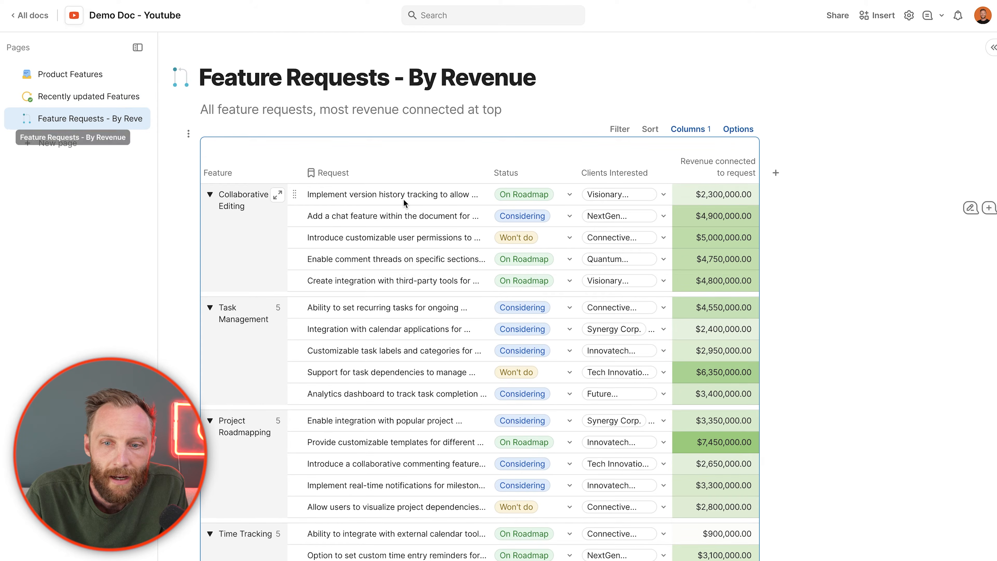
left_click(700, 193)
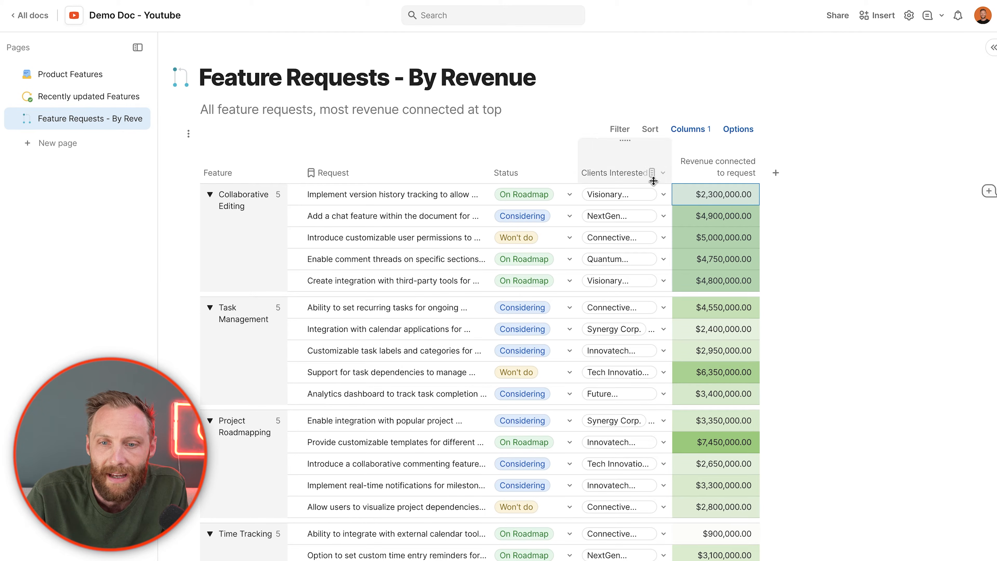
mouse_move(672, 159)
left_mouse_down()
mouse_move(911, 169)
mouse_move(894, 158)
mouse_move(685, 160)
left_mouse_up()
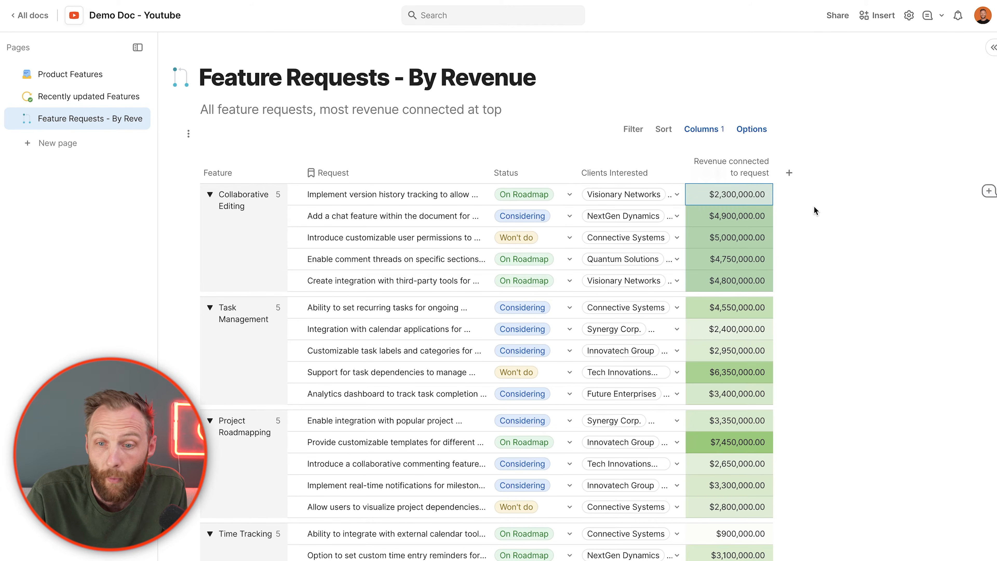
Sort the feature requests table by Revenue connected to request in descending order and check the order within the feature groups
left_click(734, 280)
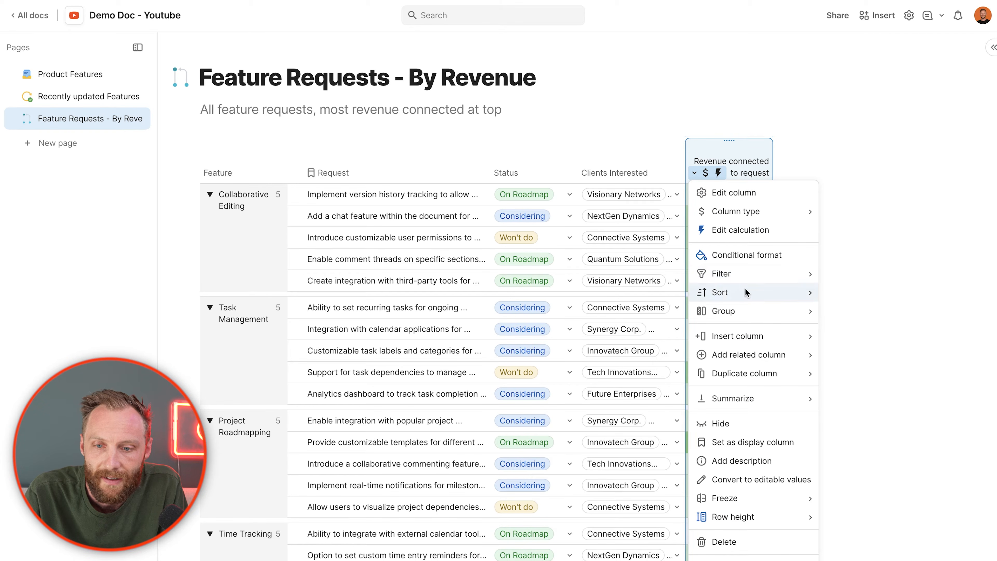
left_click(832, 312)
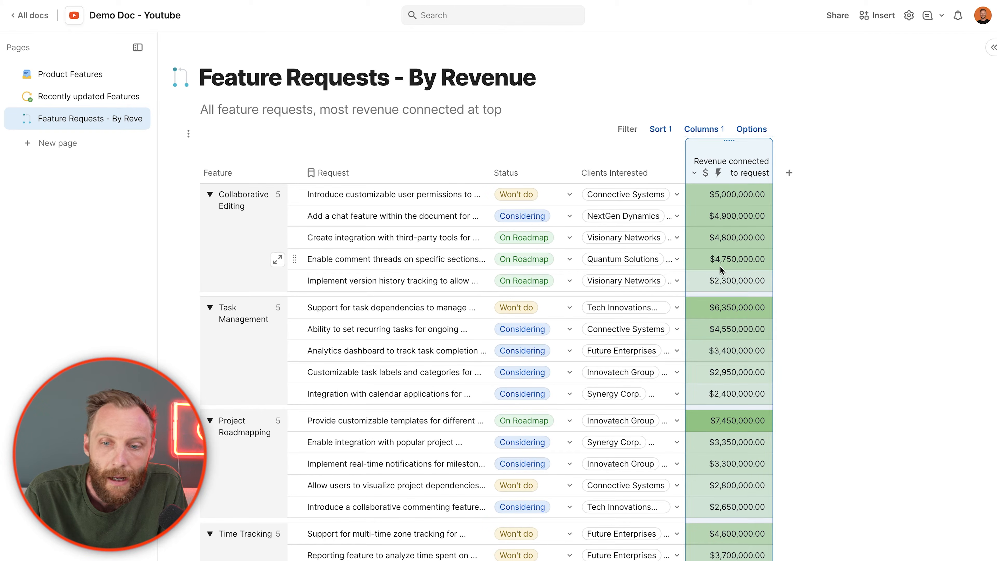
left_click(241, 175)
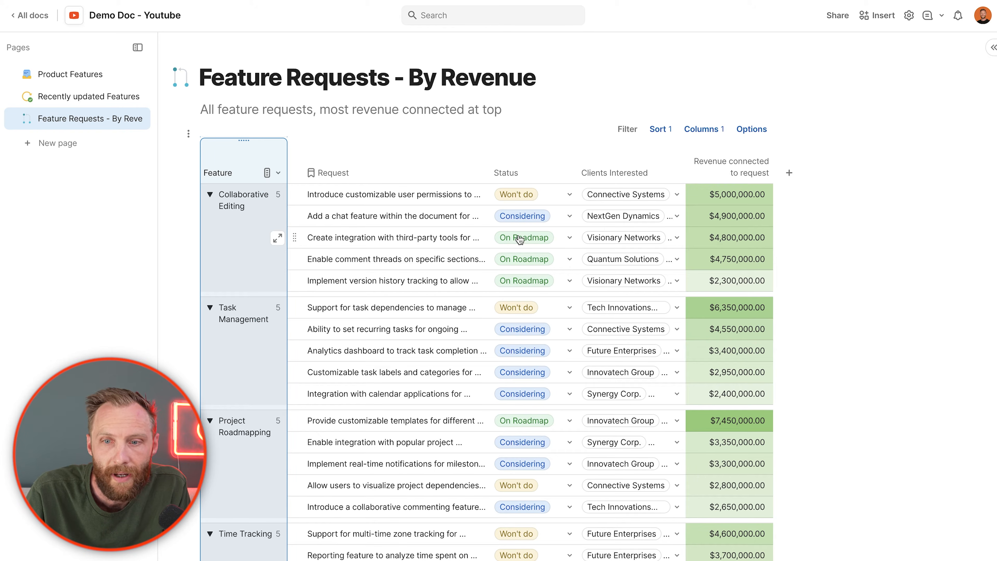
left_click(708, 204)
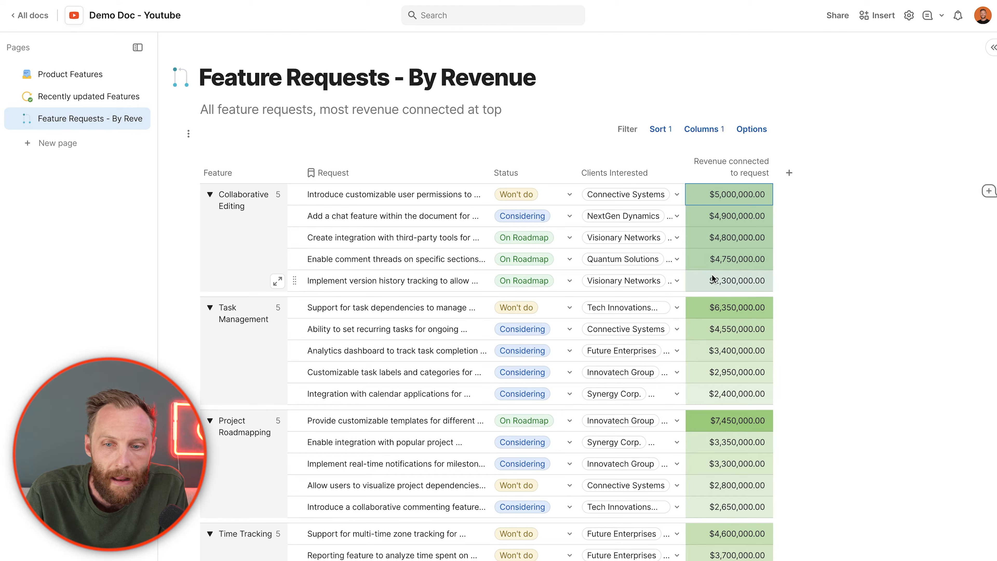
left_click(709, 311)
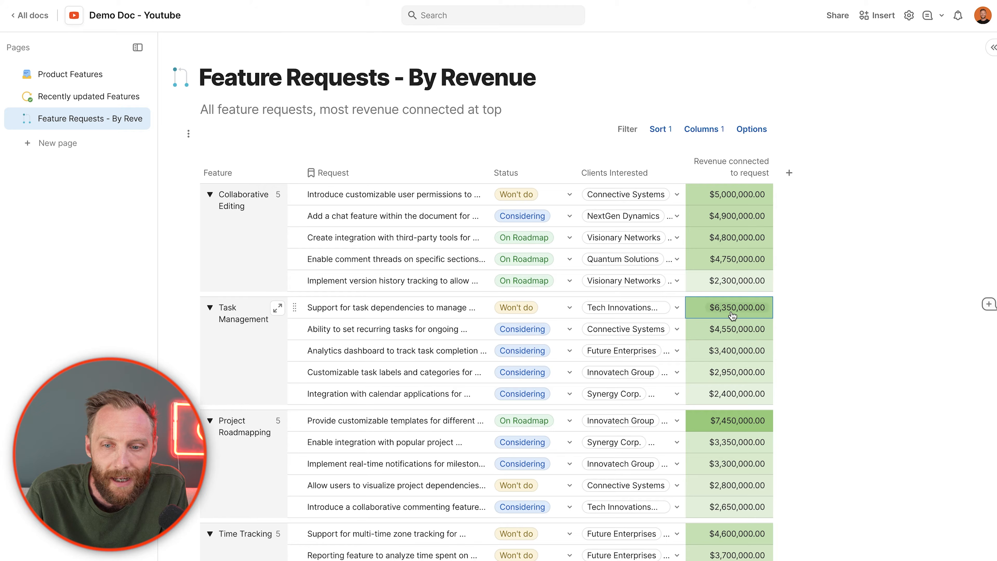
left_click(721, 201)
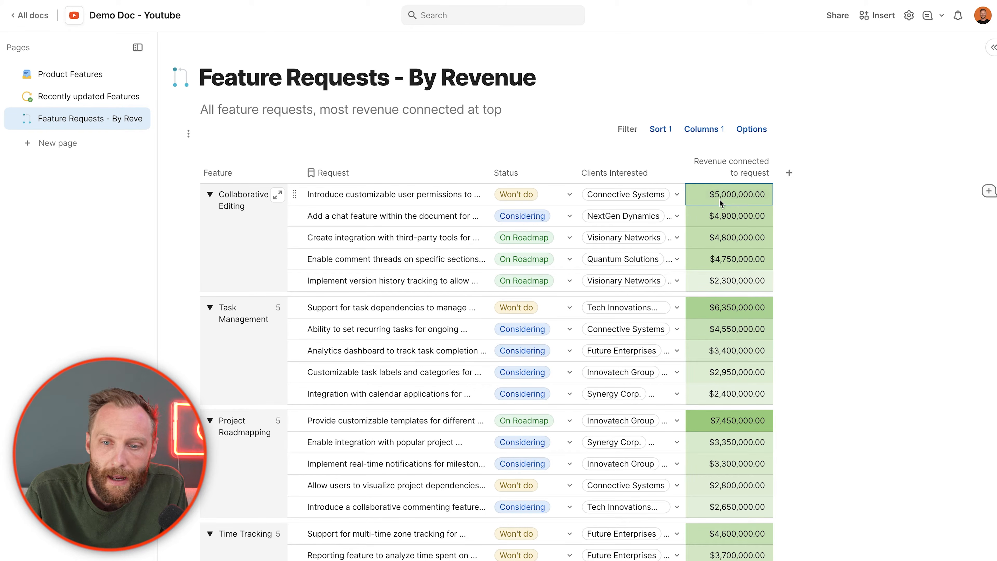
left_click(716, 282)
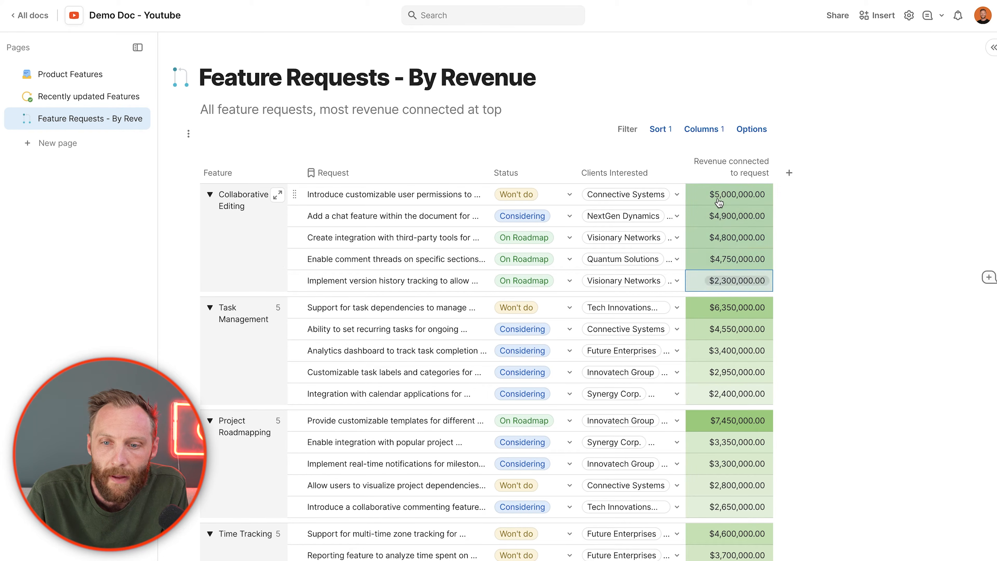
left_click_drag(718, 202, 455, 192)
Remove the grouping by Feature so all feature requests form one list ordered by revenue
left_click(277, 173)
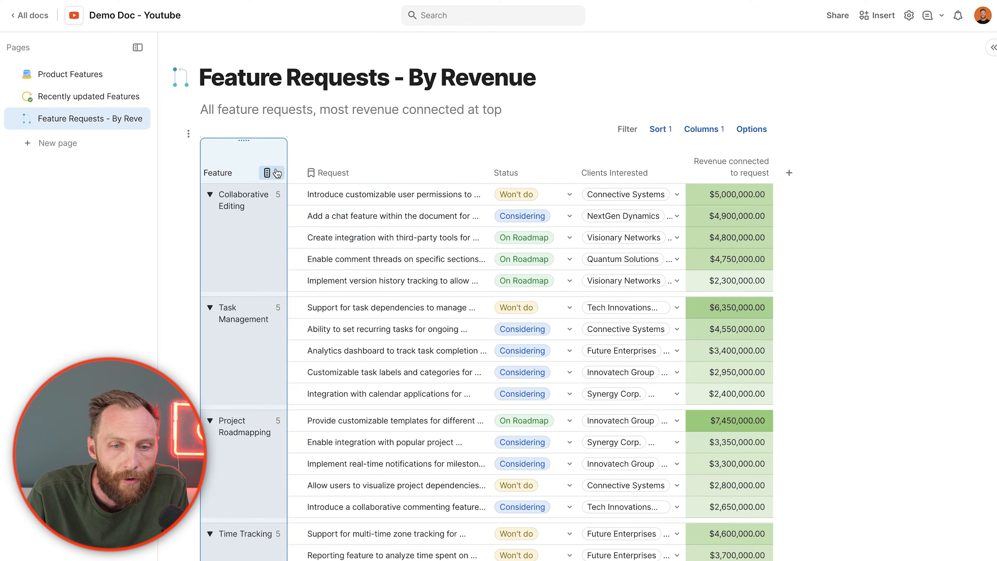
left_click(278, 173)
mouse_move(297, 300)
left_click(431, 313)
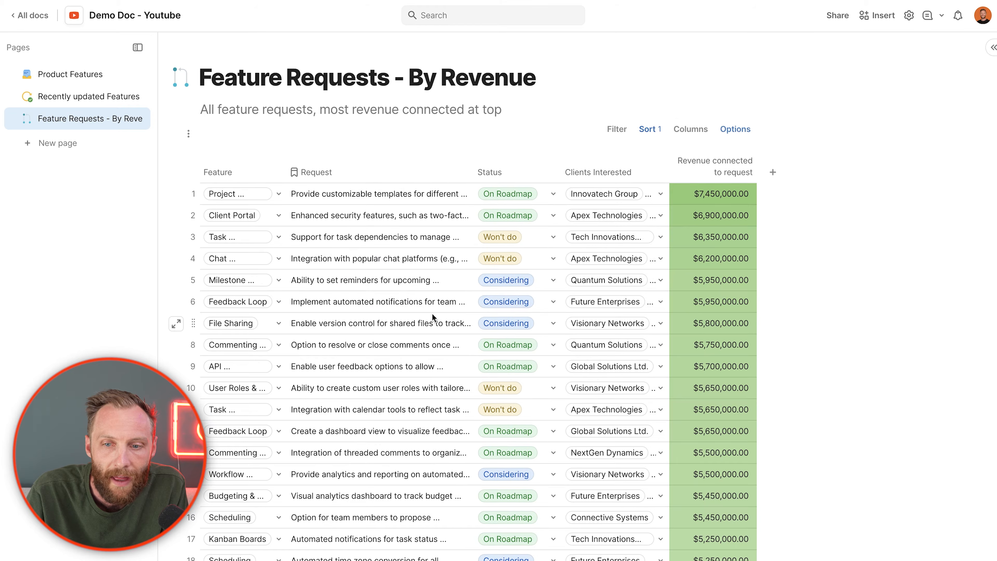
left_click_drag(716, 194, 715, 507)
left_click(716, 507)
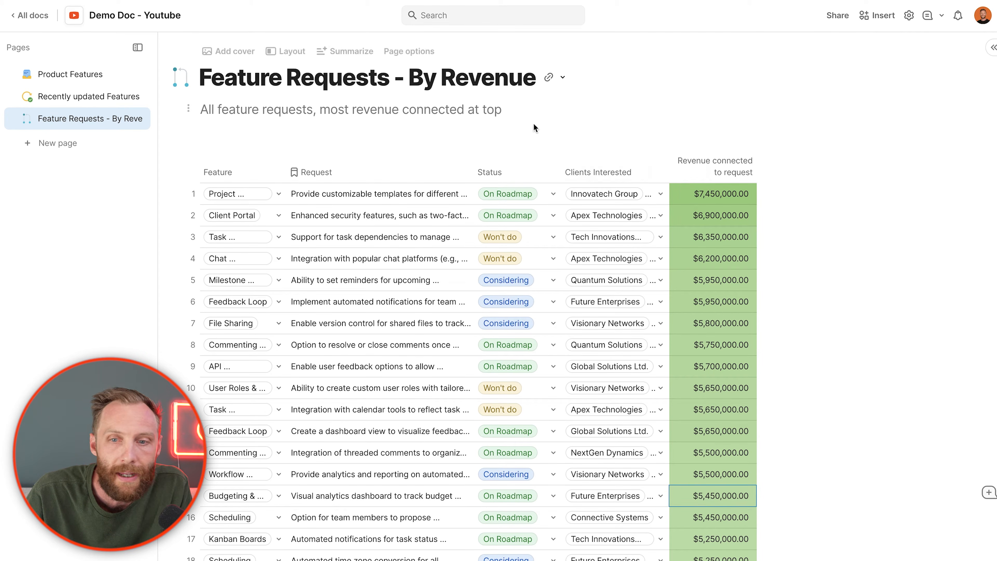
On the Product Features page, add a second sort on Estimated Effort below Priority and set it to Descending
left_click(71, 73)
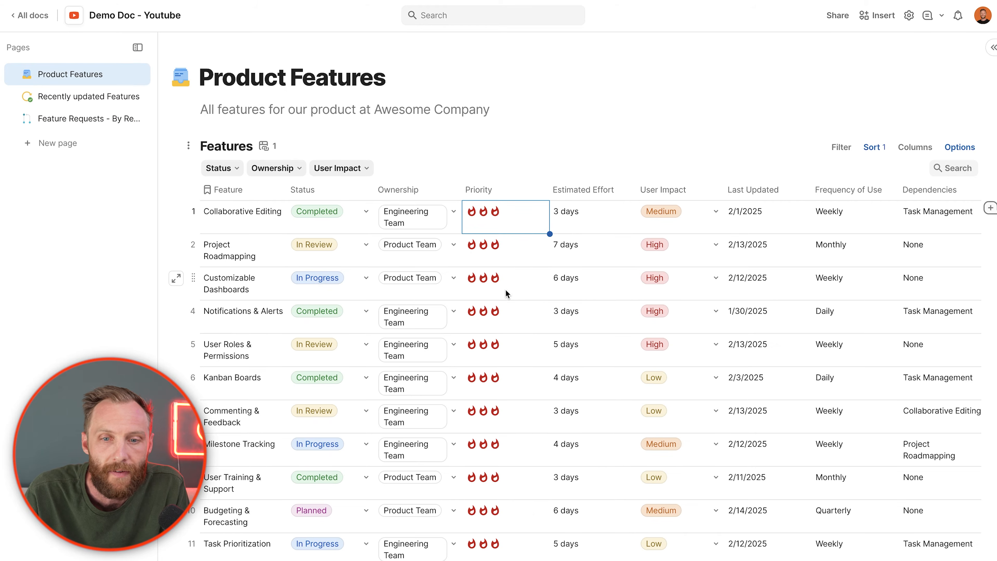
left_click_drag(525, 225, 522, 481)
scroll(521, 481, "down", 10)
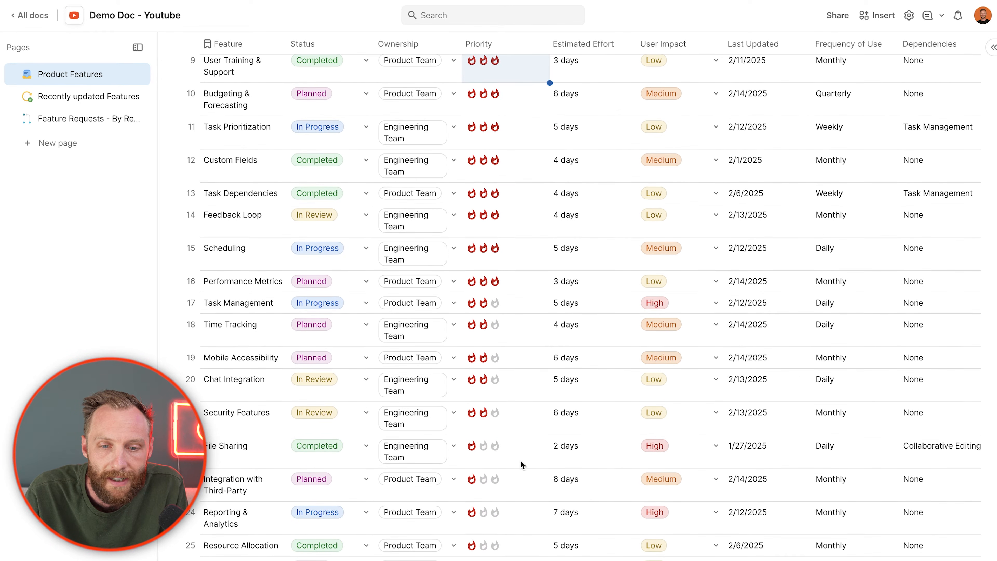
scroll(521, 469, "down", 4)
scroll(521, 470, "up", 15)
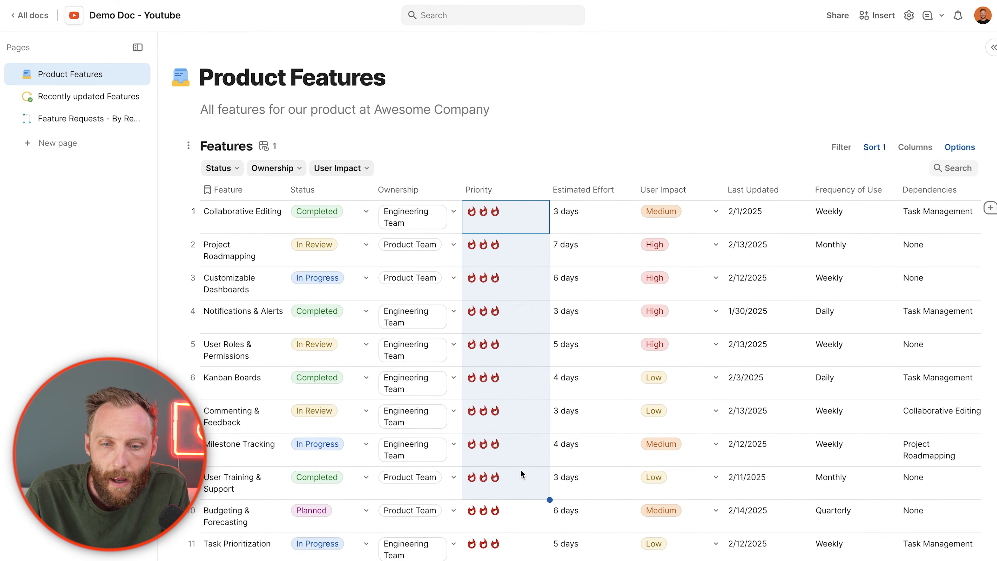
left_click_drag(596, 219, 609, 457)
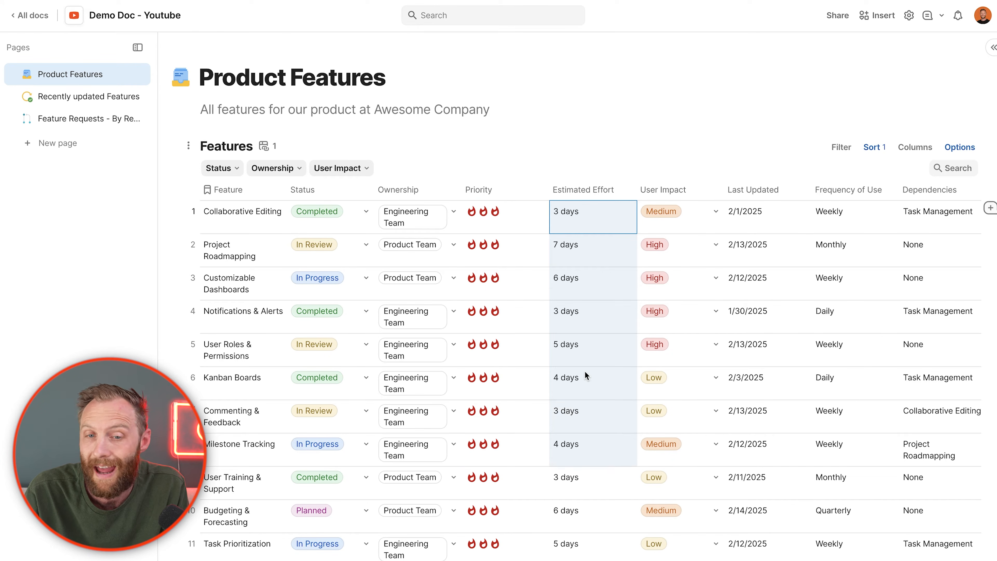
left_click(874, 147)
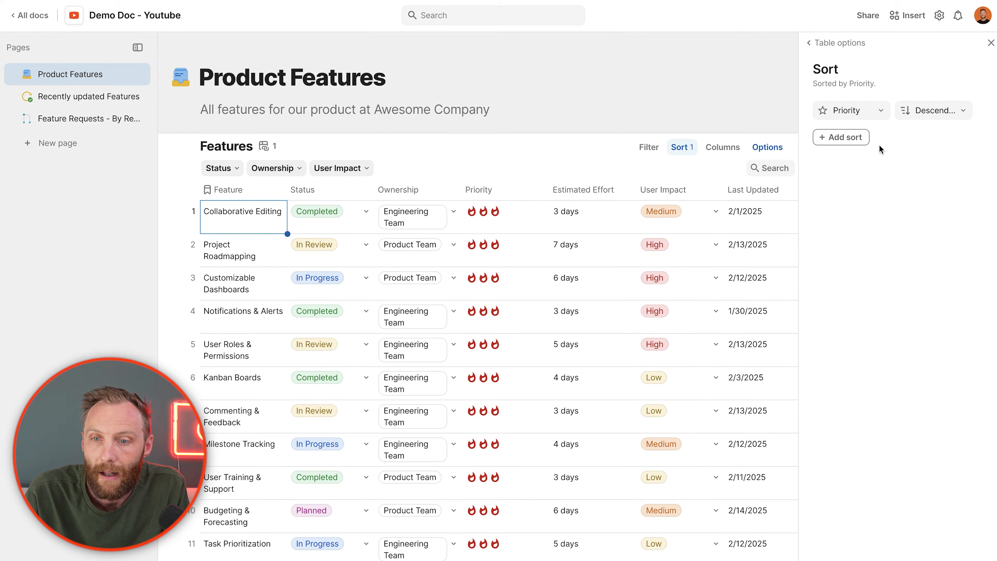
left_click(837, 139)
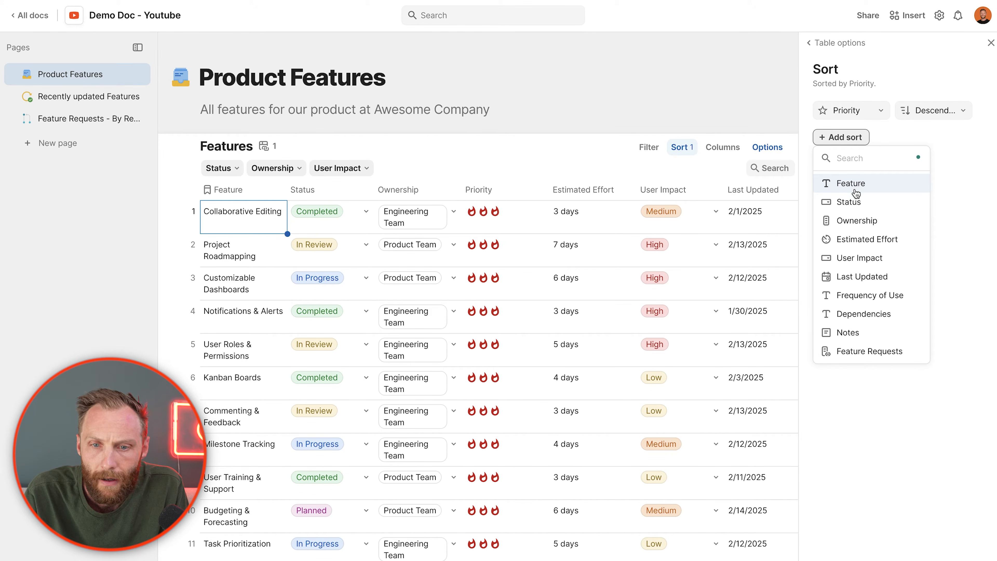
left_click(853, 239)
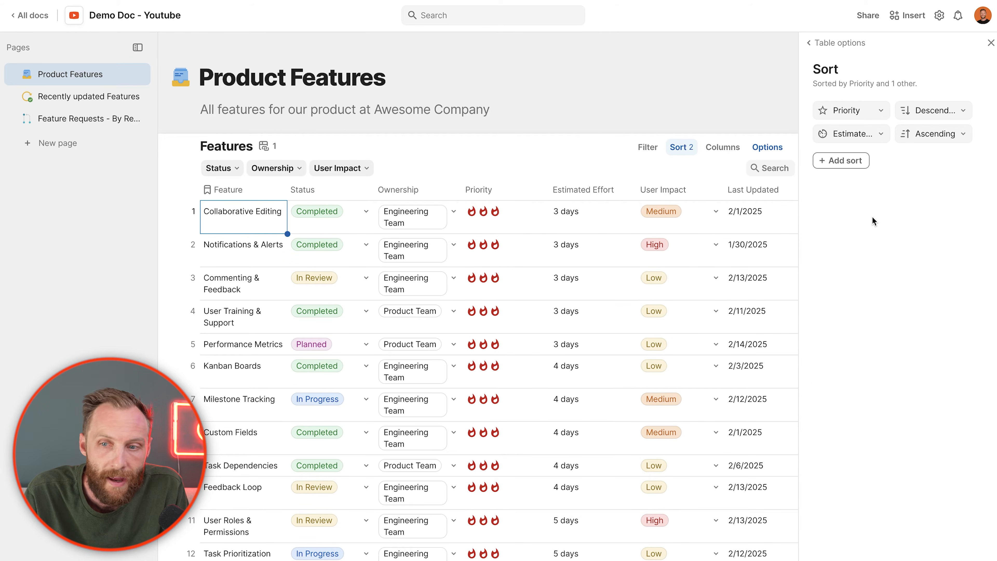
left_click(942, 133)
left_click(929, 173)
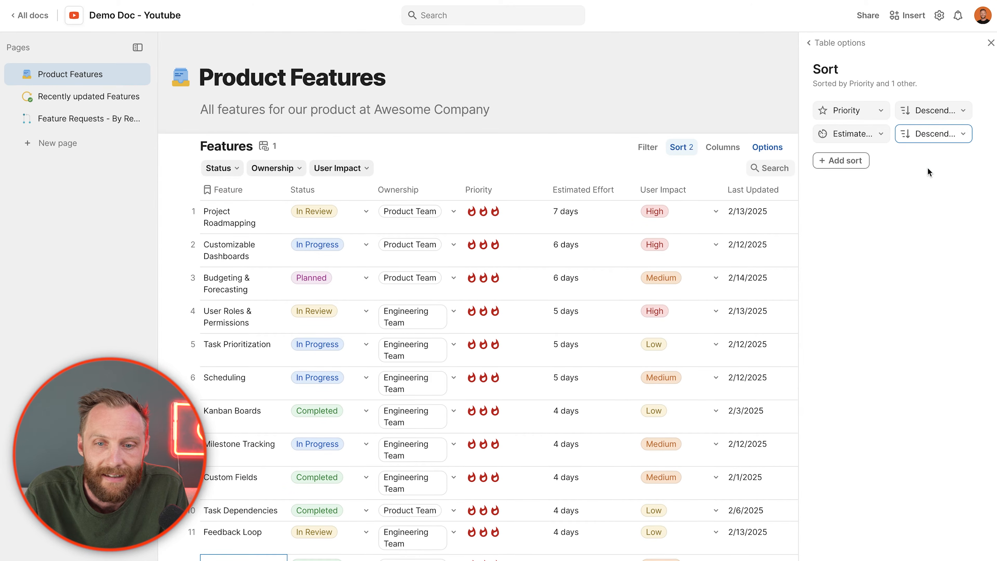
Examine how Estimated Effort is ordered within each Priority level of the Features table
left_click_drag(588, 230, 594, 456)
left_click_drag(526, 226, 514, 530)
left_click(588, 224)
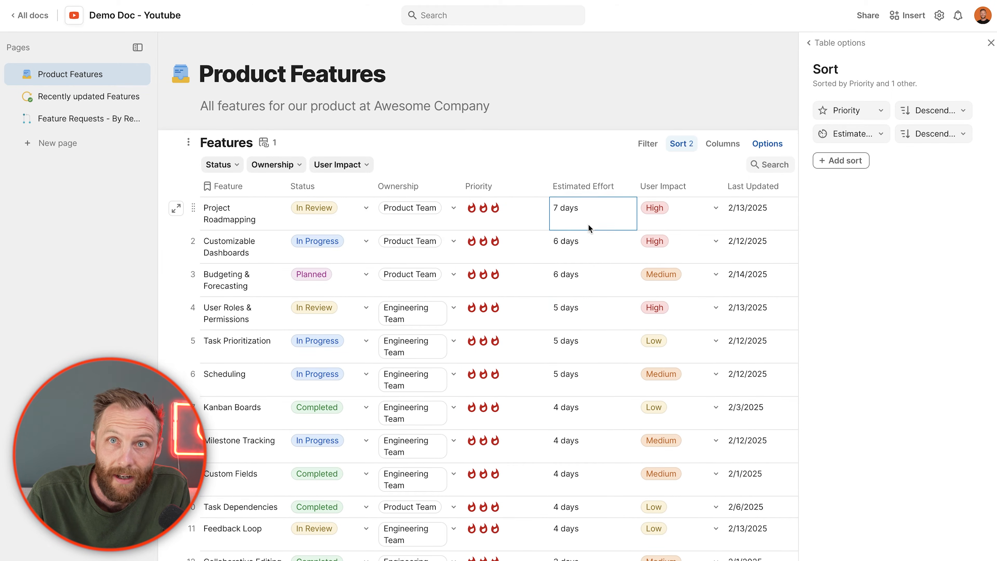
scroll(588, 224, "down", 5)
left_click(571, 379)
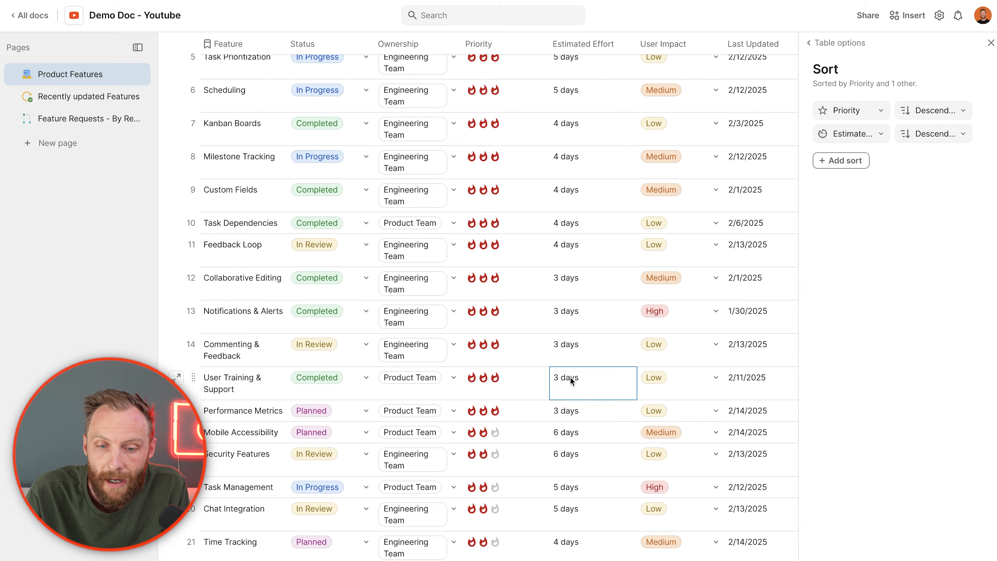
left_click(593, 429)
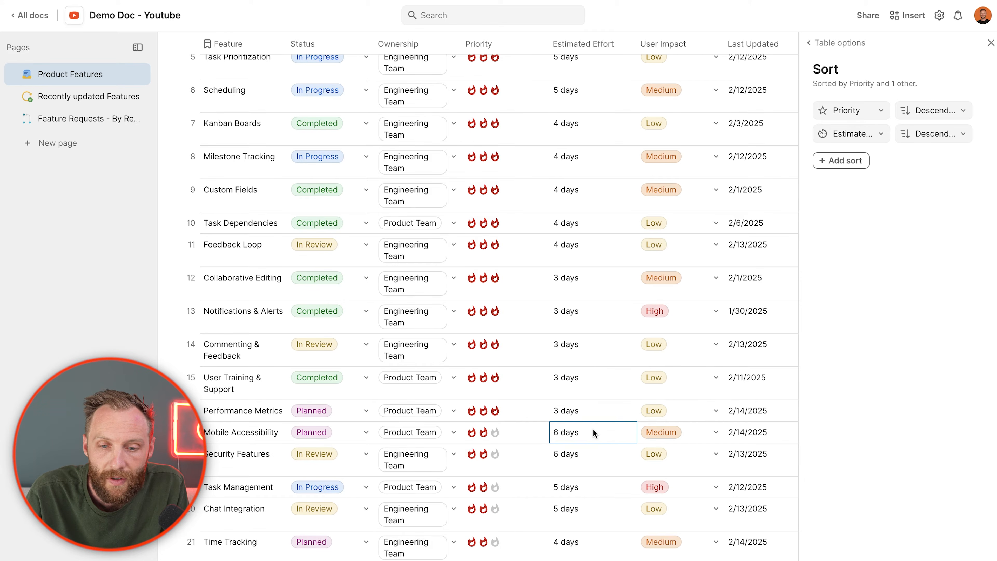
left_click(523, 428)
left_click(612, 439)
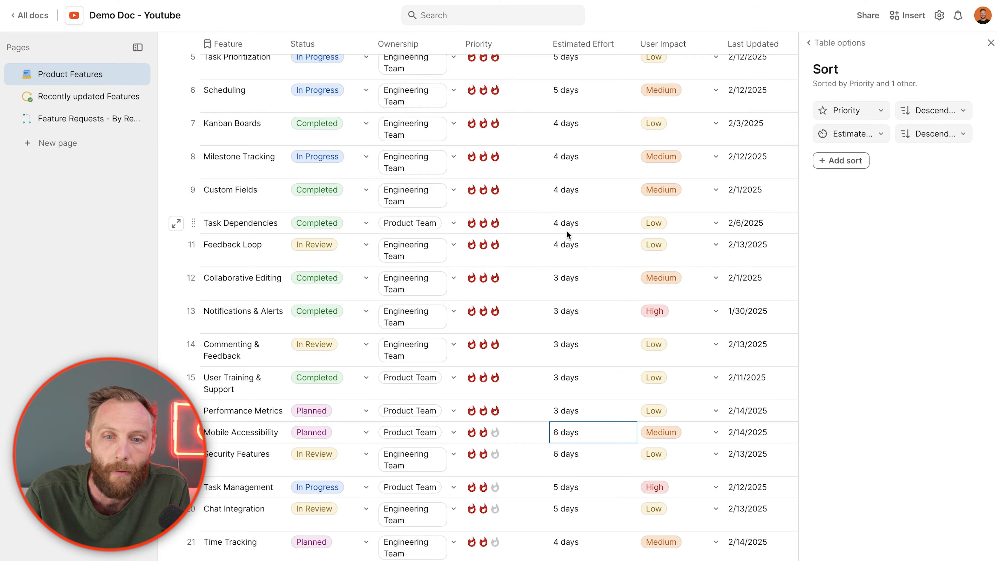
Remove the Estimated Effort sort from the Features table, keeping only the Priority sort
scroll(567, 230, "up", 6)
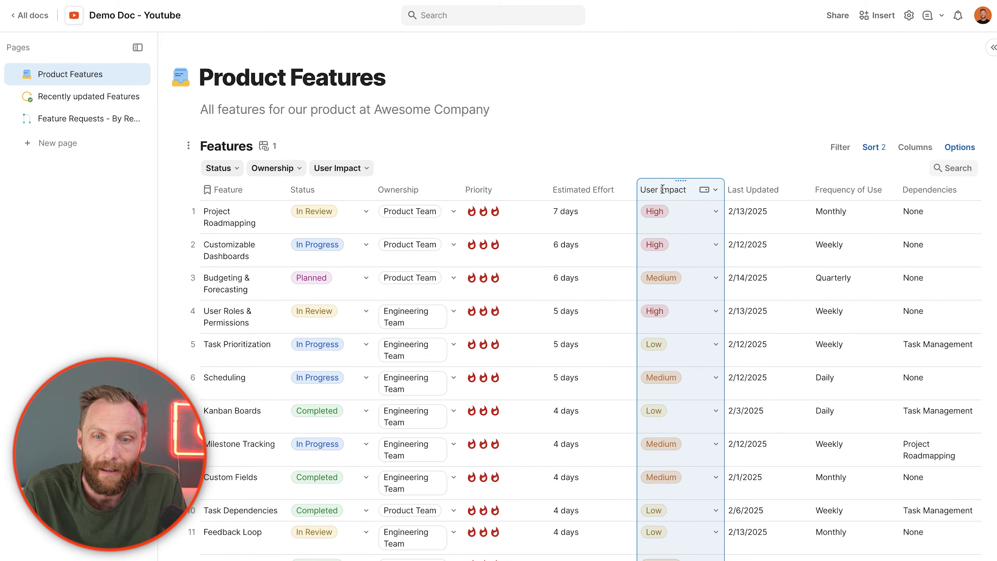
left_click(589, 223)
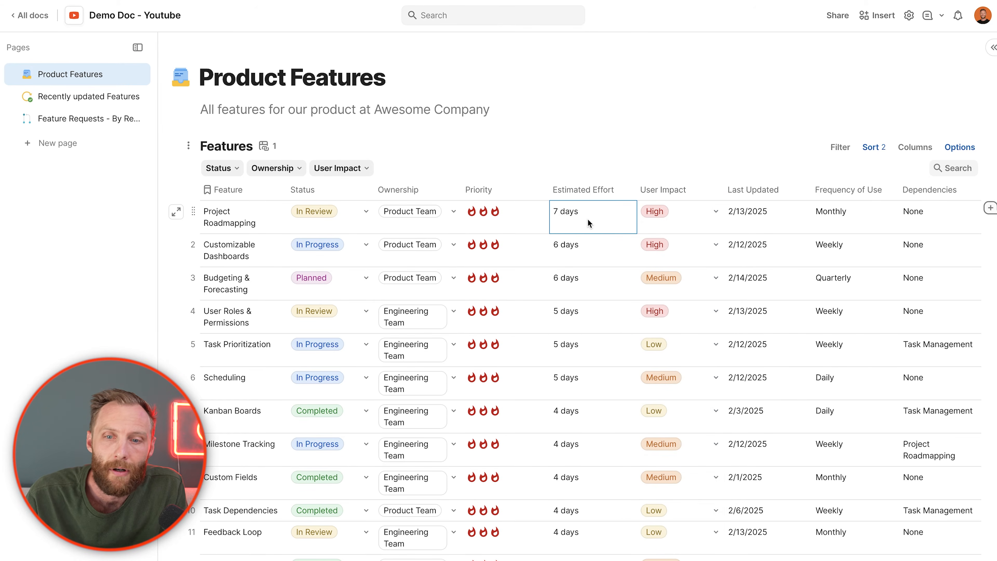
left_click(657, 190)
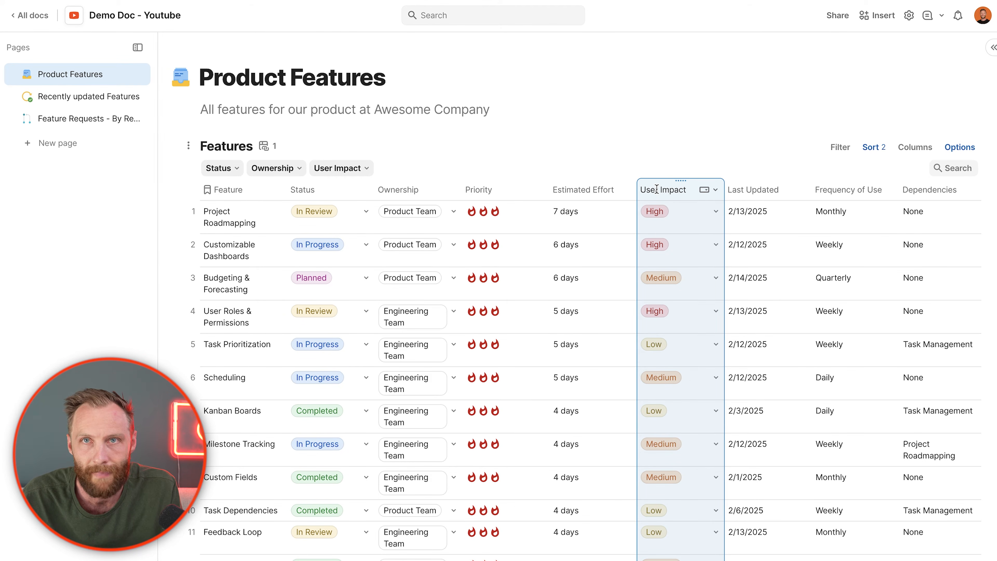
left_click(872, 150)
left_click(982, 133)
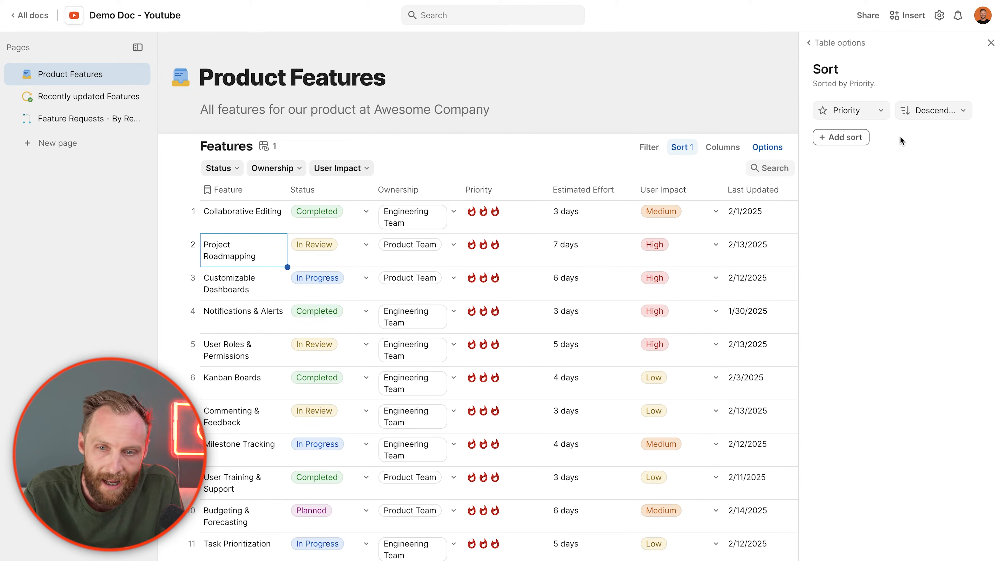
Examine the User Impact values in the Features table and view the select list options available in one row
scroll(667, 248, "right", 3)
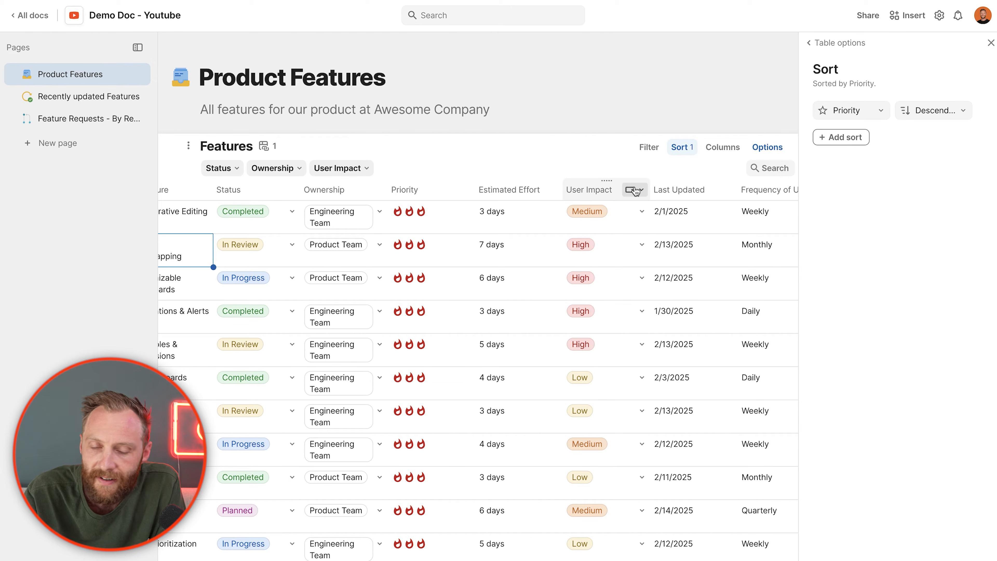
left_click_drag(630, 208, 625, 246)
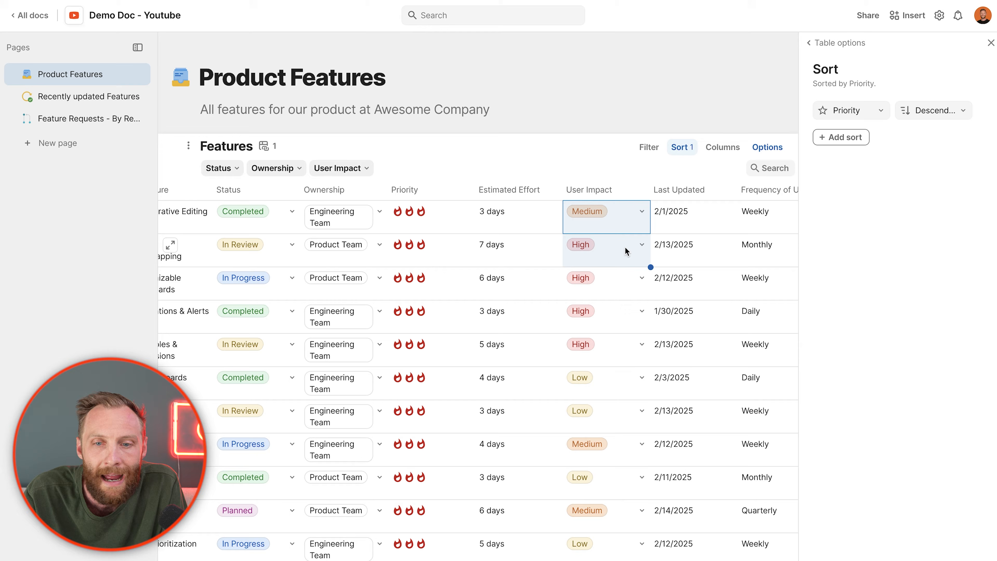
left_click(602, 190)
scroll(598, 294, "right", 1)
scroll(598, 293, "down", 2)
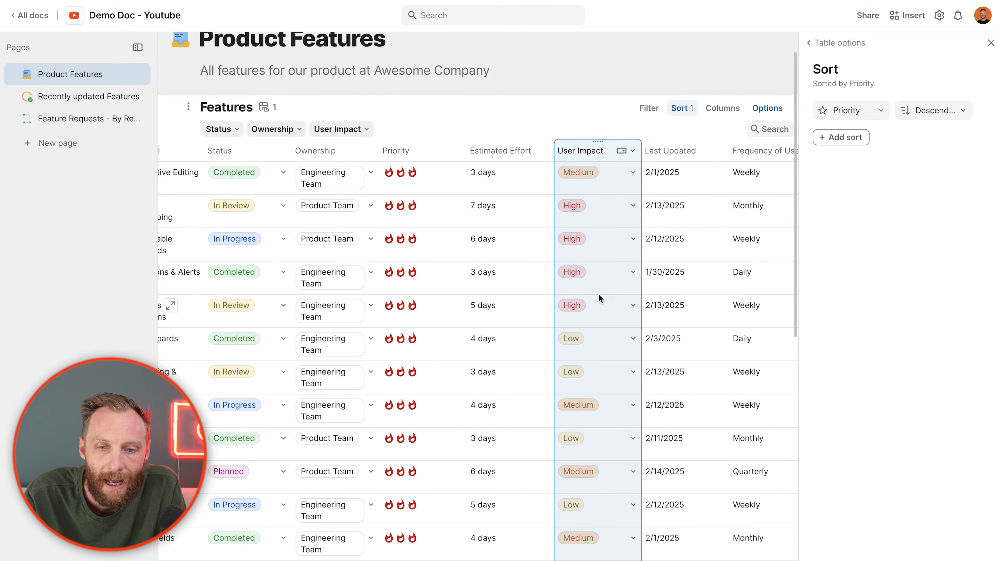
left_click(599, 298)
left_click(599, 298)
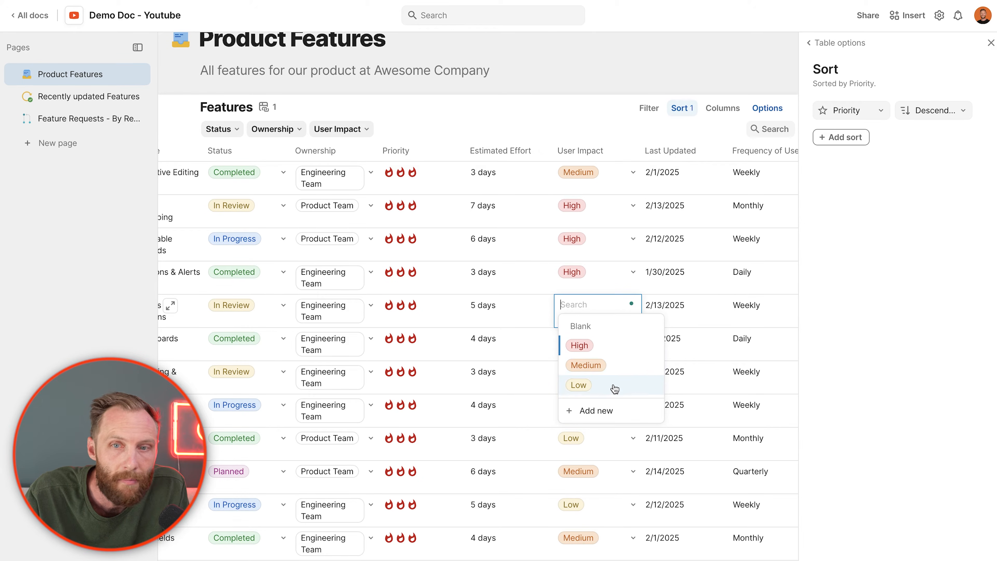
left_click(501, 290)
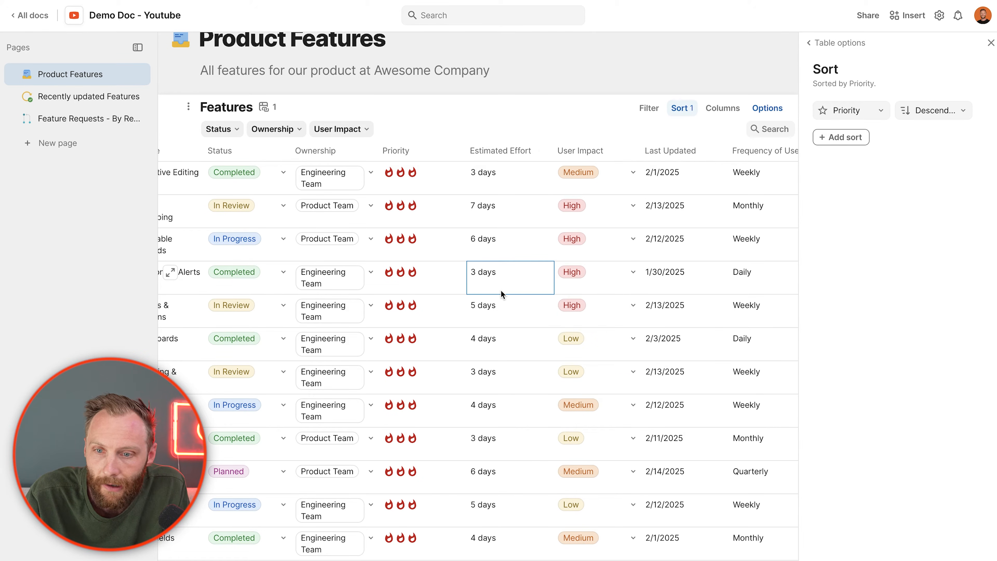
Try sorting the Features table by User Impact instead of Priority and check the order of the rows
left_click(871, 117)
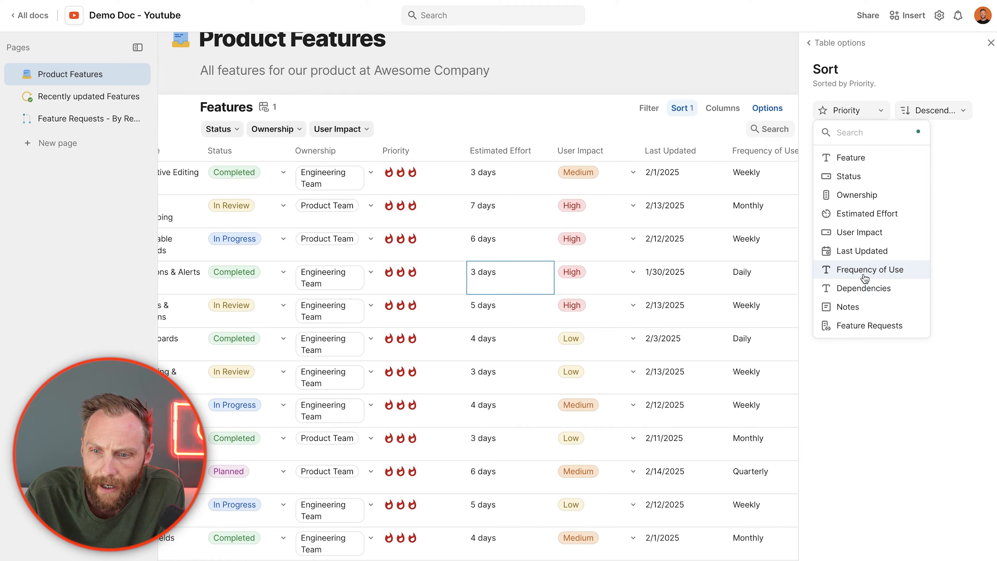
left_click(863, 235)
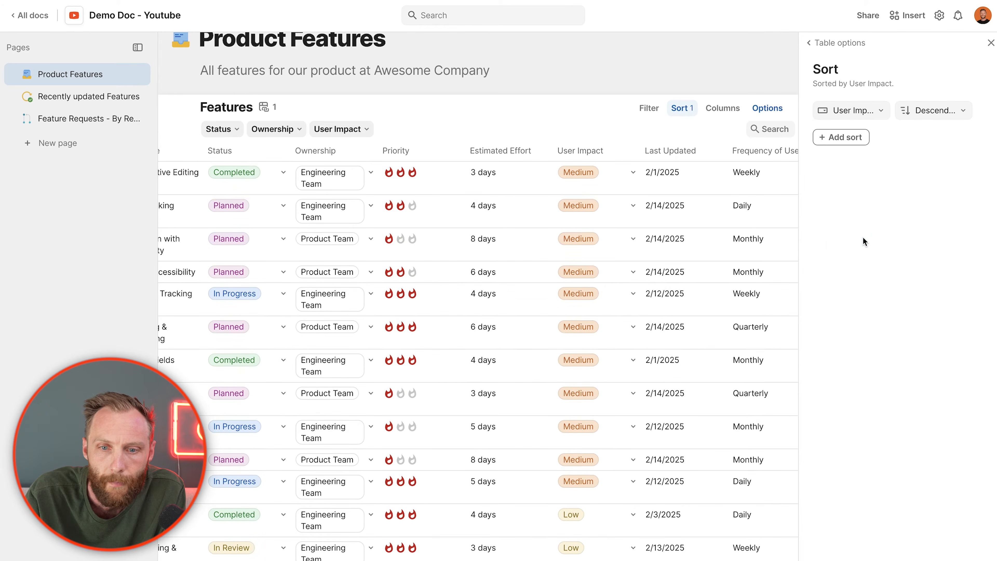
left_click_drag(613, 179, 591, 325)
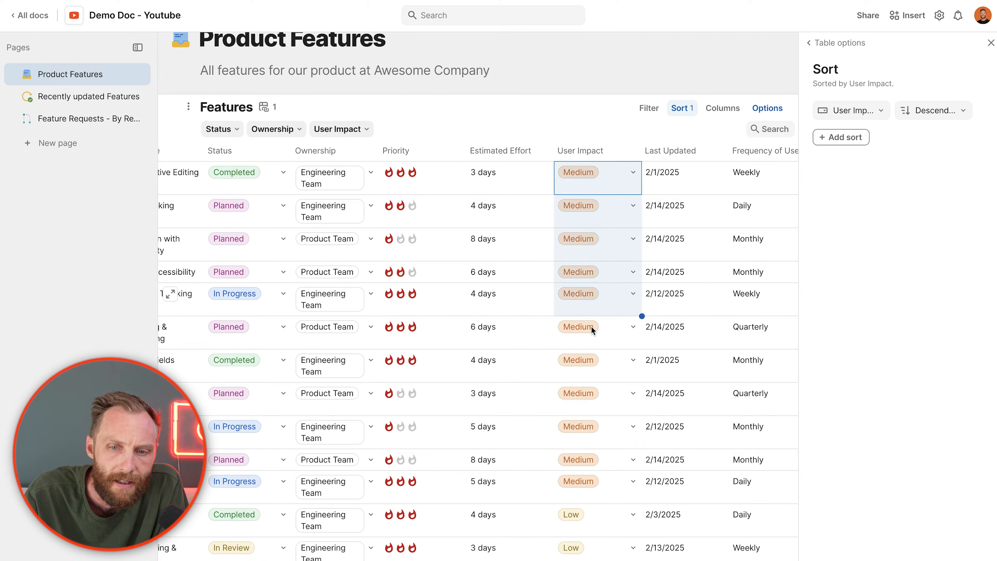
scroll(593, 332, "down", 1)
scroll(593, 331, "down", 10)
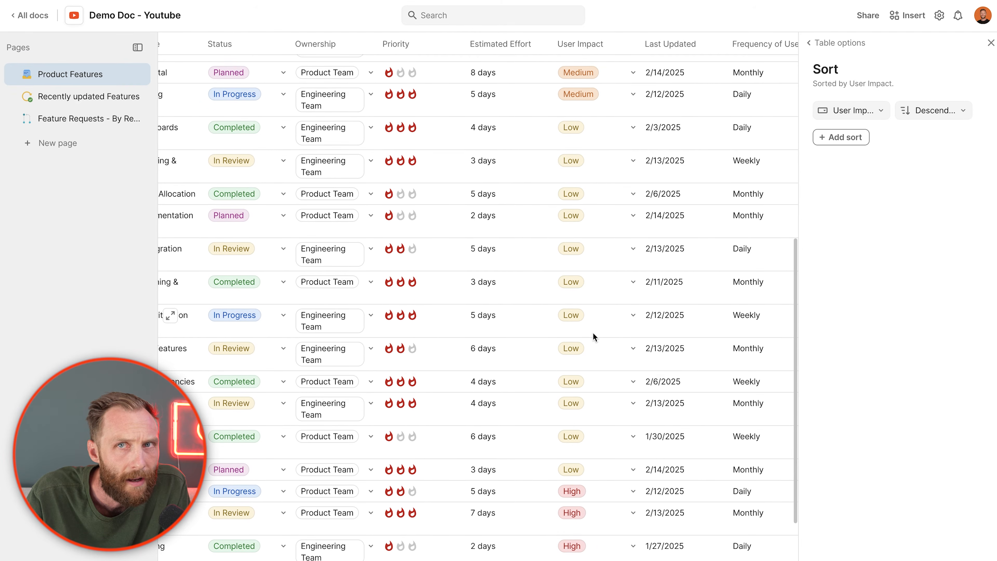
Set the User Impact sort to Ascending and check the order of the impact levels
left_click(946, 110)
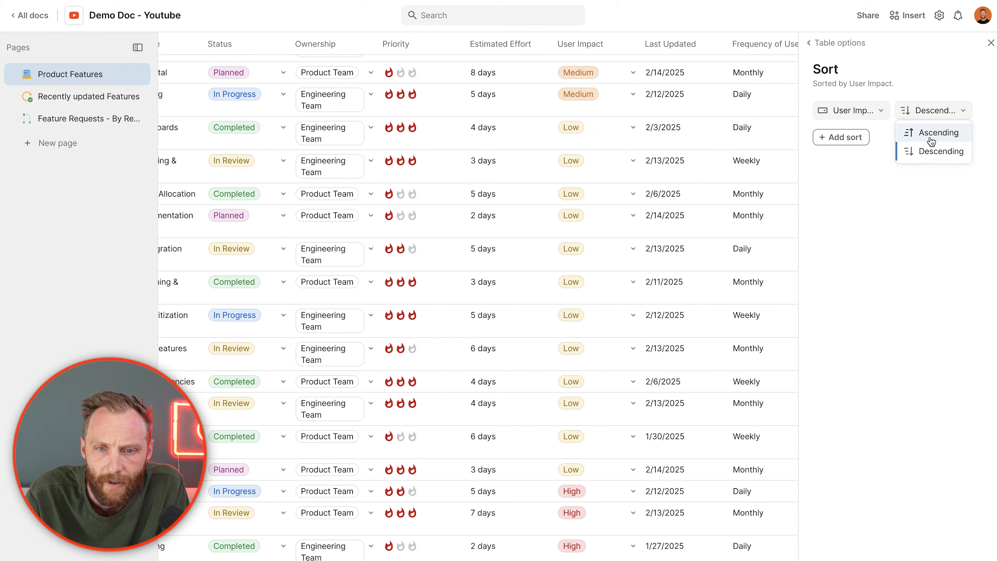
left_click(928, 134)
scroll(671, 209, "up", 3)
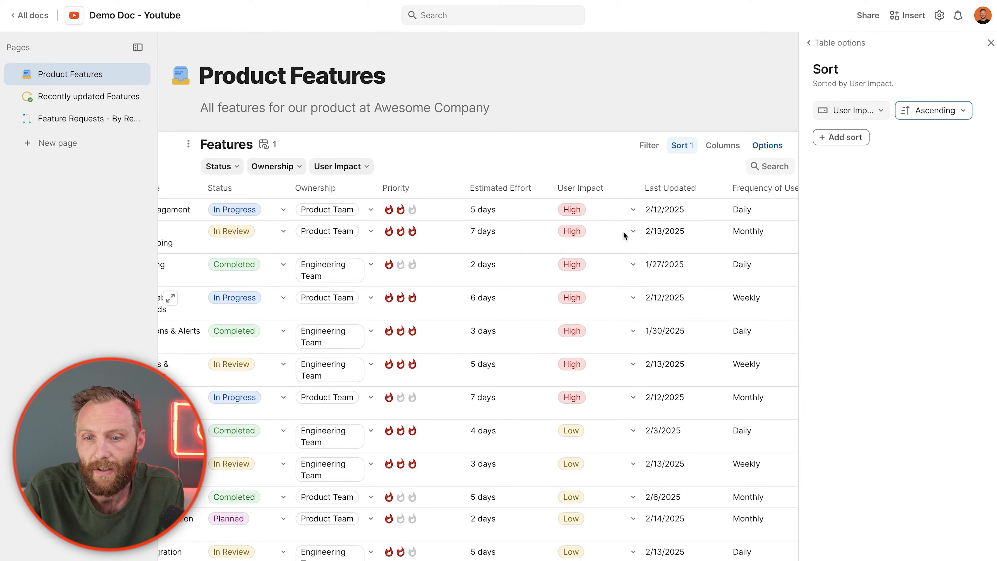
Insert a new column after User Impact and name it "User Impact Sort"
left_click(627, 188)
mouse_move(656, 228)
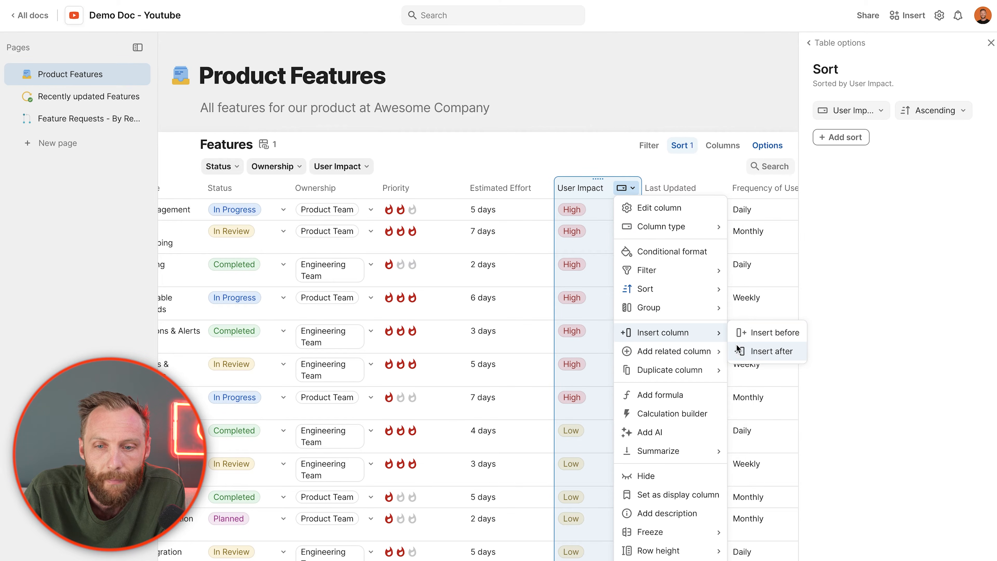
left_click(740, 349)
left_click(673, 180)
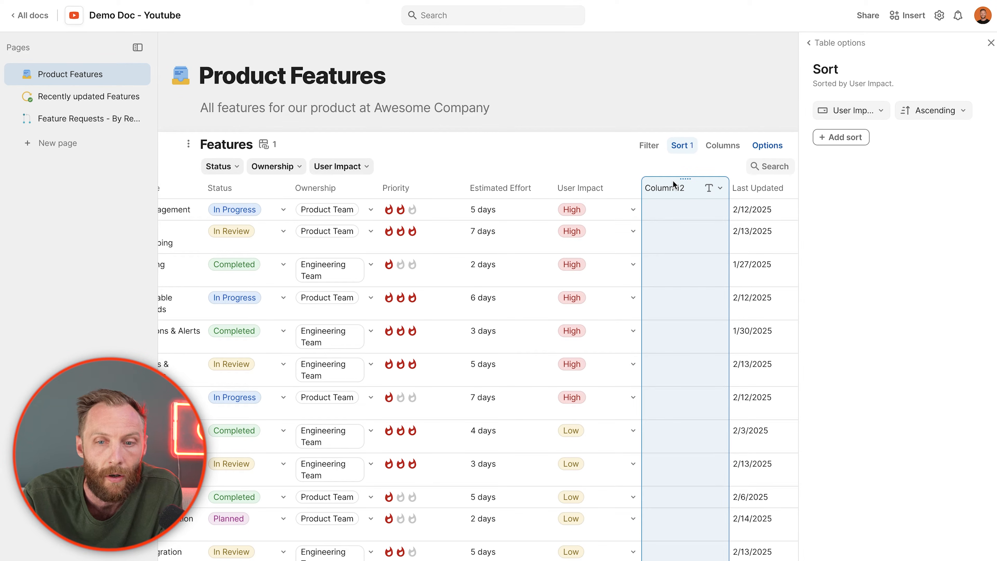
double_click(673, 180)
type("User Impact Sort")
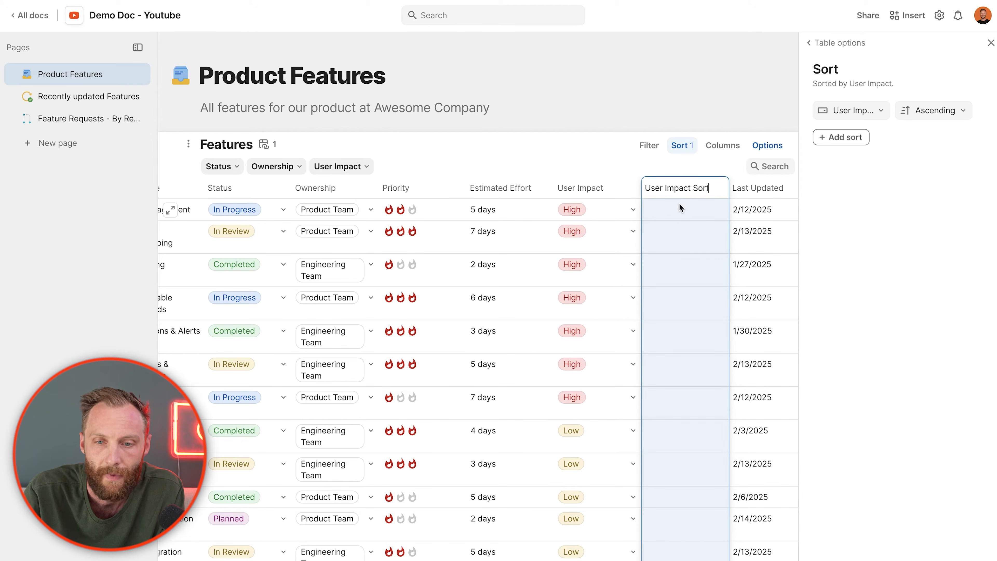
key("Return")
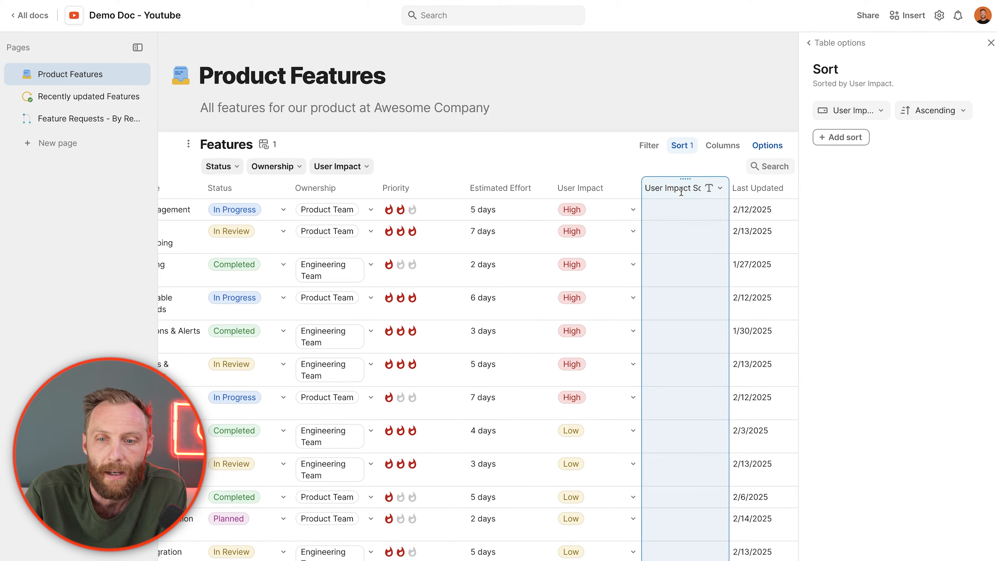
Start a SwitchIf column formula for User Impact Sort that returns 3 when User Impact is High
left_click(710, 192)
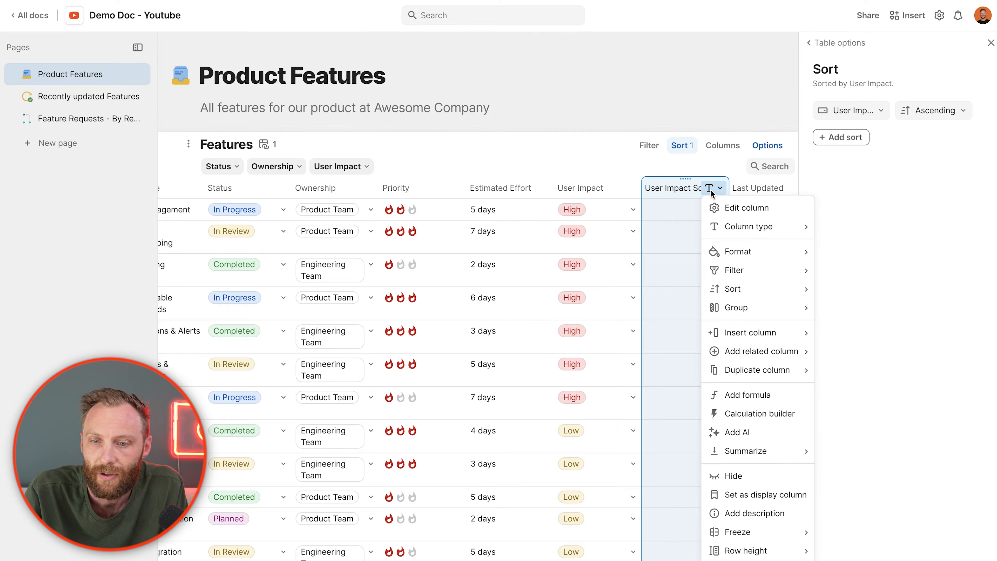
left_click(743, 396)
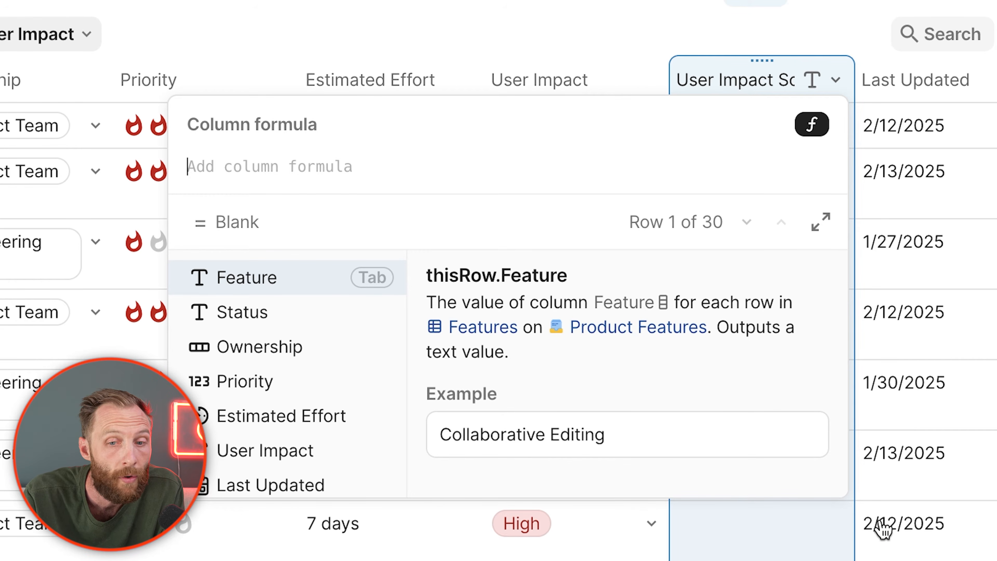
type("swit")
key("Down")
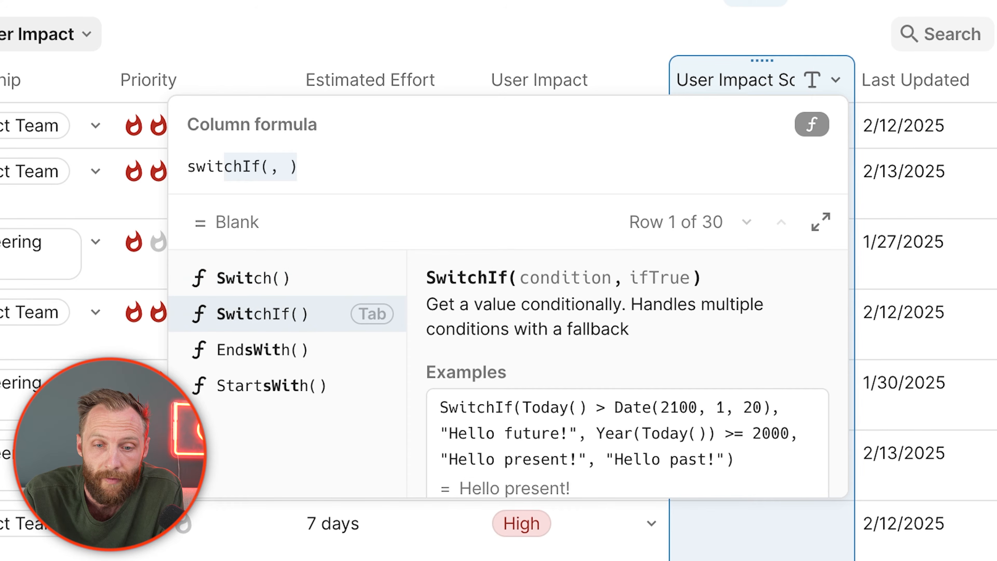
key("Tab")
type("user")
key("Tab")
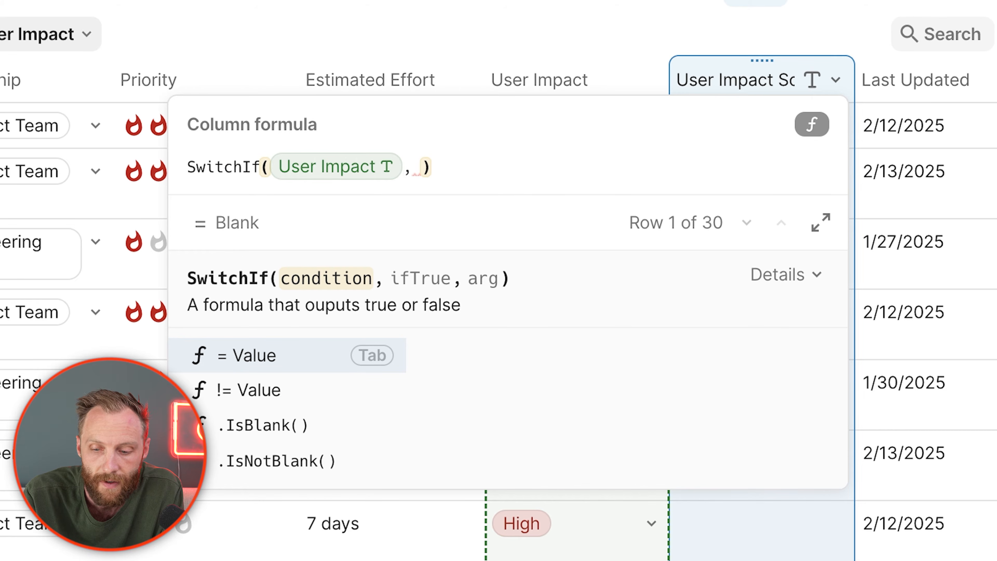
key("Tab")
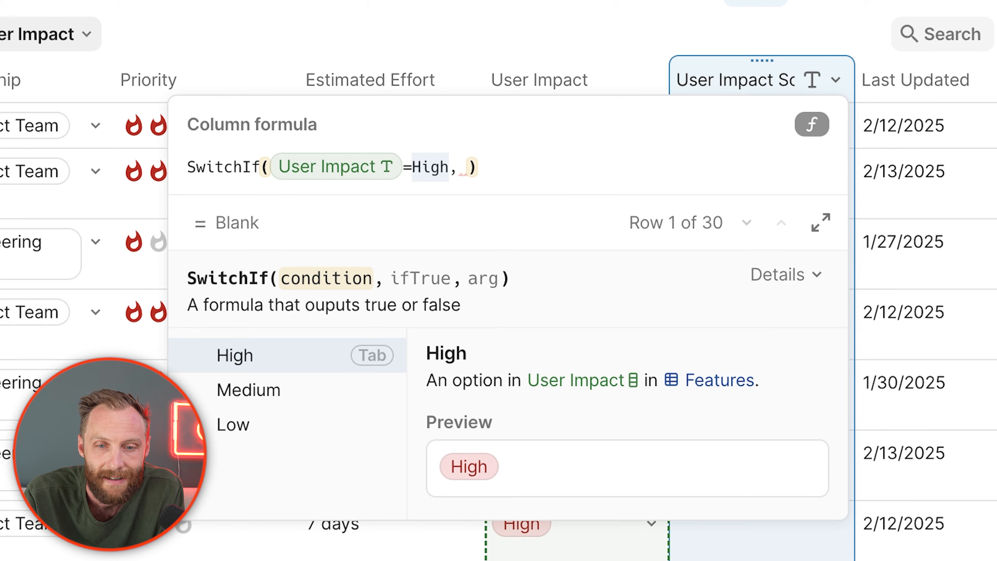
key("Tab")
type("3,user")
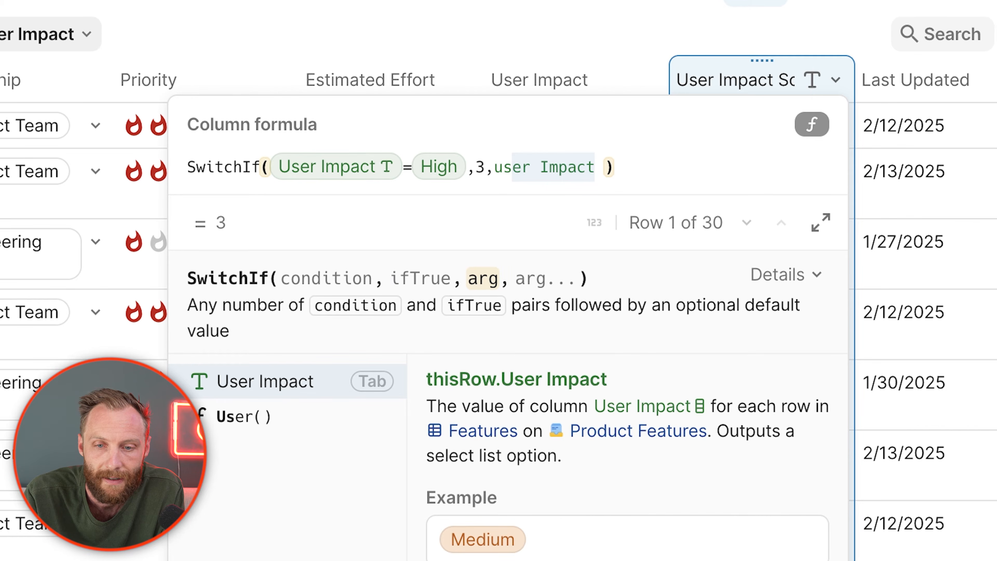
Extend the SwitchIf formula with a condition that returns 2 when User Impact is Medium
key("Tab")
type("=")
key("Down")
key("Tab")
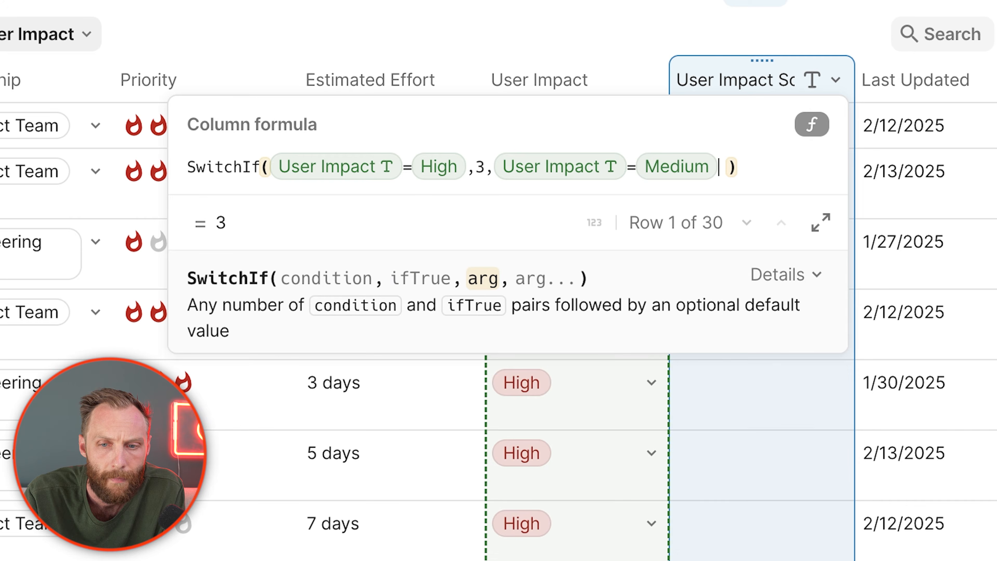
type(",2")
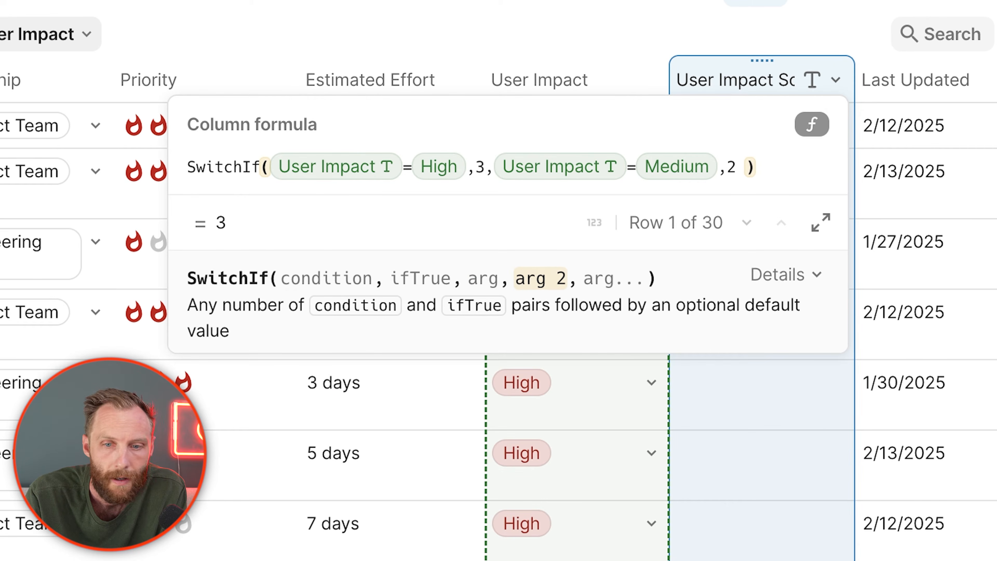
Complete the SwitchIf formula so it returns 1 when User Impact is Low, and check the values in the column
type(",user Impact")
key("Tab")
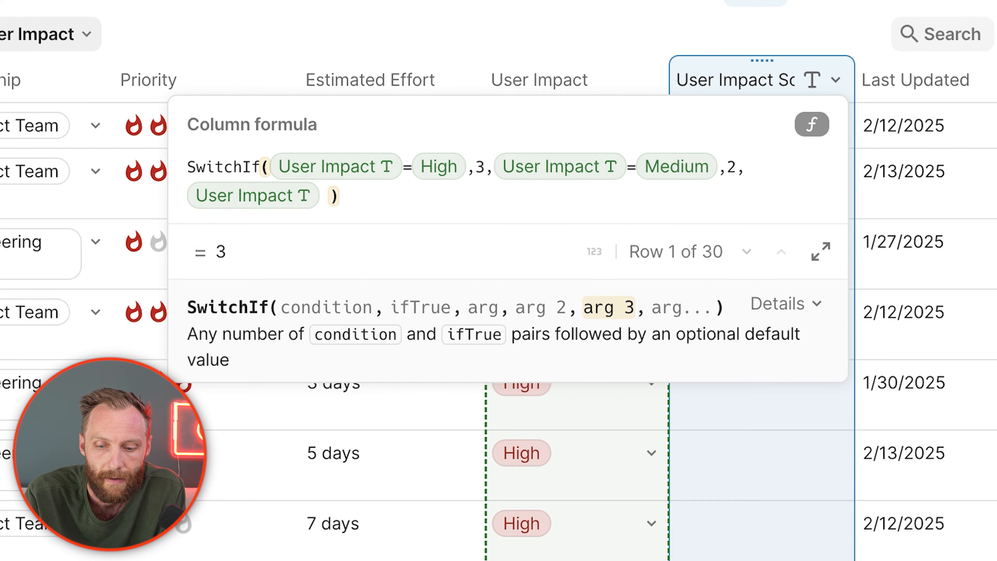
type("=High")
key("Down")
key("Down")
key("BackSpace")
key("BackSpace")
key("BackSpace")
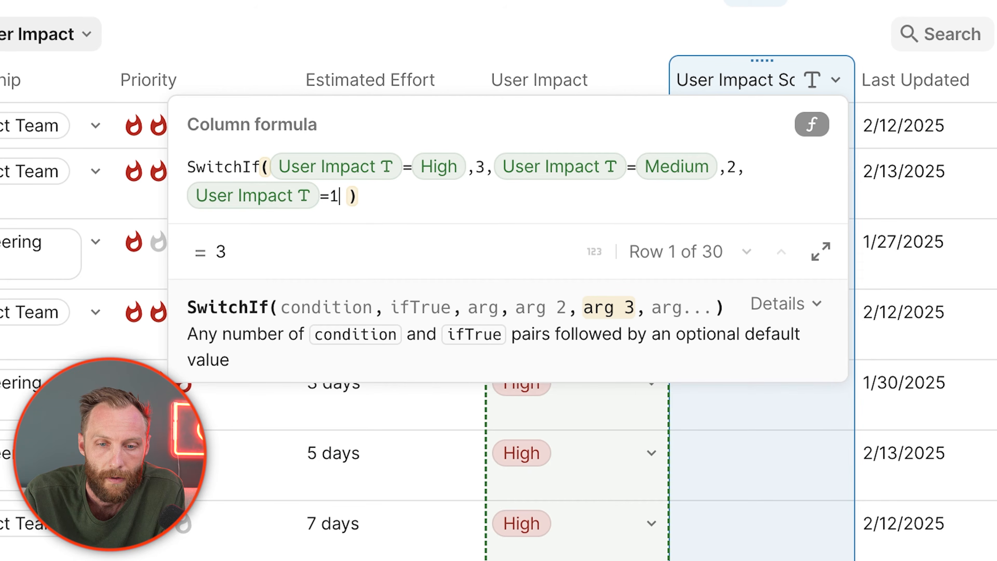
key("Down")
key("Down")
key("Tab")
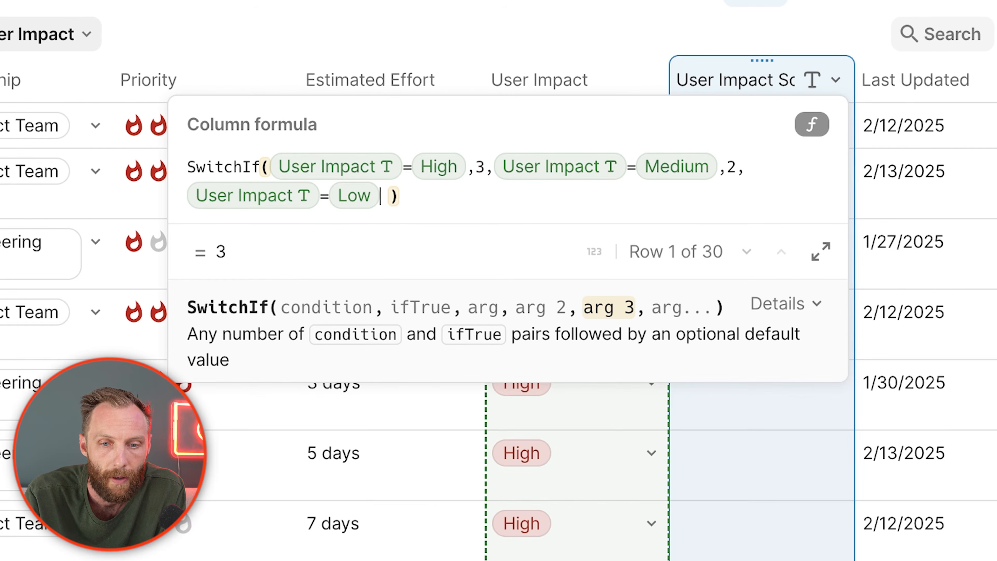
type(",1")
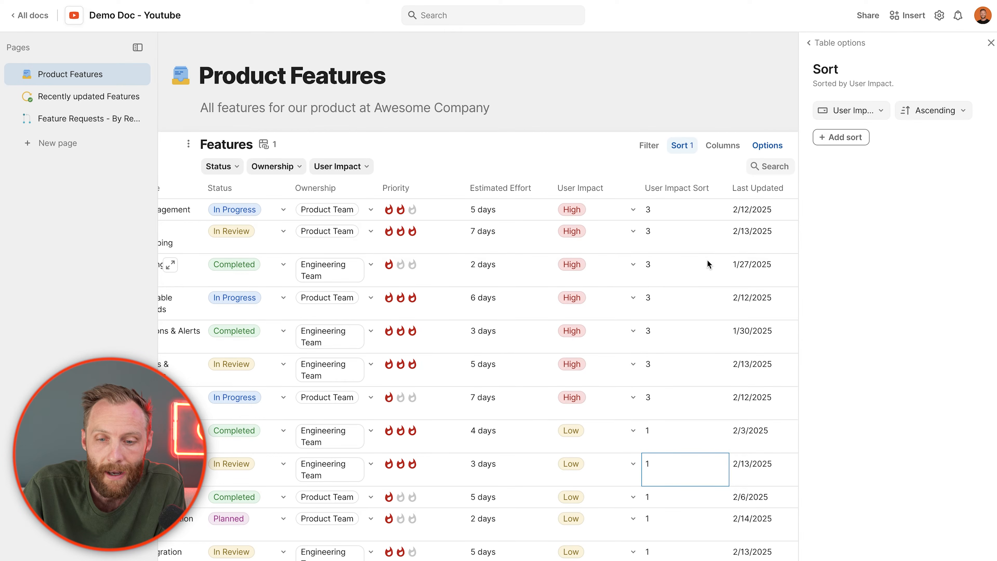
left_click_drag(674, 231, 671, 382)
Sort the Features table by User Impact Sort in Descending order
left_click(872, 115)
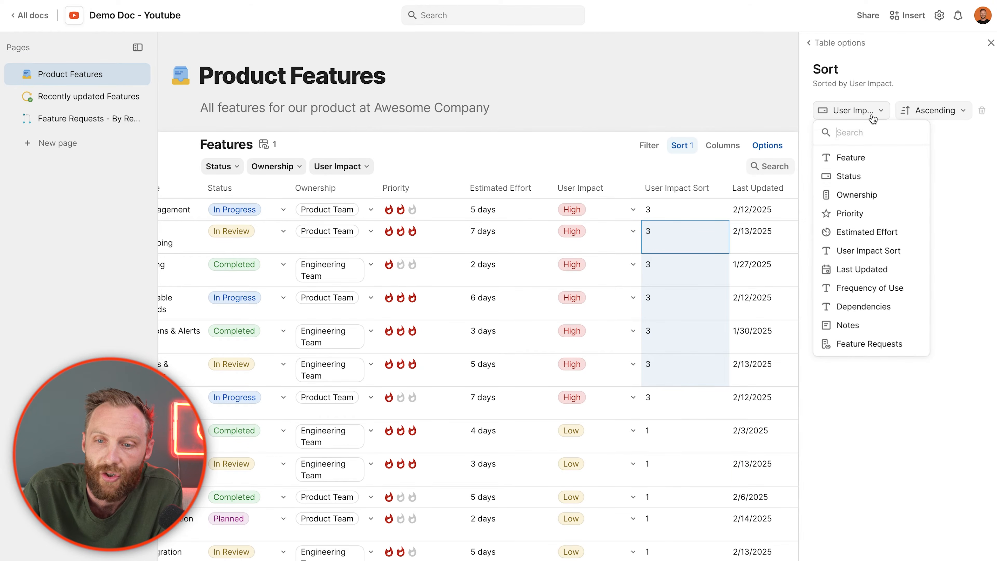
left_click(887, 251)
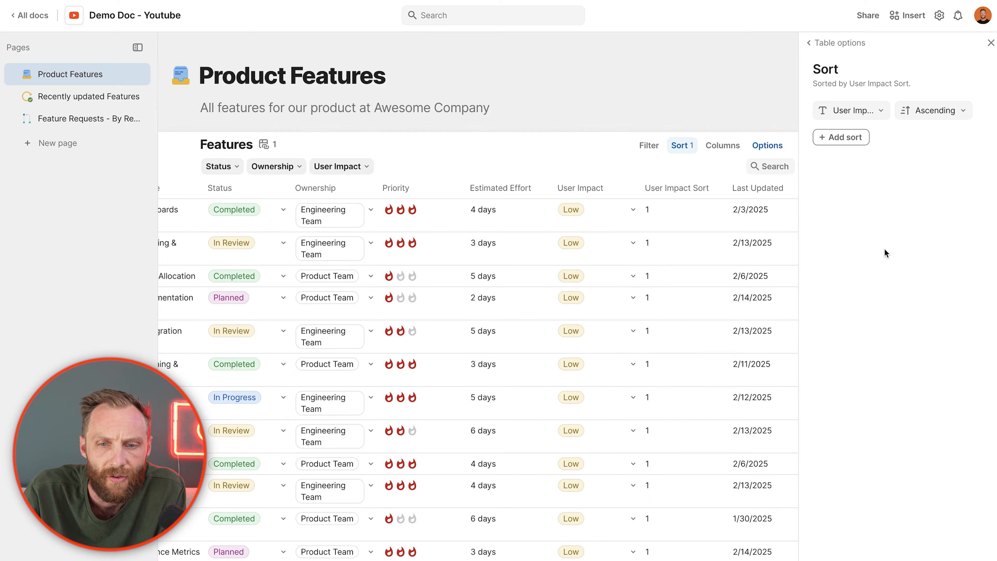
left_click(936, 112)
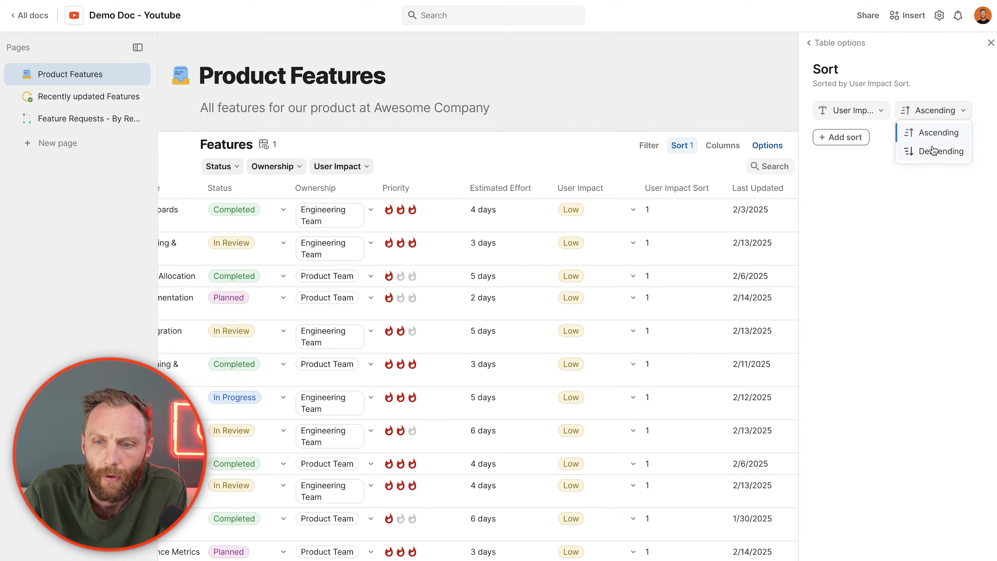
left_click(929, 153)
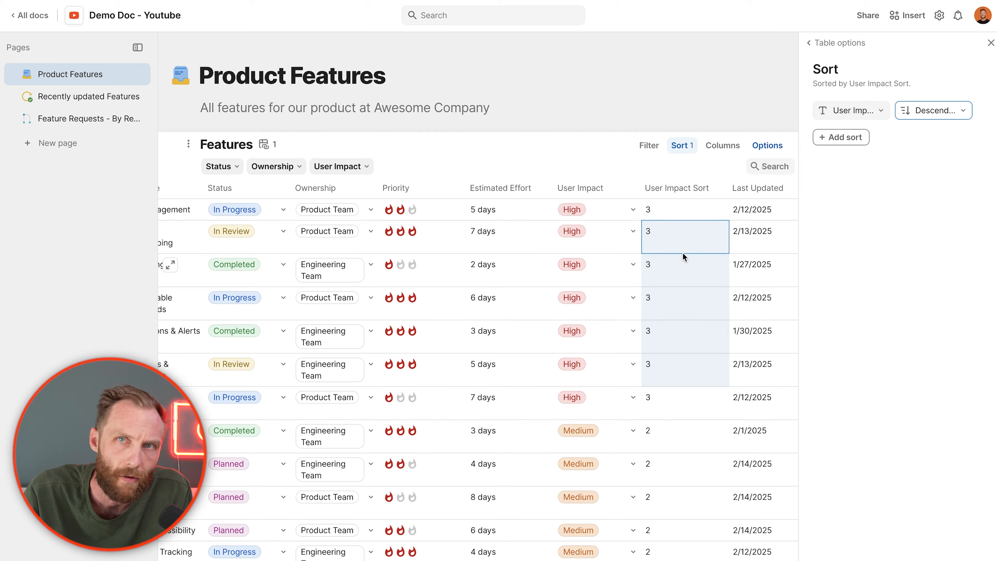
Hide the User Impact Sort column in the Features table
left_click(714, 190)
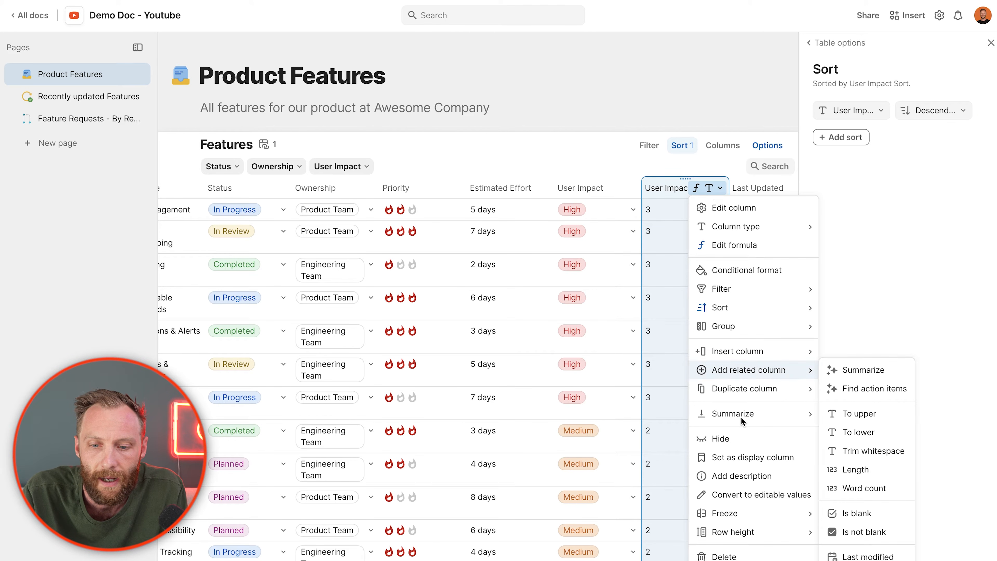
left_click(733, 439)
scroll(613, 255, "down", 10)
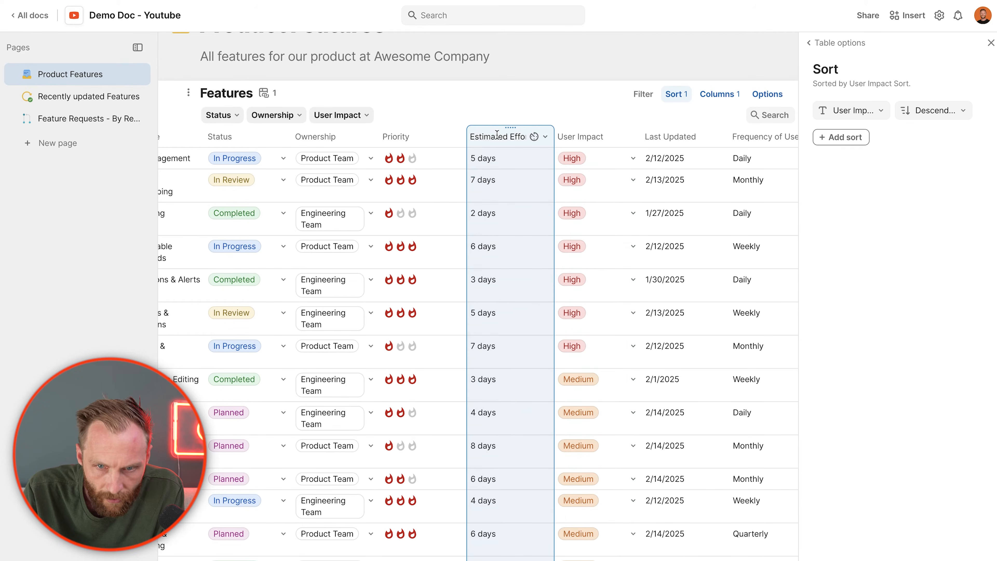
Delete the hidden User Impact Sort column from the Features table
left_click(612, 143)
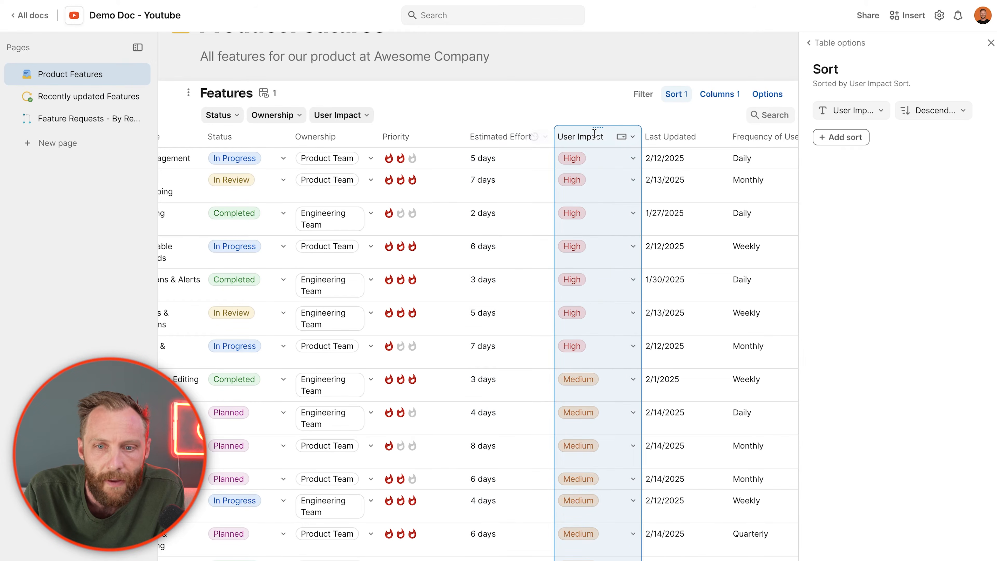
left_click(634, 137)
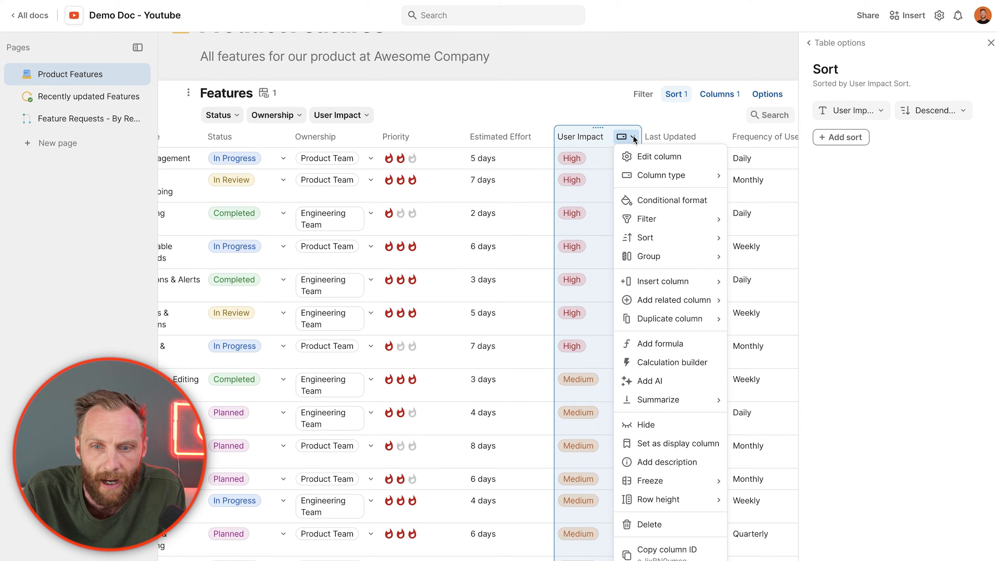
left_click(730, 95)
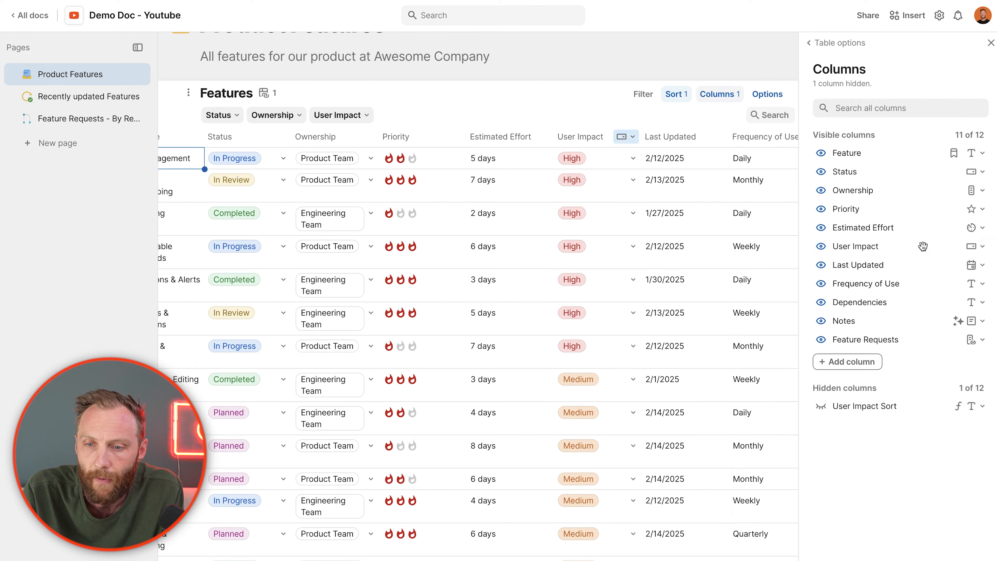
left_click(983, 407)
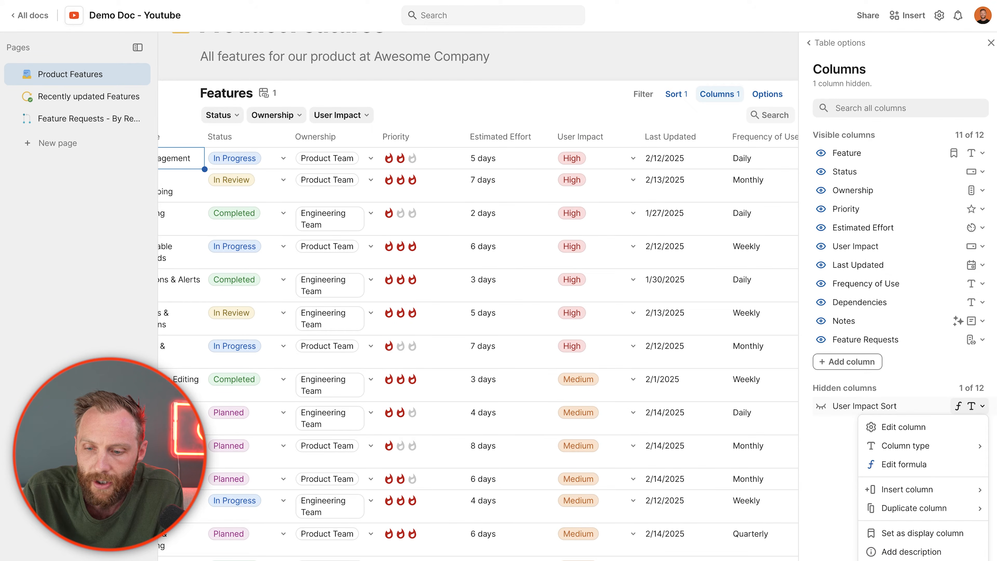
Convert the User Impact select list into a table named User Impact, located in a new page
left_click(633, 137)
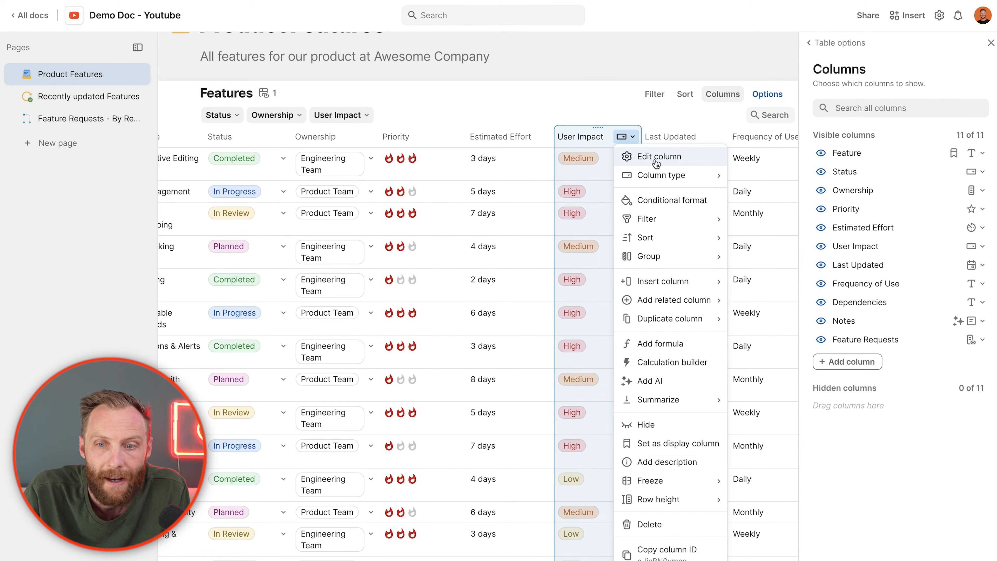
left_click(667, 157)
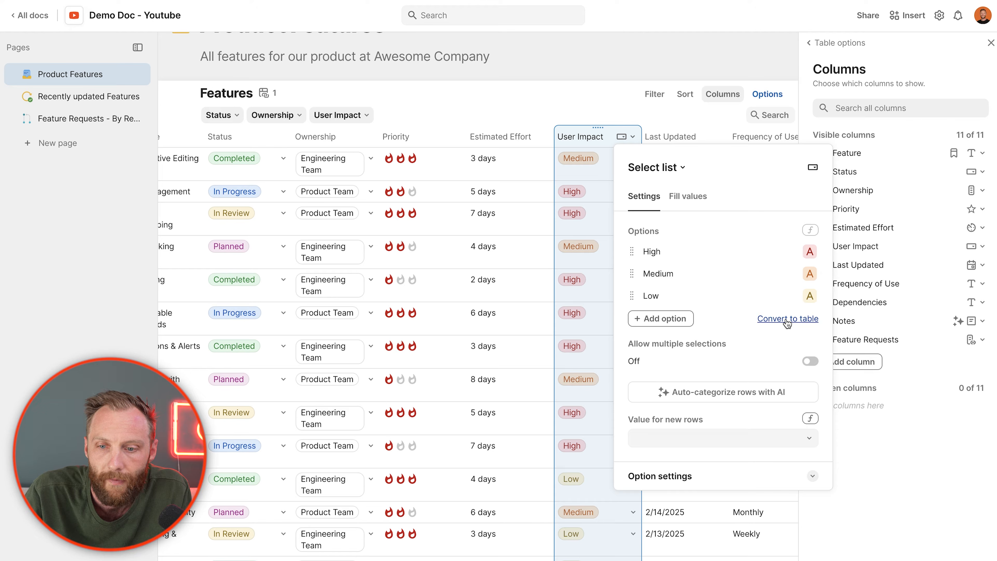
left_click(810, 325)
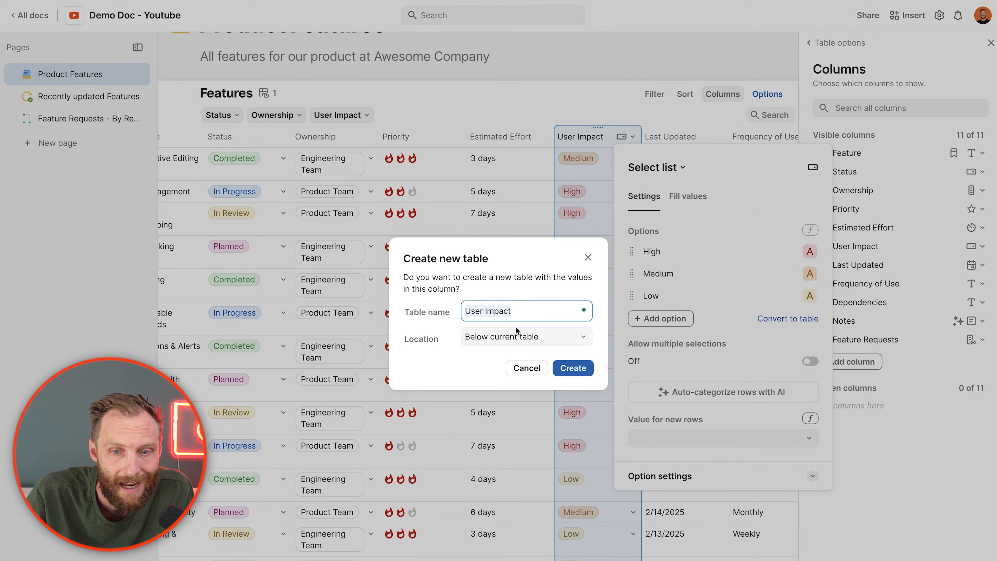
left_click(526, 341)
left_click(522, 377)
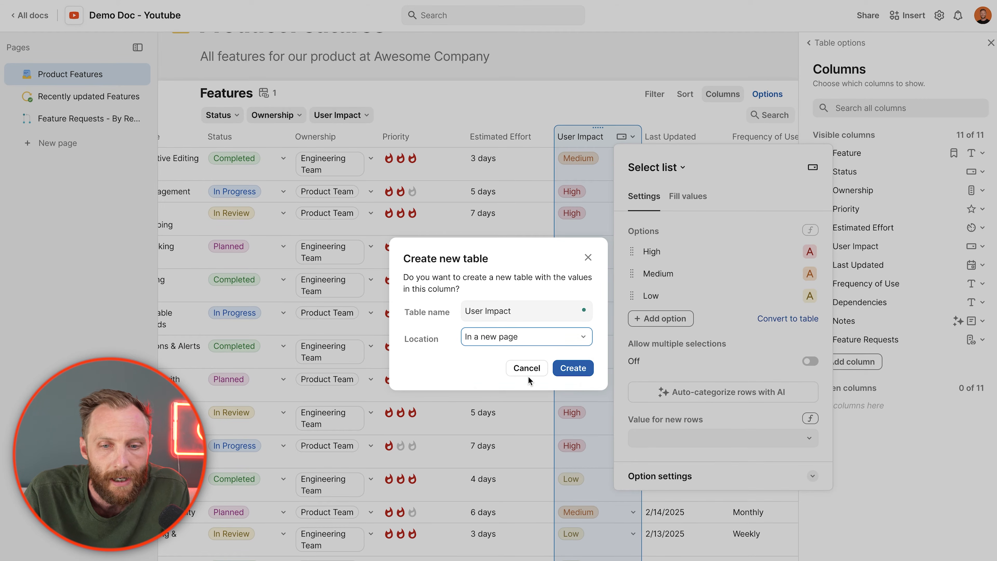
left_click(572, 368)
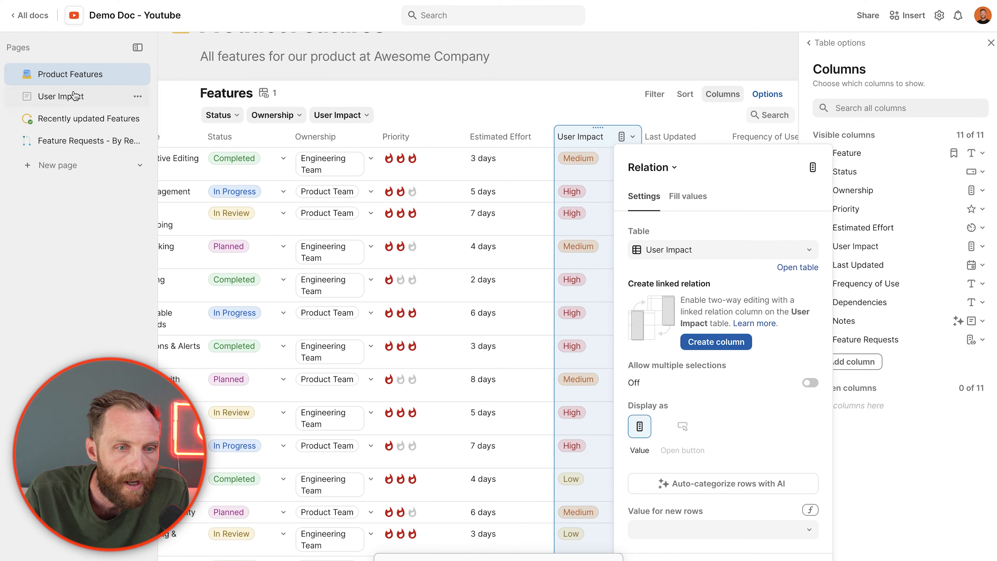
Open the User Impact page and give it the blue badge icon with a person
left_click(63, 94)
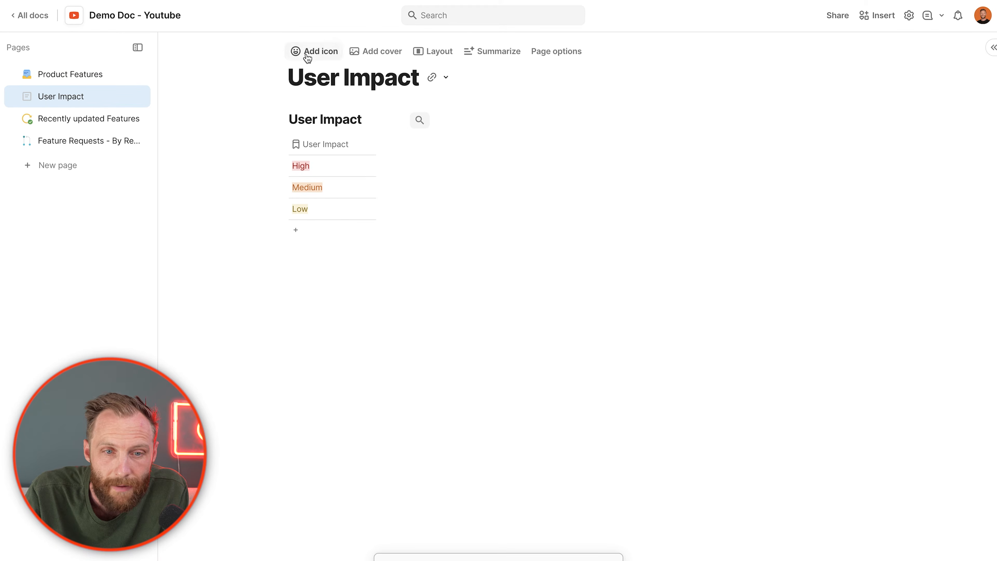
left_click(306, 52)
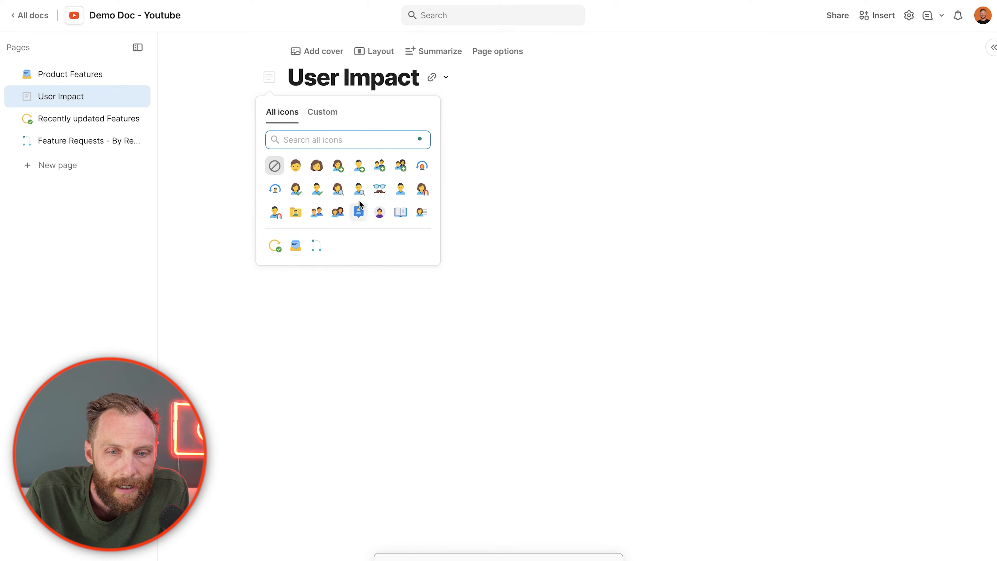
left_click(359, 212)
Add a column named Rank to the User Impact table
left_click(327, 140)
left_click(392, 144)
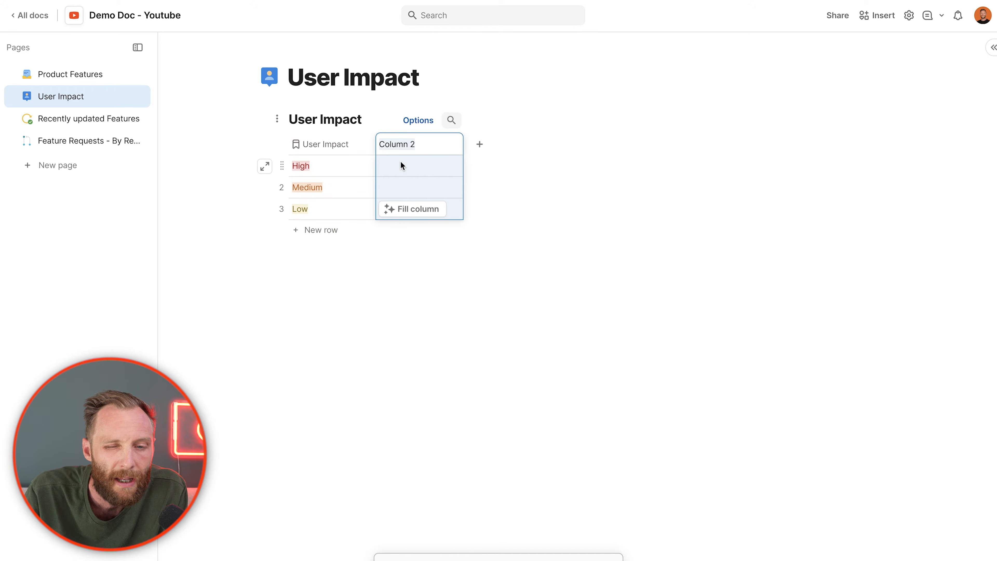
left_click(401, 164)
left_click(409, 151)
left_click(409, 151)
type("Rank")
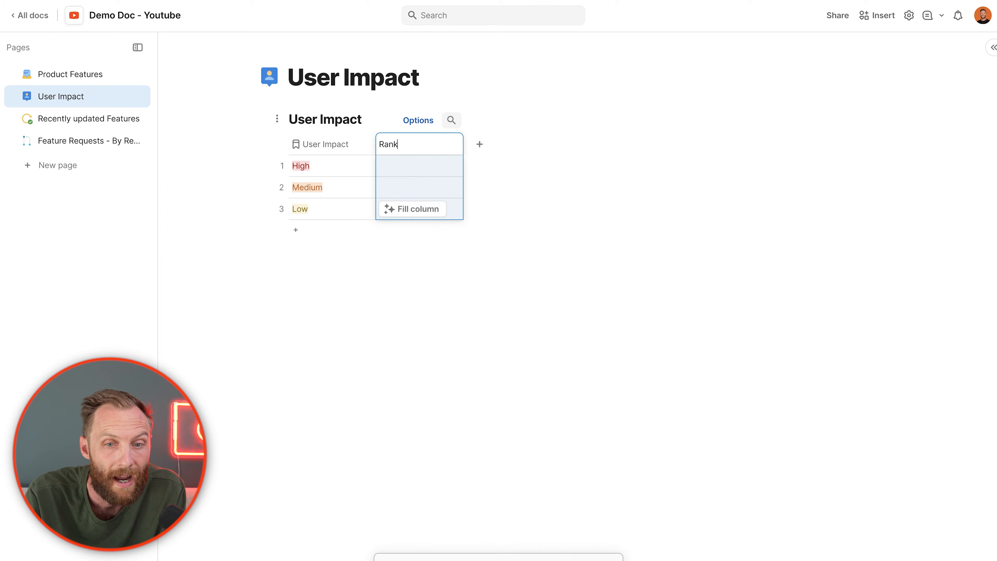
left_click(398, 173)
left_click(326, 214)
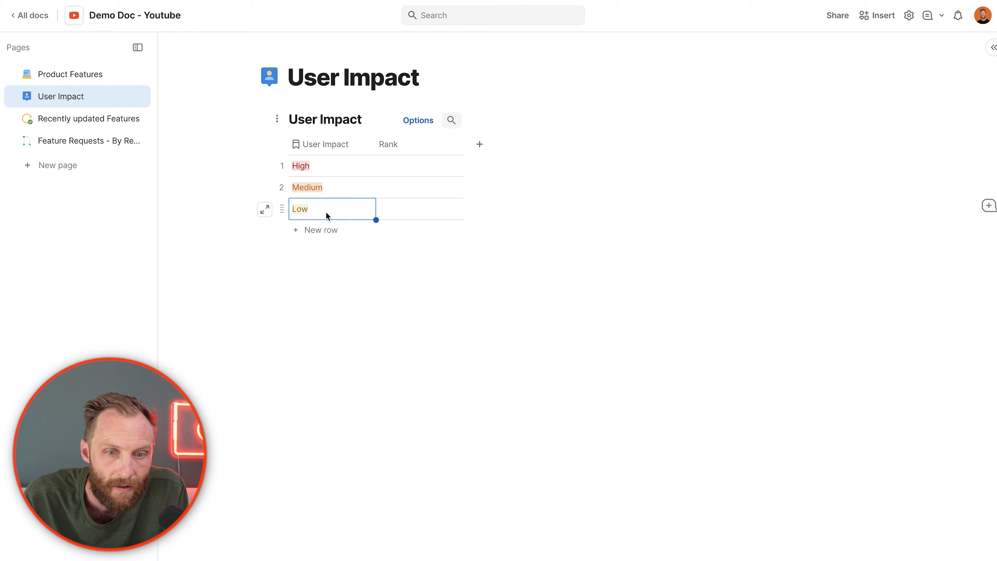
Fill in the Rank values in the User Impact table: 3 for High, 2 for Medium and 1 for Low
left_click_drag(406, 162, 416, 244)
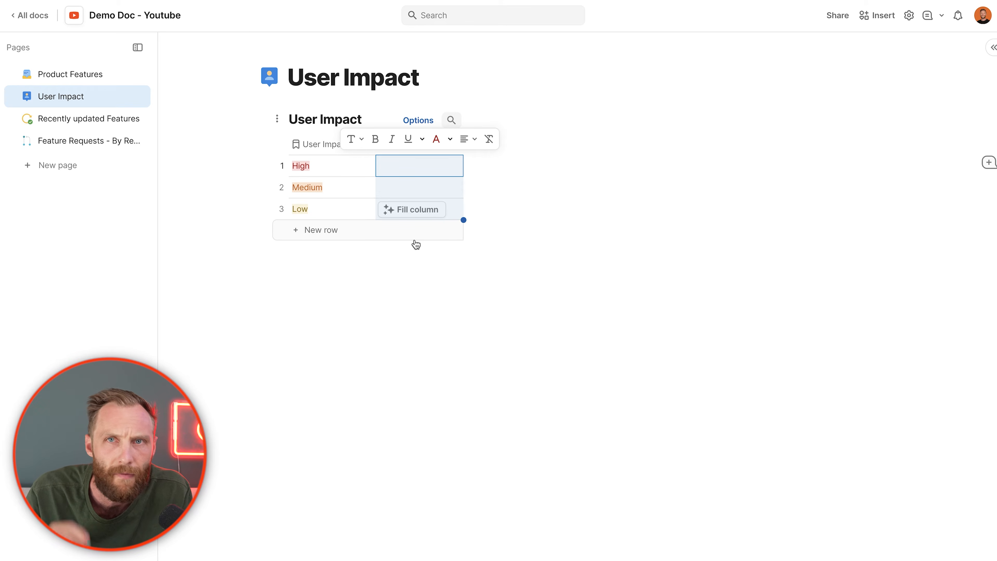
left_click(332, 210)
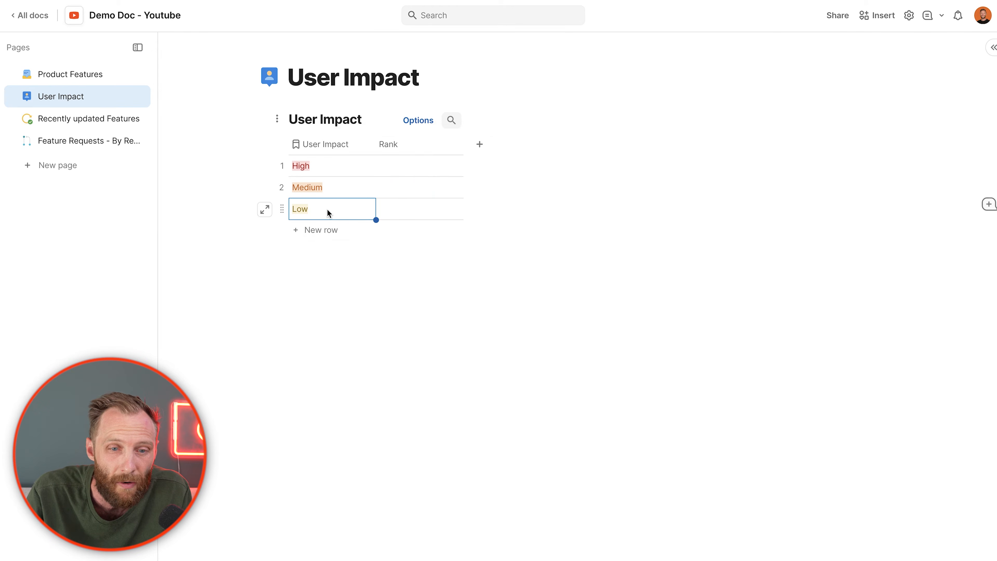
left_click_drag(327, 165, 332, 230)
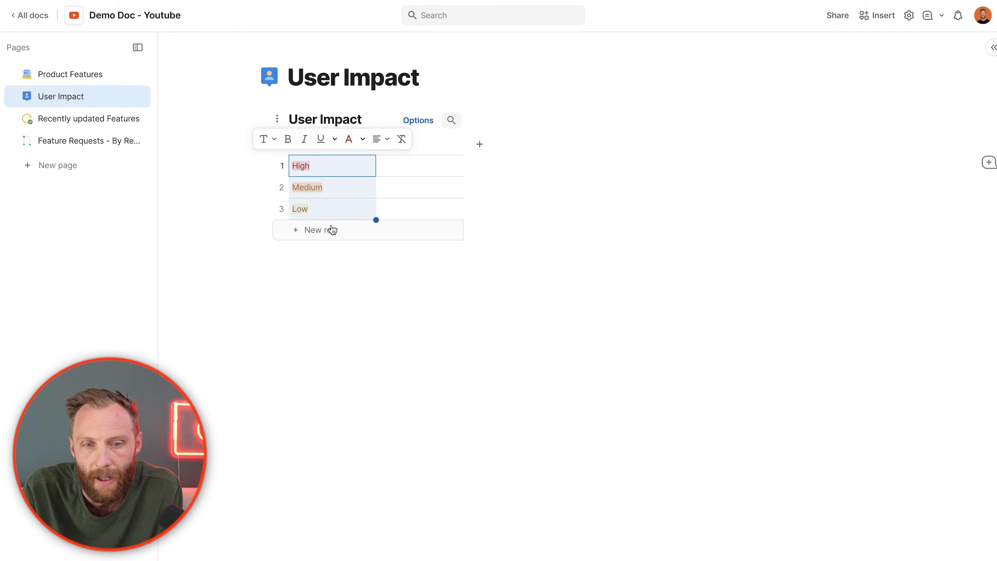
left_click(419, 170)
type("3")
key("Return")
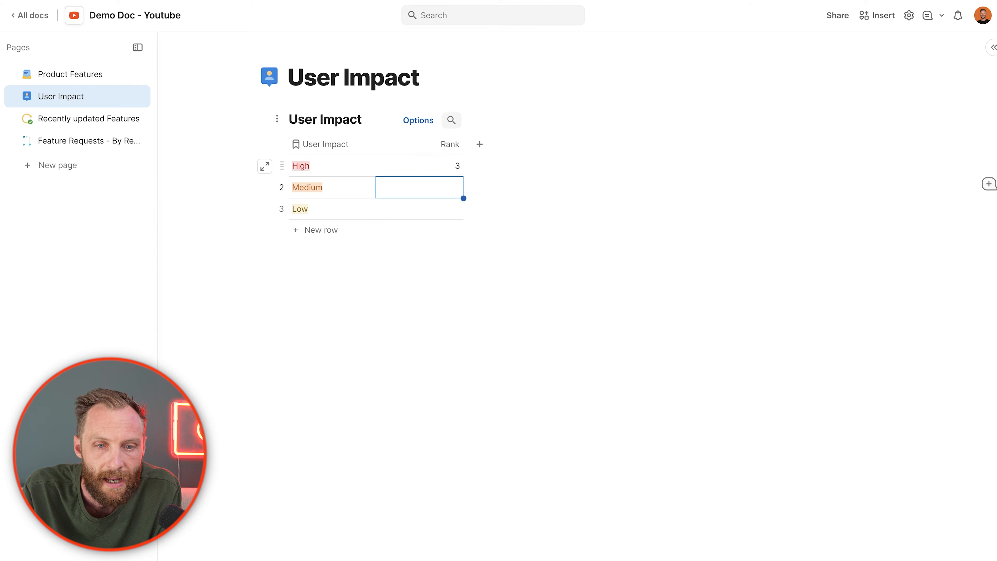
type("2")
key("Return")
type("1")
left_click(337, 179)
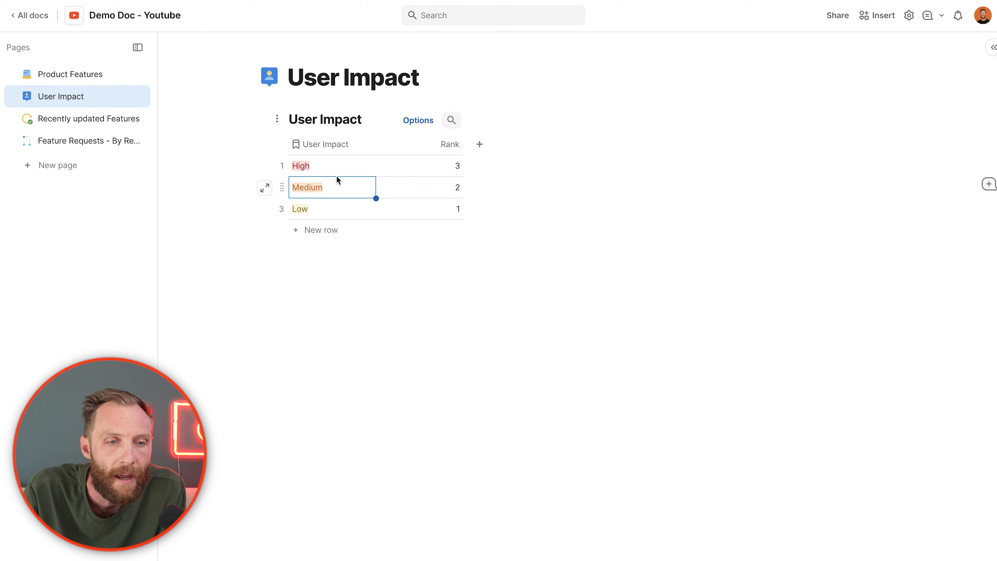
Add the related Rank column from the User Impact relation to the Features table on the Product Features page
left_click(95, 83)
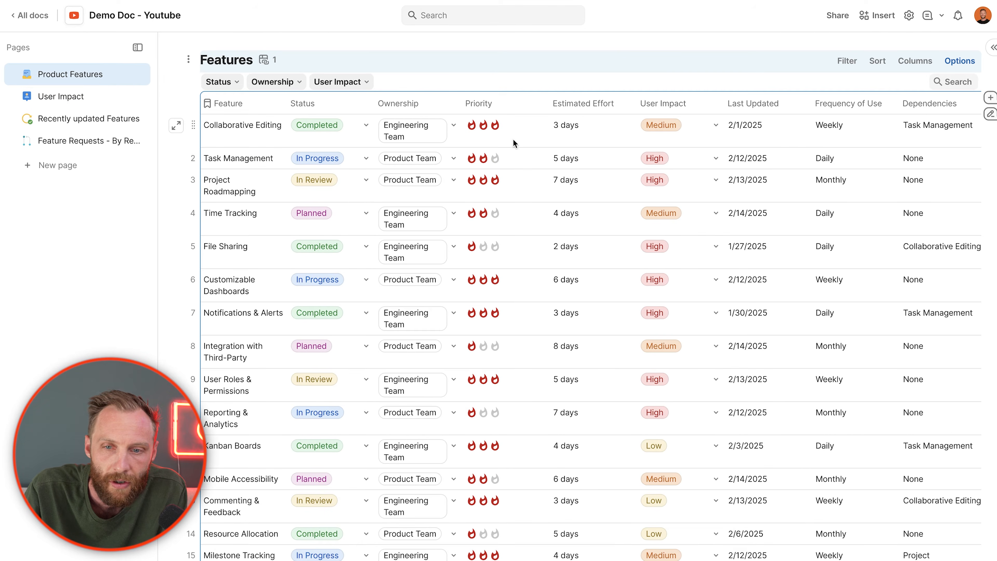
scroll(558, 164, "right", 5)
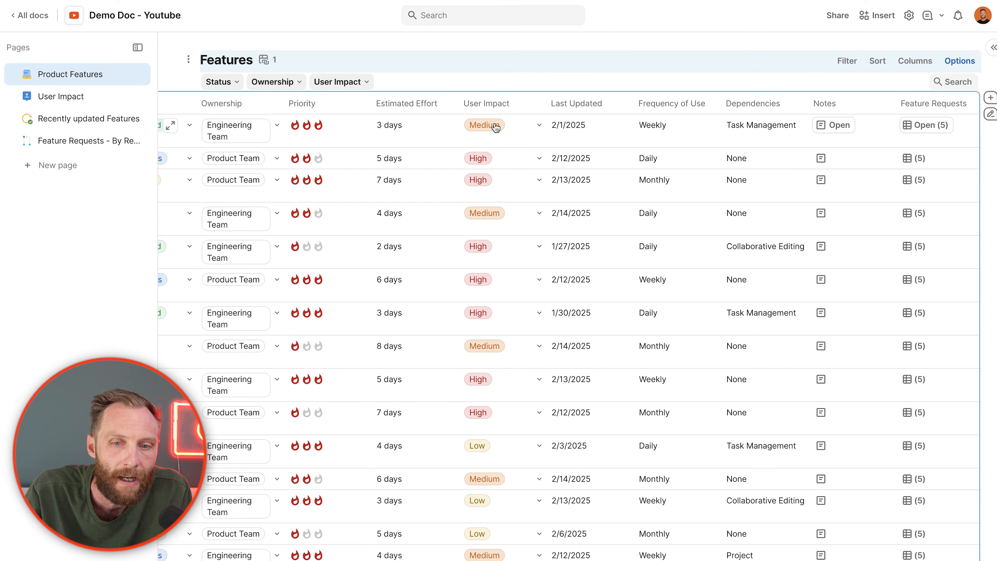
mouse_move(491, 125)
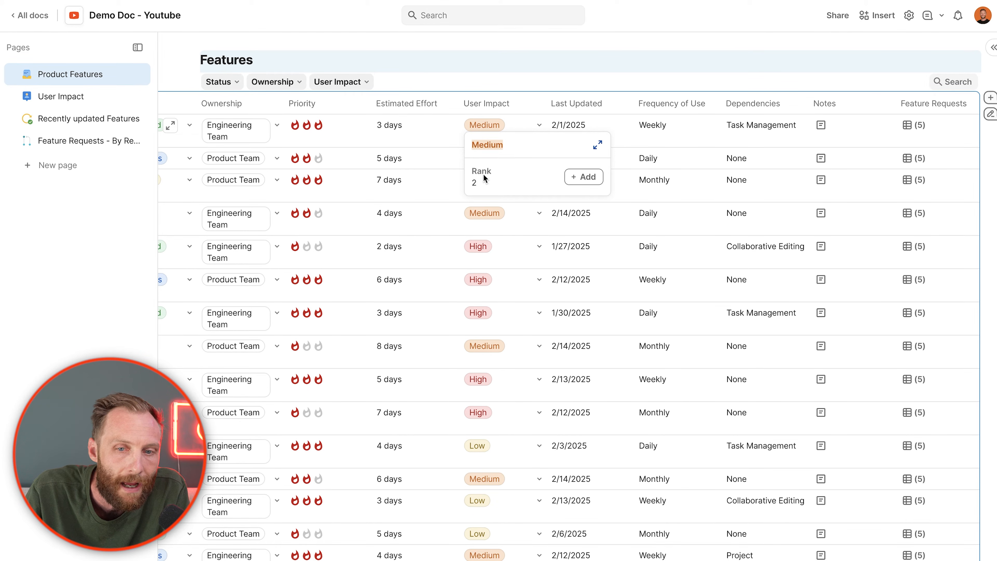
left_click(582, 177)
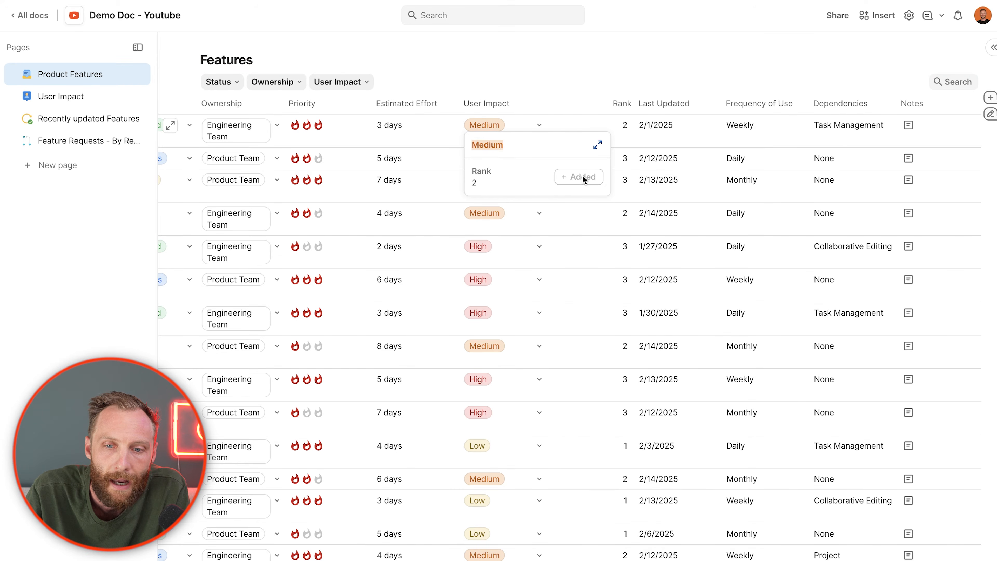
left_click(626, 142)
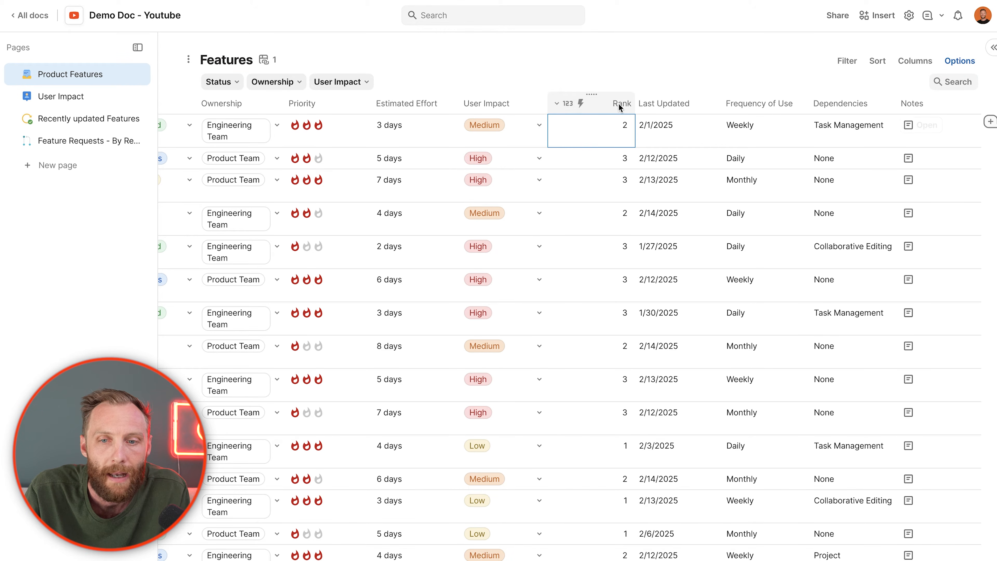
Sort the Features table by Rank in descending order
left_click(574, 106)
mouse_move(623, 244)
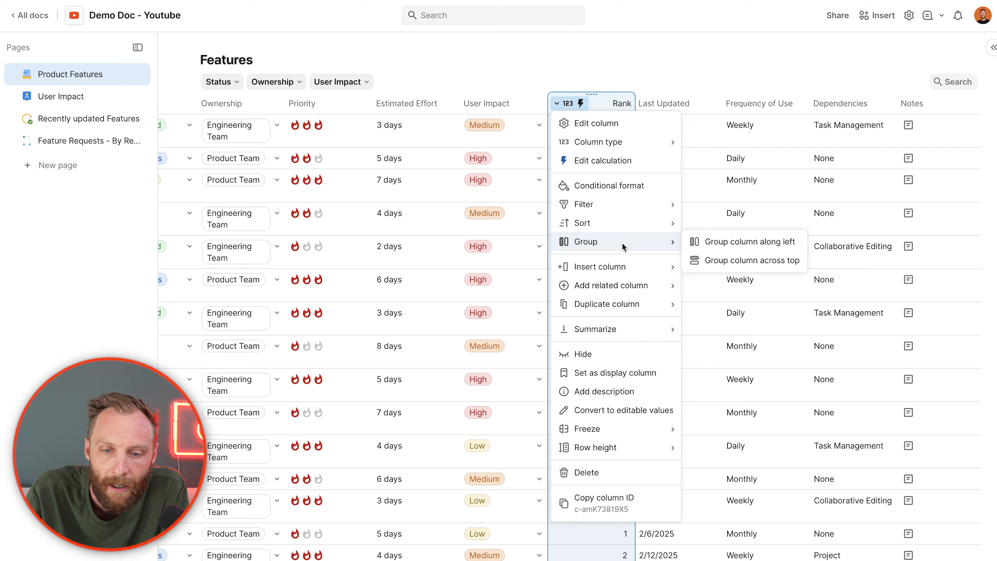
mouse_move(612, 222)
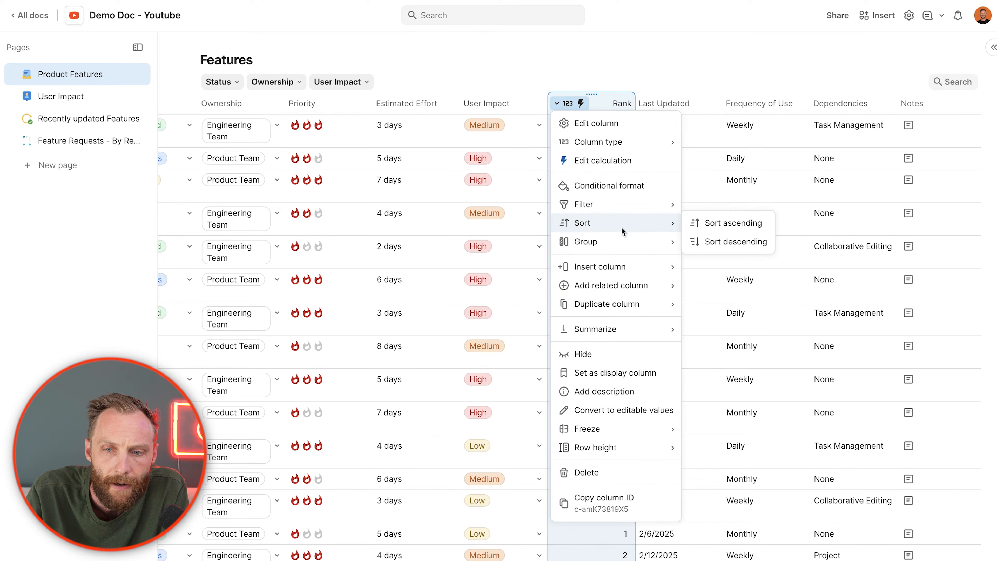
left_click(698, 242)
Check the order of the User Impact values and review the sort settings of the Features table
left_click_drag(523, 139, 517, 548)
scroll(516, 491, "down", 4)
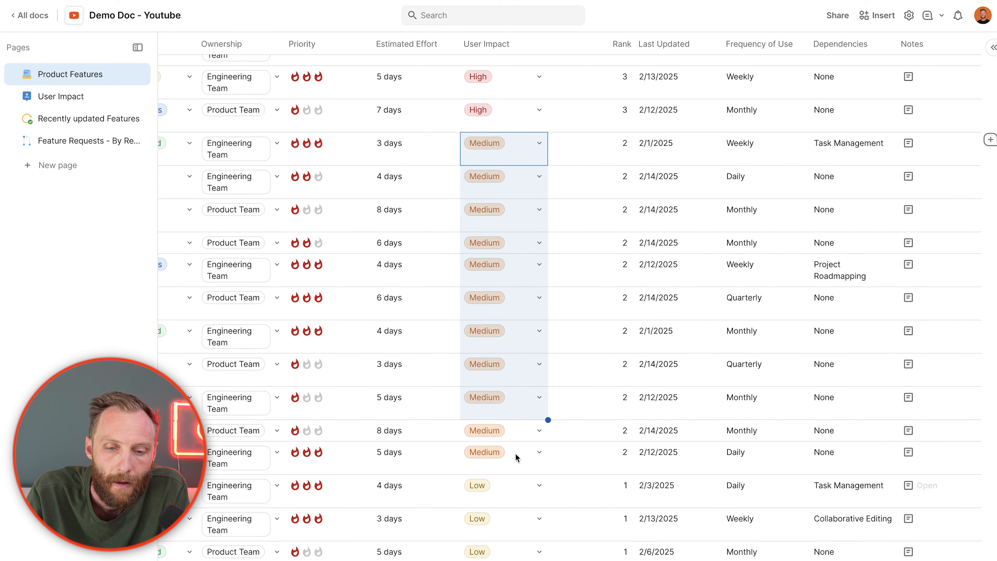
left_click(505, 494)
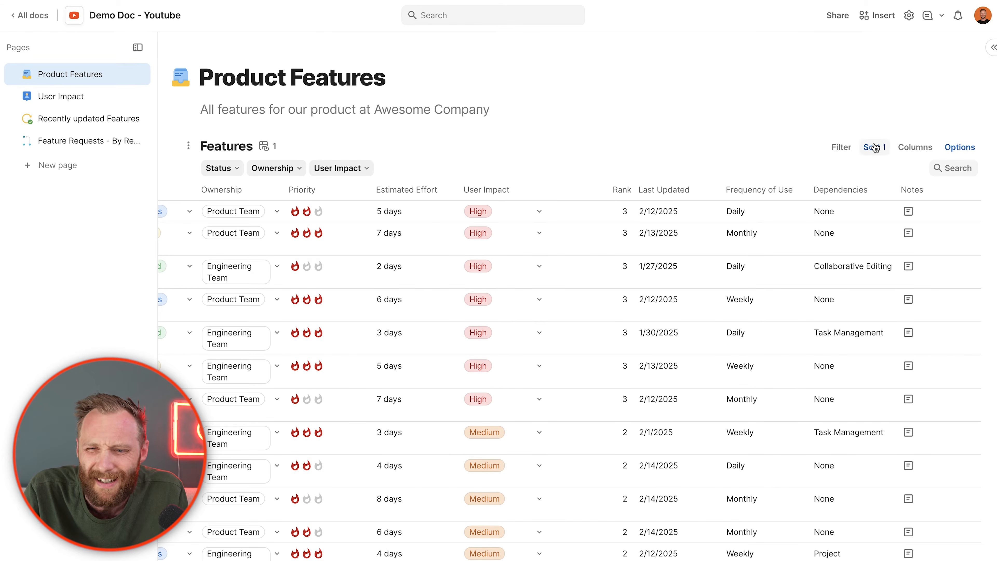
left_click(875, 147)
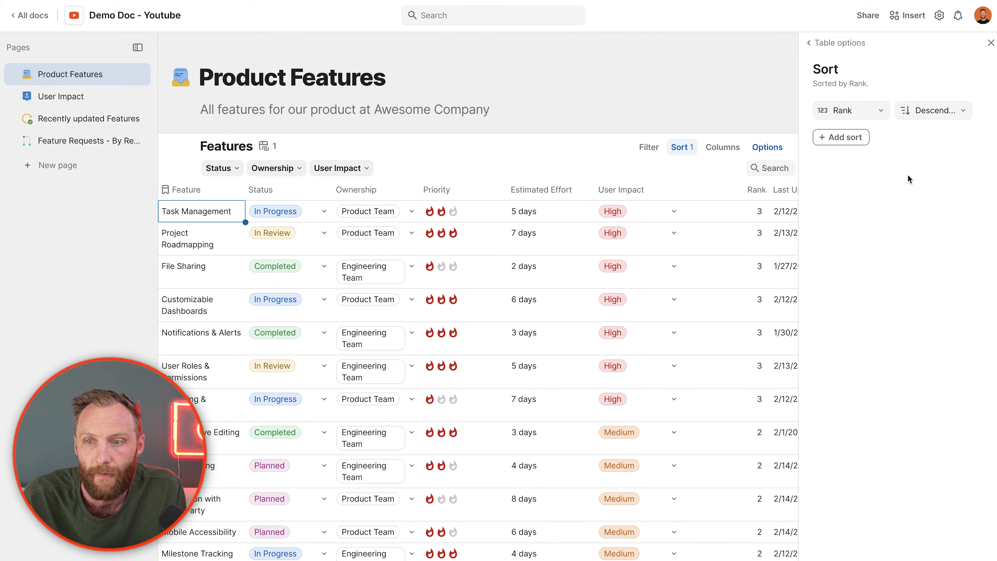
left_click(991, 42)
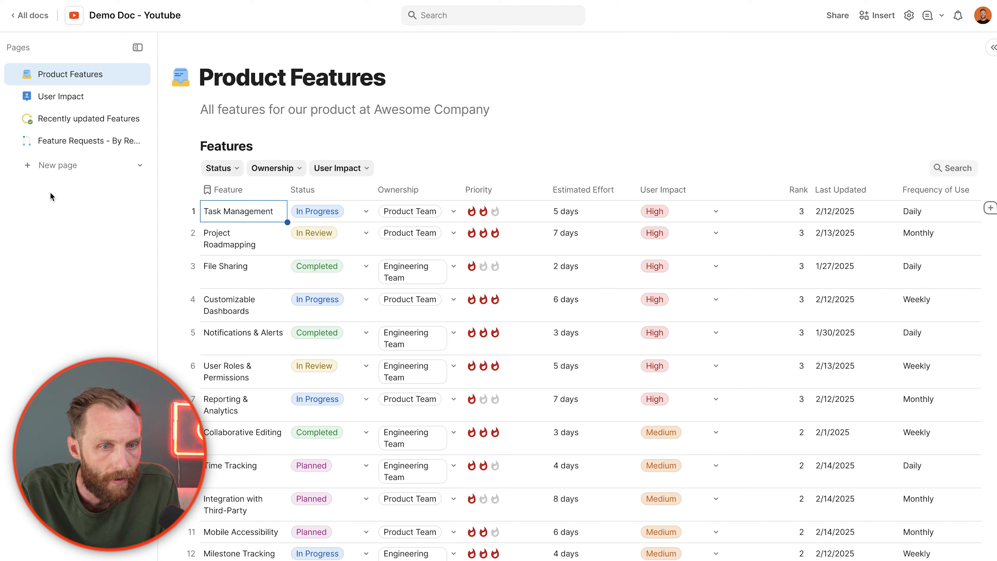
Open the Feature Requests - By Revenue page and widen the Feature column to show the full feature names
left_click(63, 121)
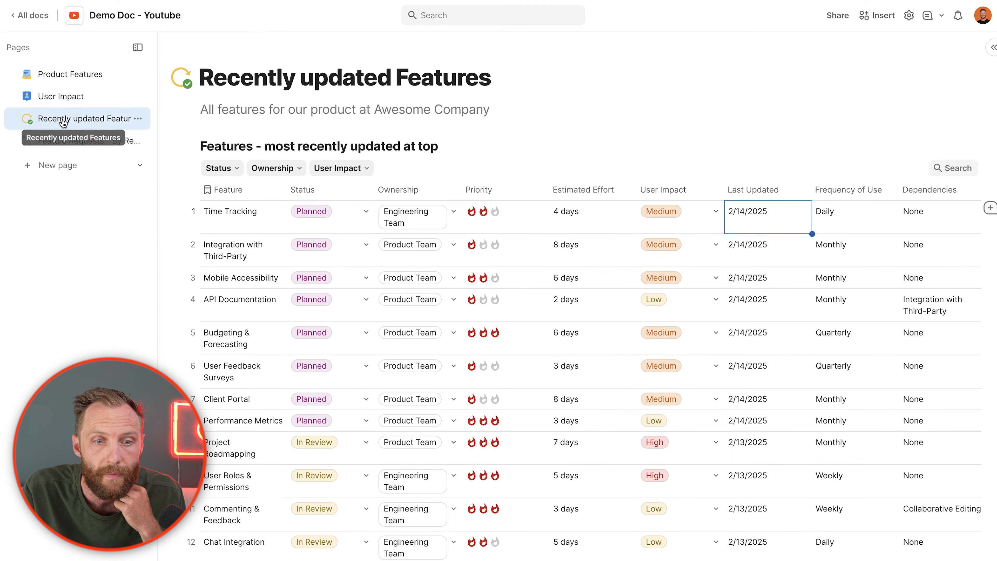
left_click(70, 142)
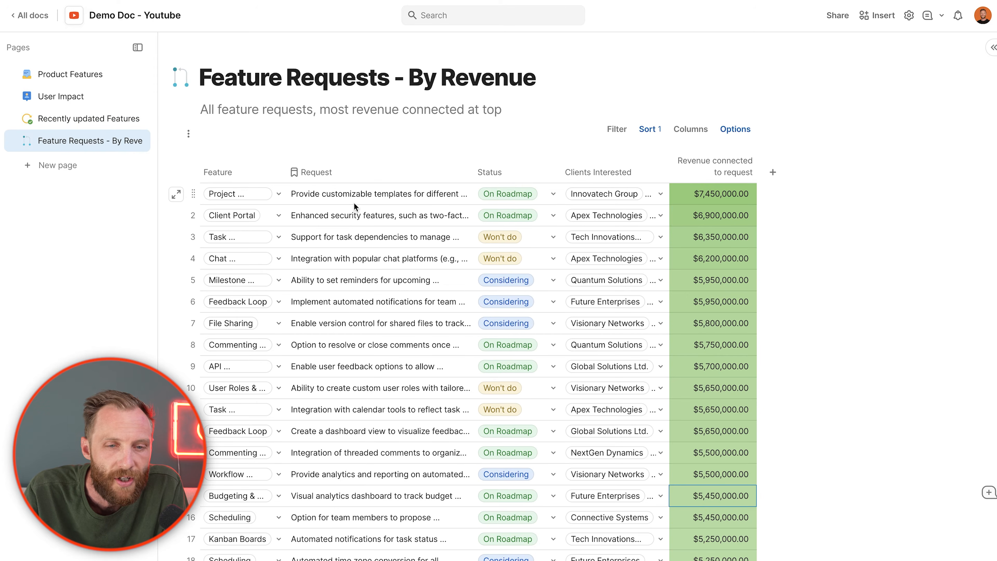
left_click_drag(287, 170, 369, 440)
left_click(369, 196)
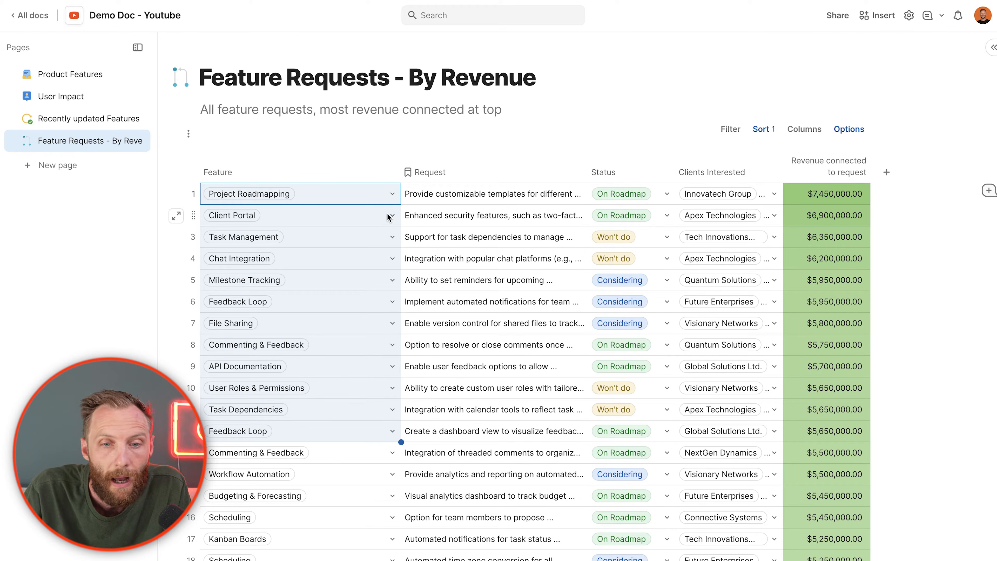
Group the feature requests table by the Feature column along the left and check the requests in the first group
left_click(387, 172)
mouse_move(409, 293)
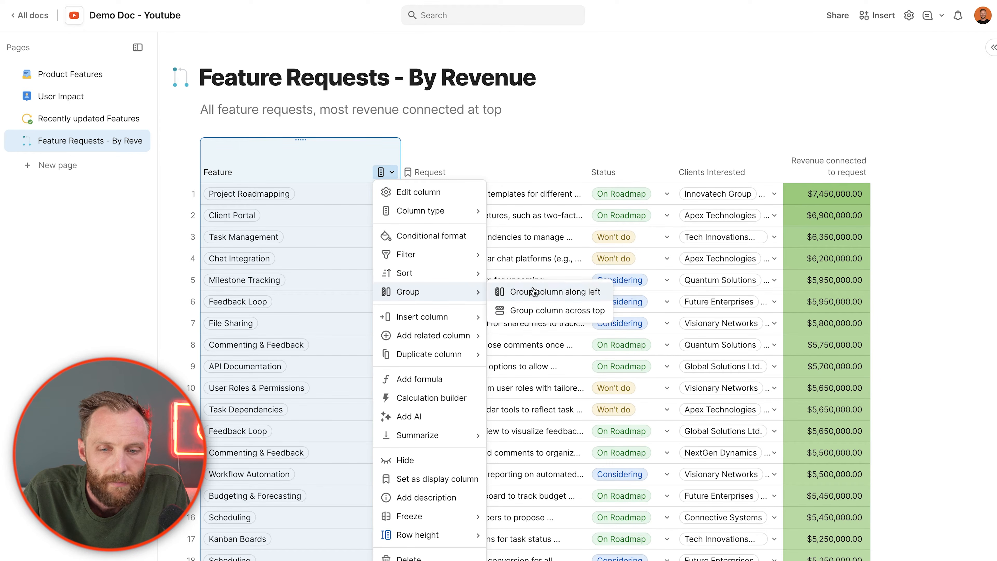
left_click(533, 290)
left_click(236, 175)
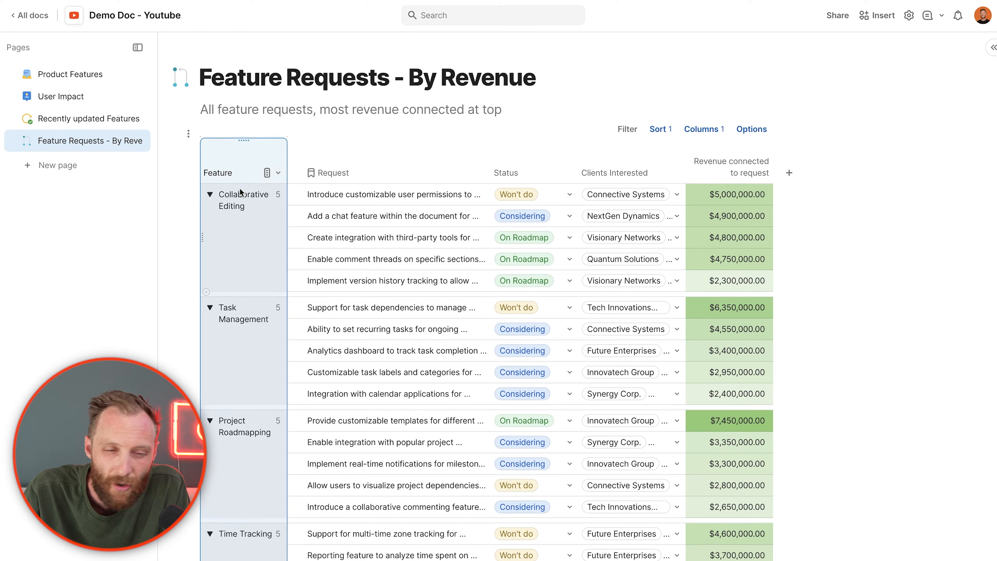
left_click_drag(326, 194, 375, 281)
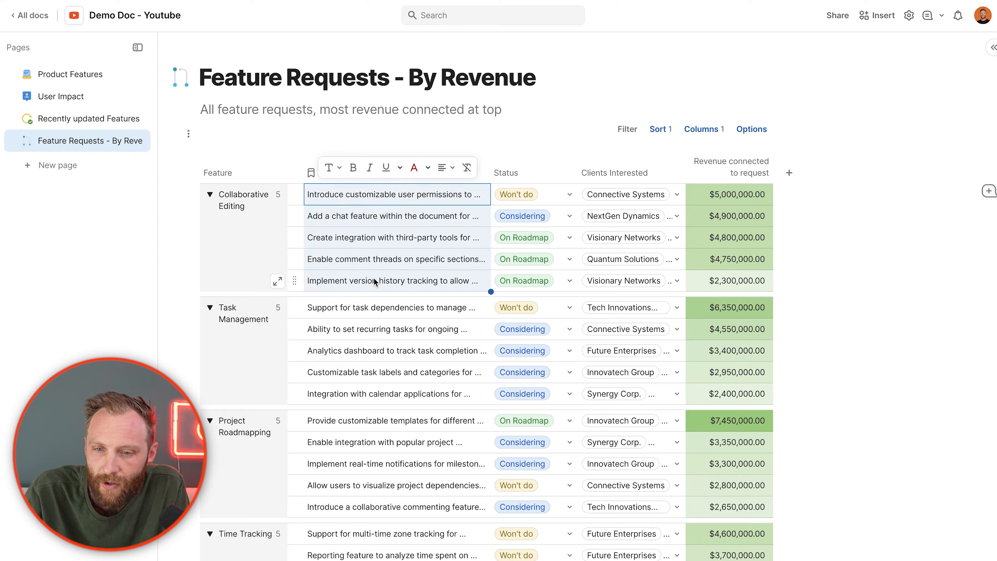
Remove the Revenue connected to request sort from the grouped table and try to move the Collaborative Editing group down
left_click(661, 129)
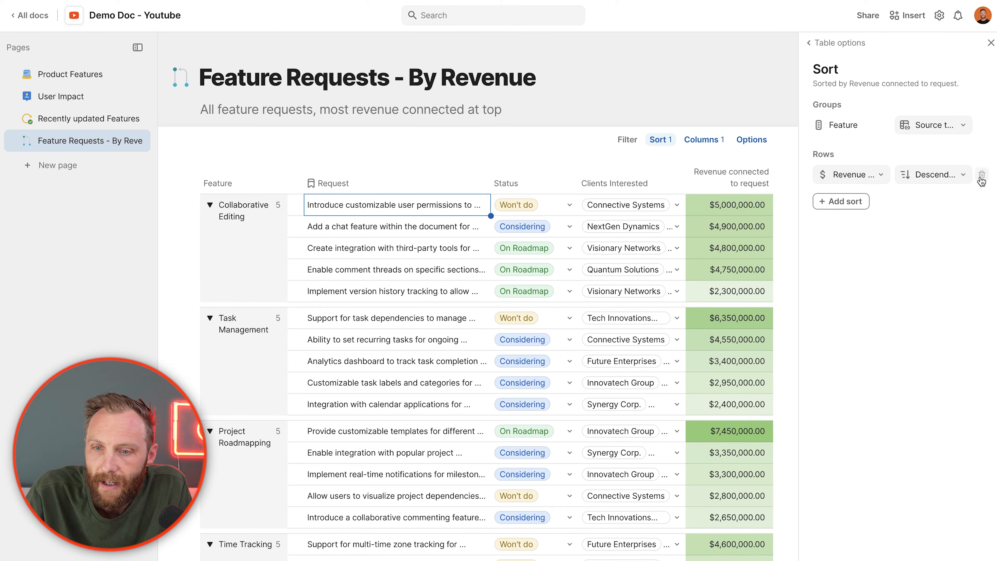
left_click(982, 176)
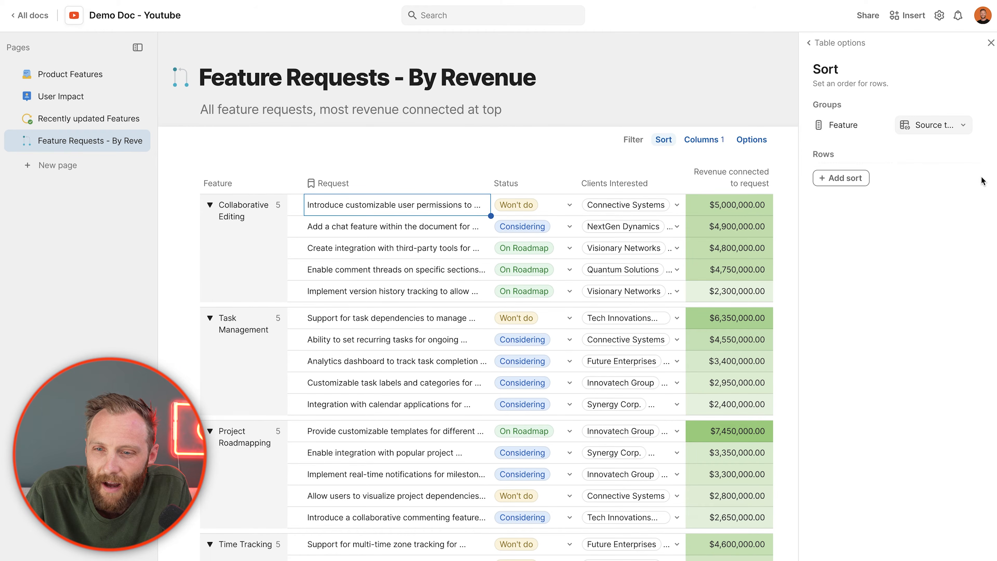
left_click(225, 178)
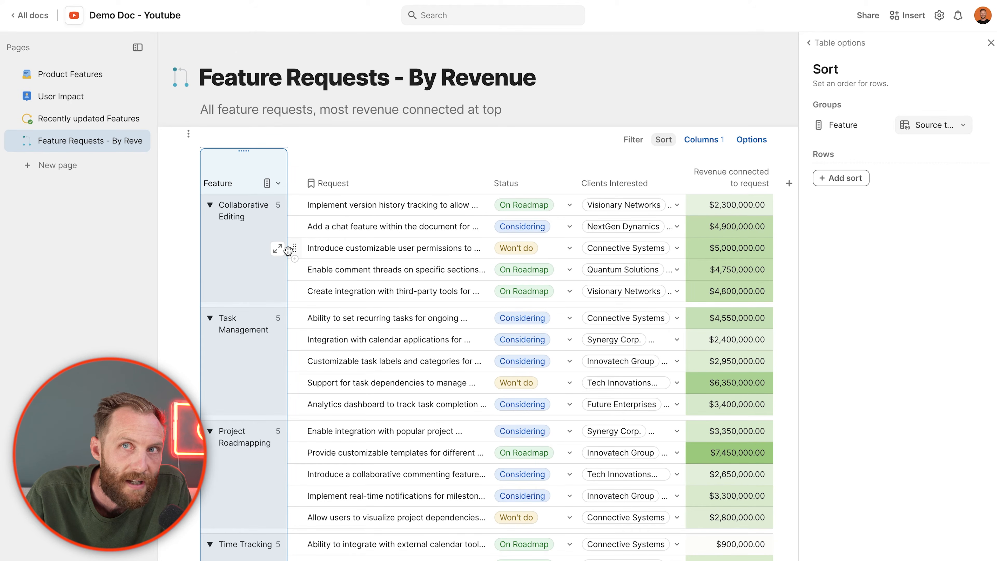
scroll(246, 230, "down", 2)
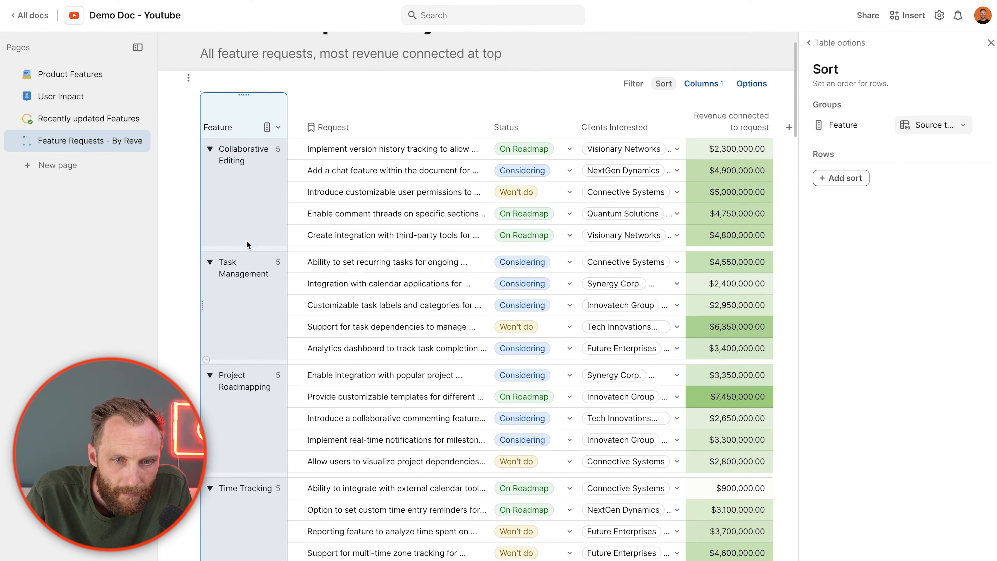
left_click_drag(202, 192, 212, 220)
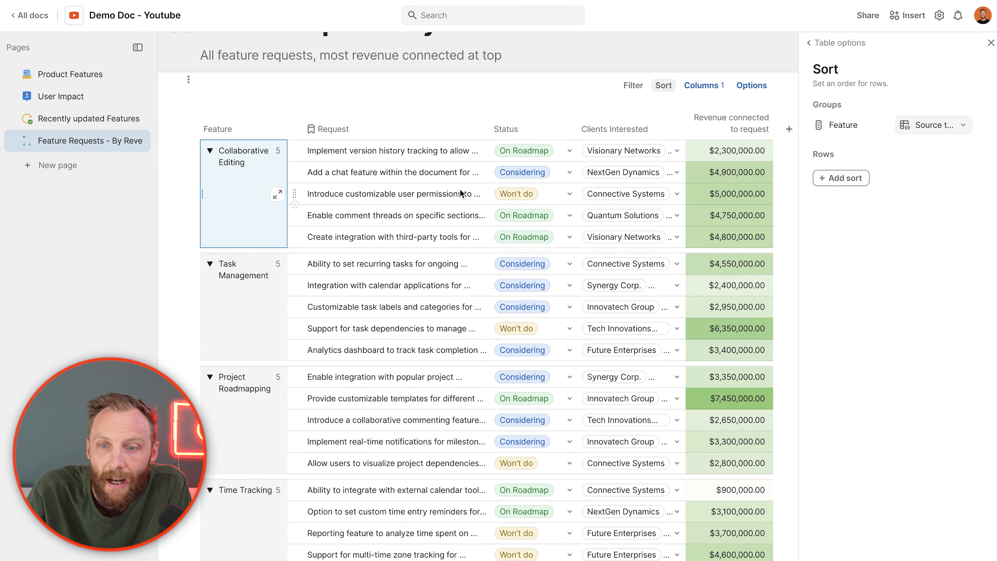
Set the sort order of the Feature groups to Ascending
left_click(950, 130)
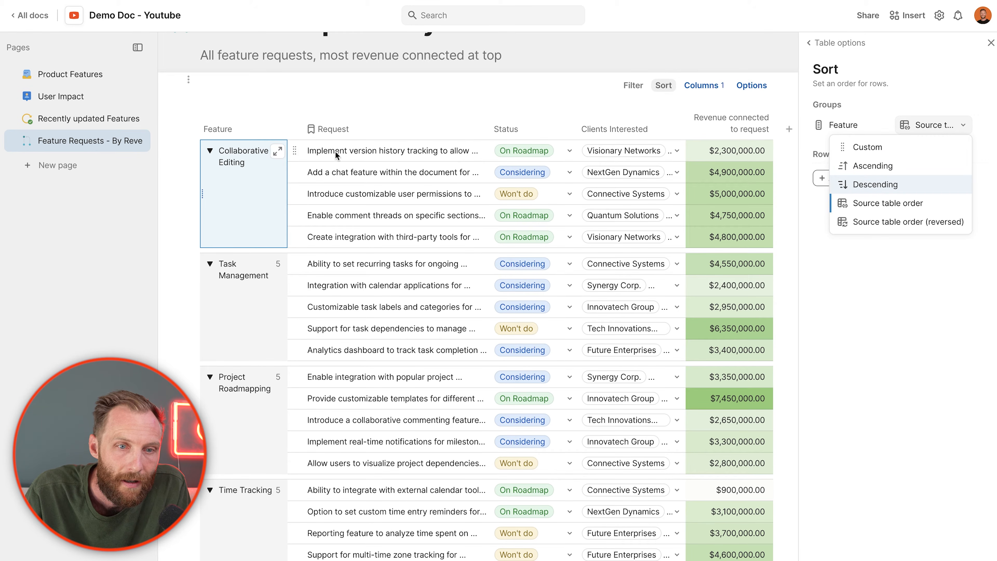
left_click(219, 124)
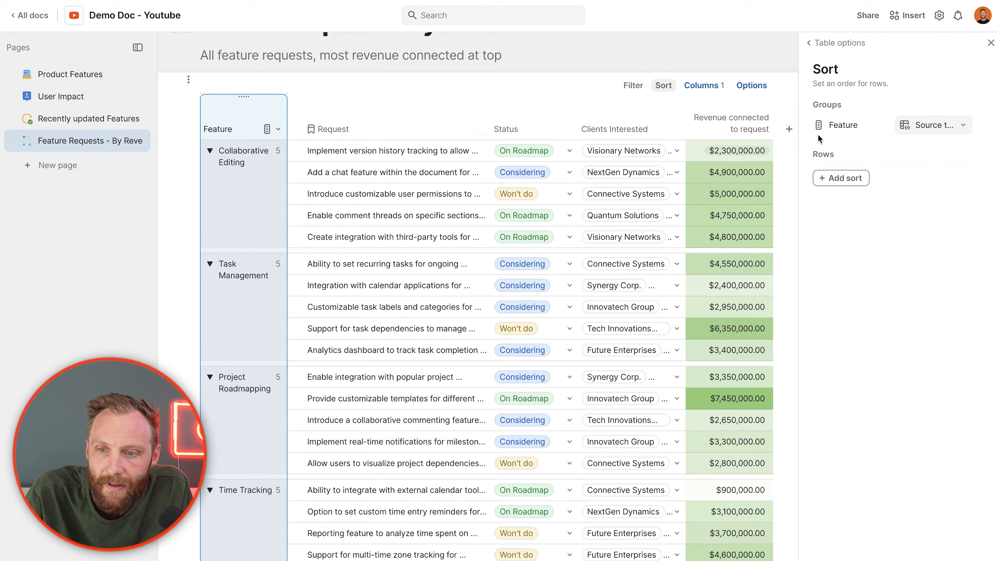
left_click(935, 125)
left_click(914, 170)
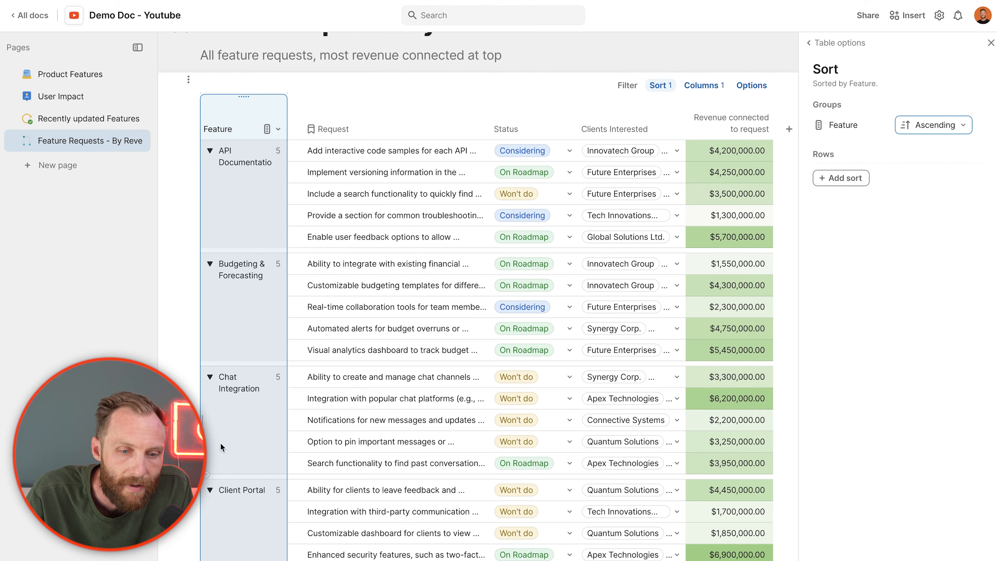
Try descending order for the Feature groups, and return them to source table order
left_click(933, 128)
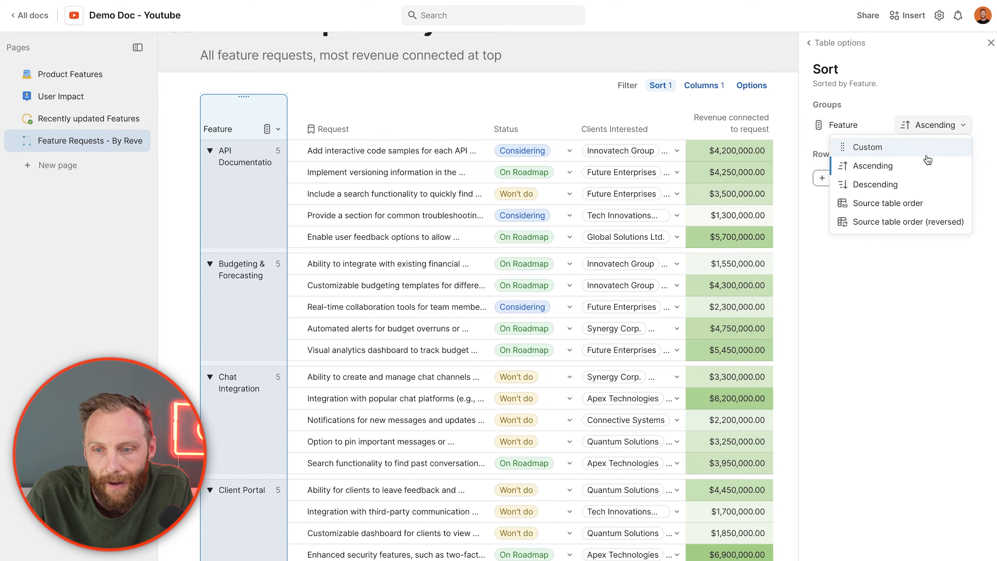
left_click(892, 185)
left_click(942, 125)
left_click(904, 204)
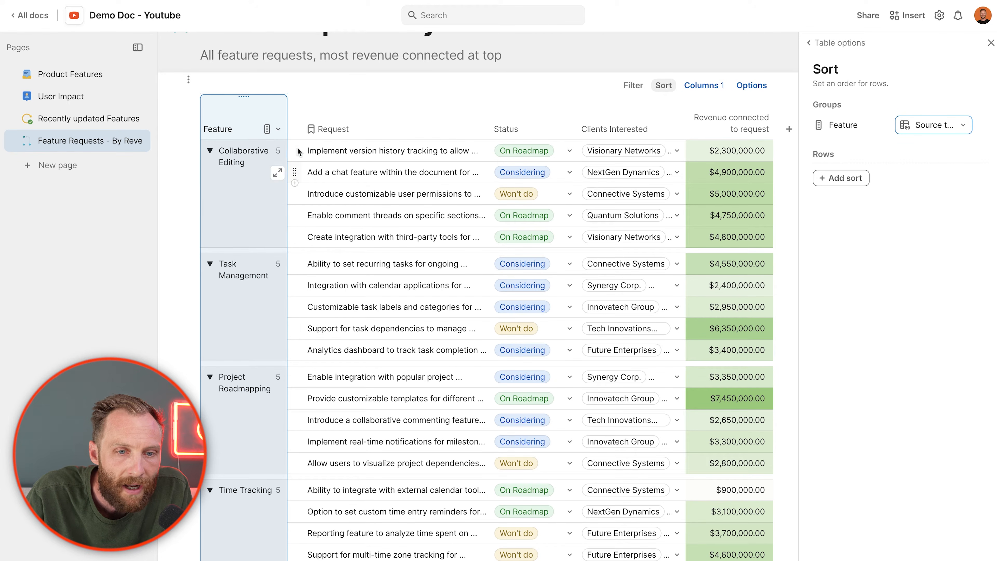
Remove the Rank sort from the Features table and try to move the Project Roadmapping group up on the Feature Requests - By Revenue page
left_click(71, 74)
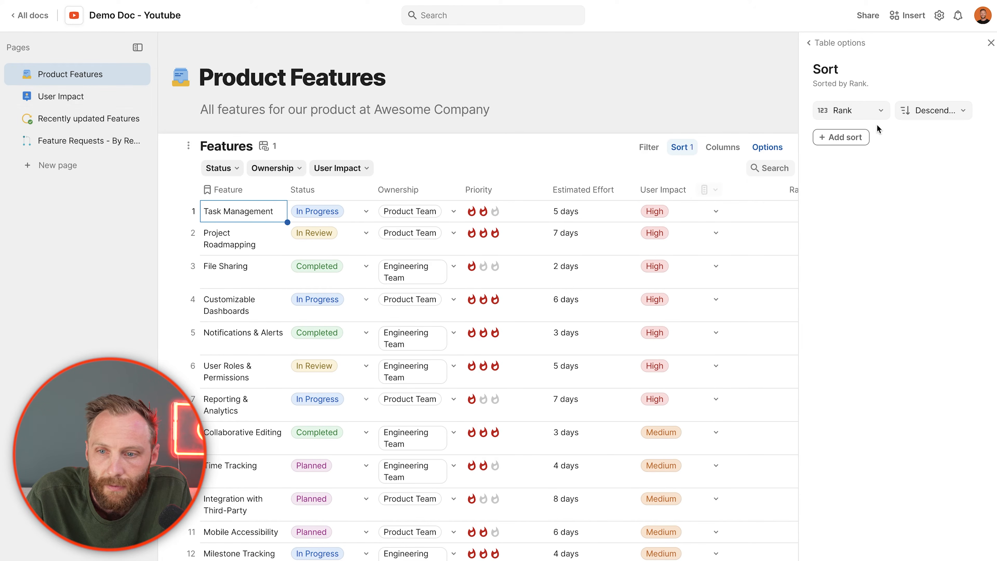
left_click(984, 111)
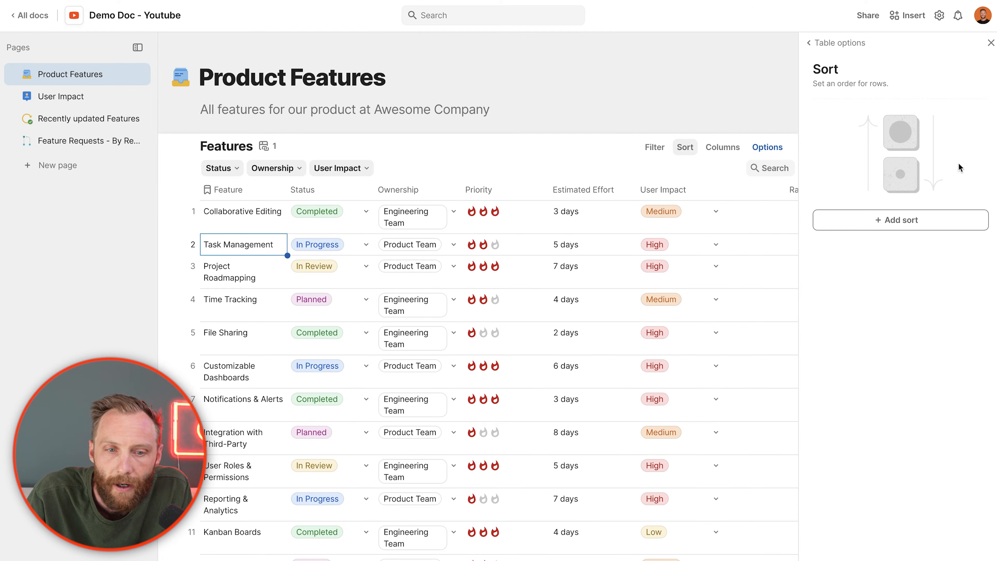
left_click(224, 222)
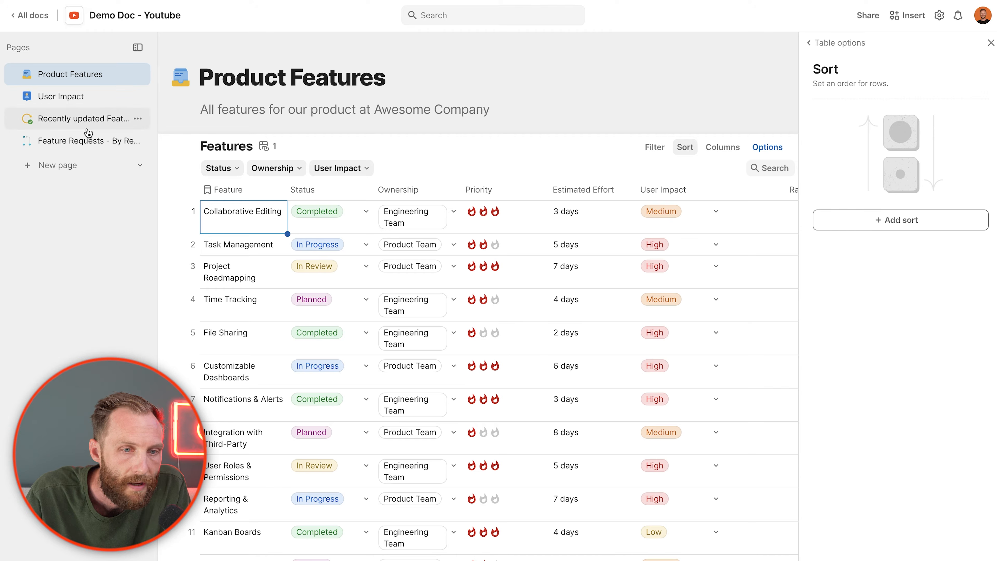
left_click(70, 141)
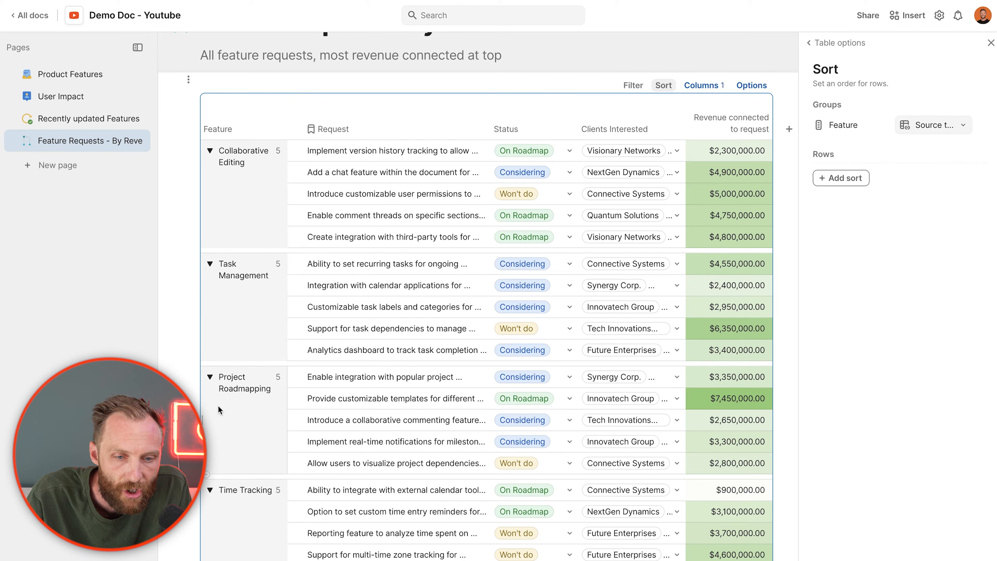
left_click_drag(202, 417, 221, 279)
Move the Project Roadmapping row to the first position in the Features table and check the group order on Feature Requests - By Revenue
left_click(51, 79)
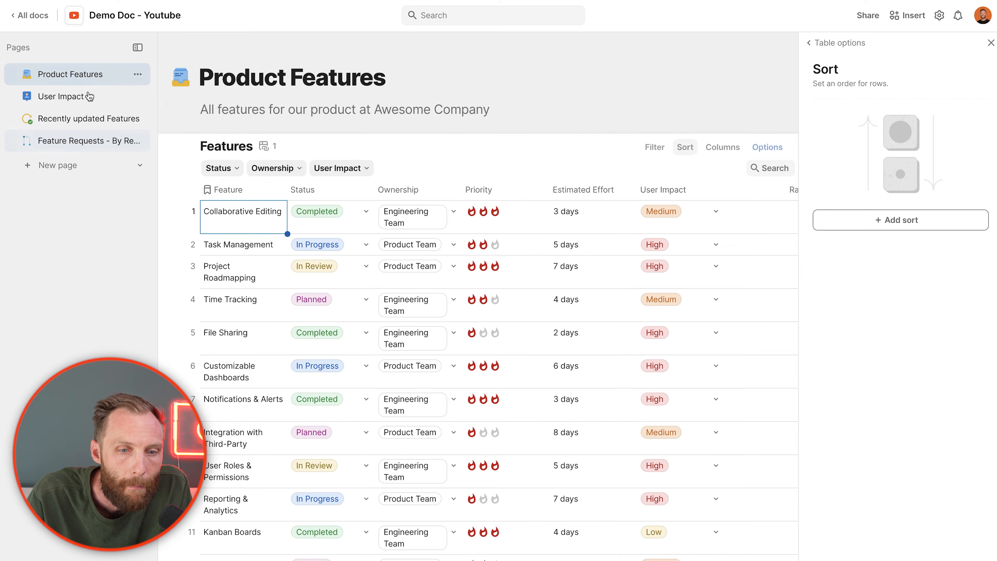
left_click_drag(196, 275, 220, 210)
left_click(81, 142)
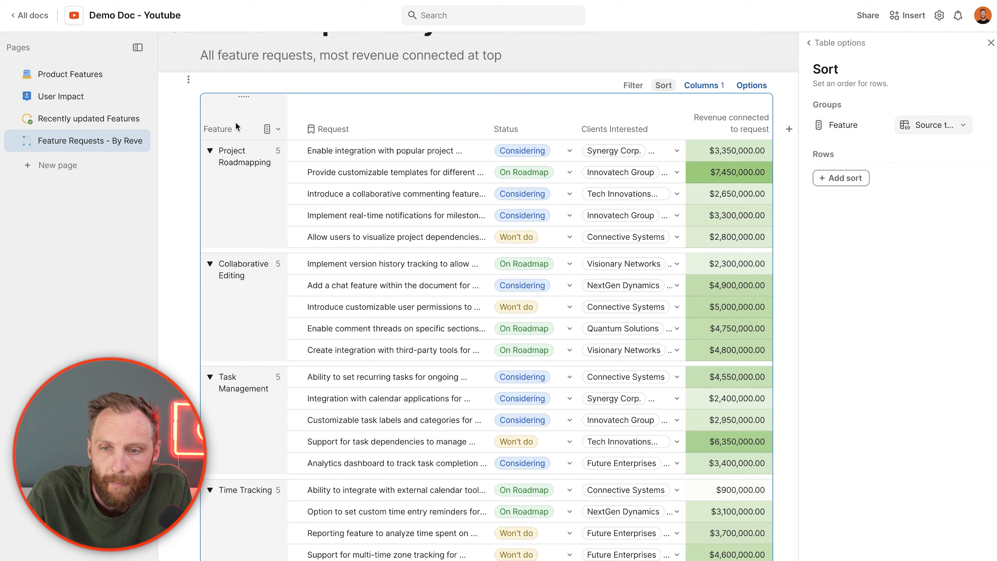
Sort the Features table on the Product Features page by Feature in ascending order
left_click(69, 75)
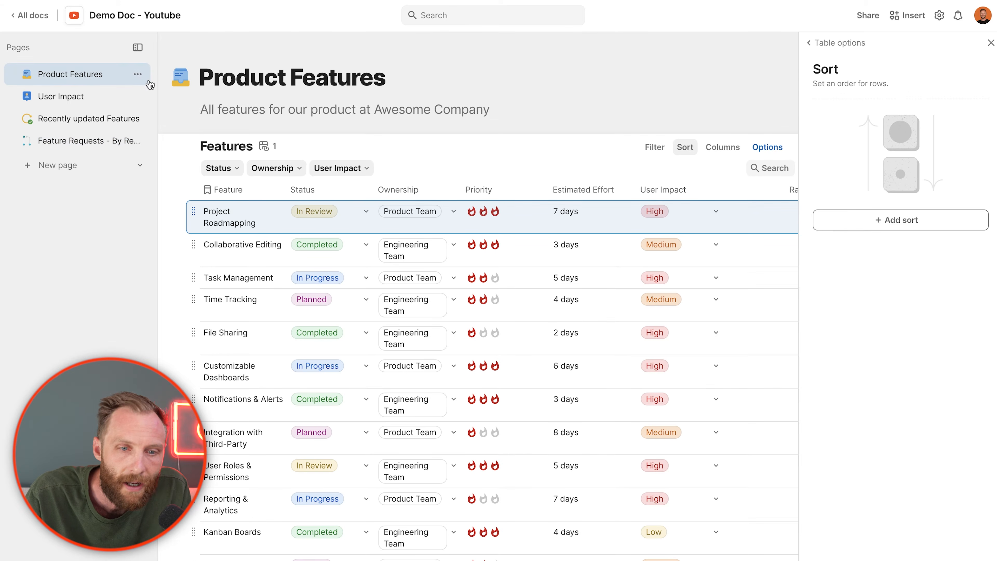
left_click(927, 229)
left_click(869, 268)
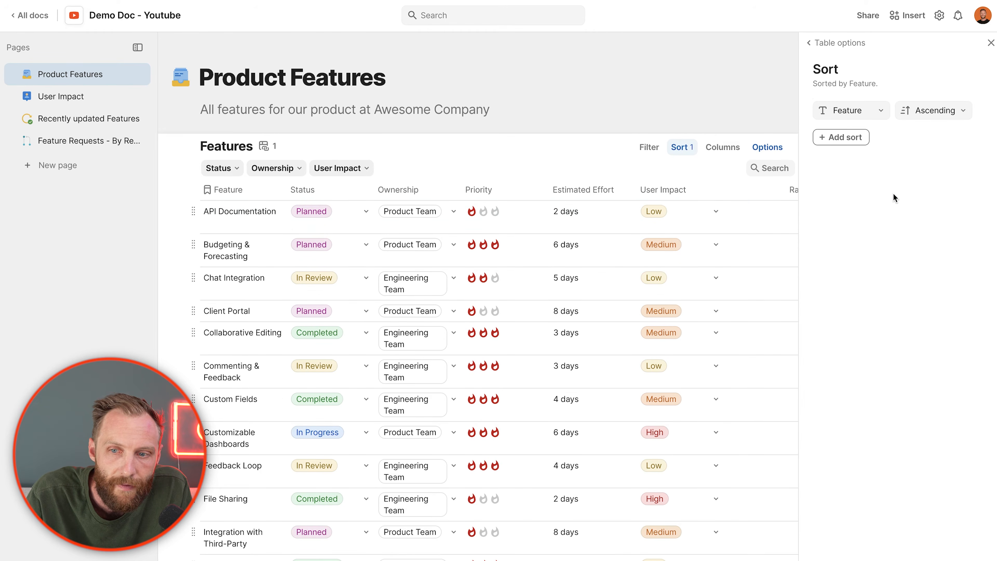
left_click_drag(231, 223, 237, 295)
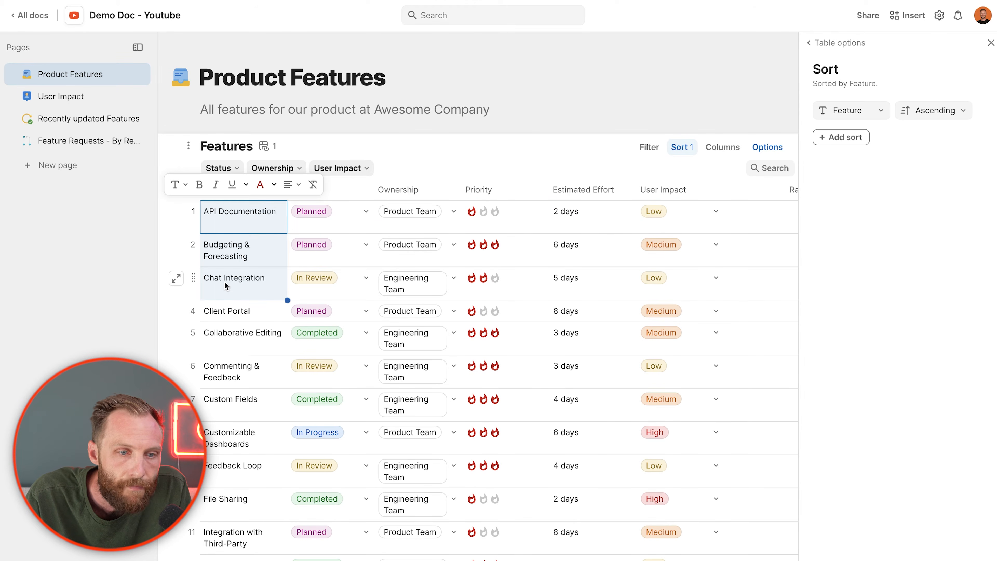
Compare the group order on Feature Requests - By Revenue with the sorted Features table and review that table's views
left_click(77, 142)
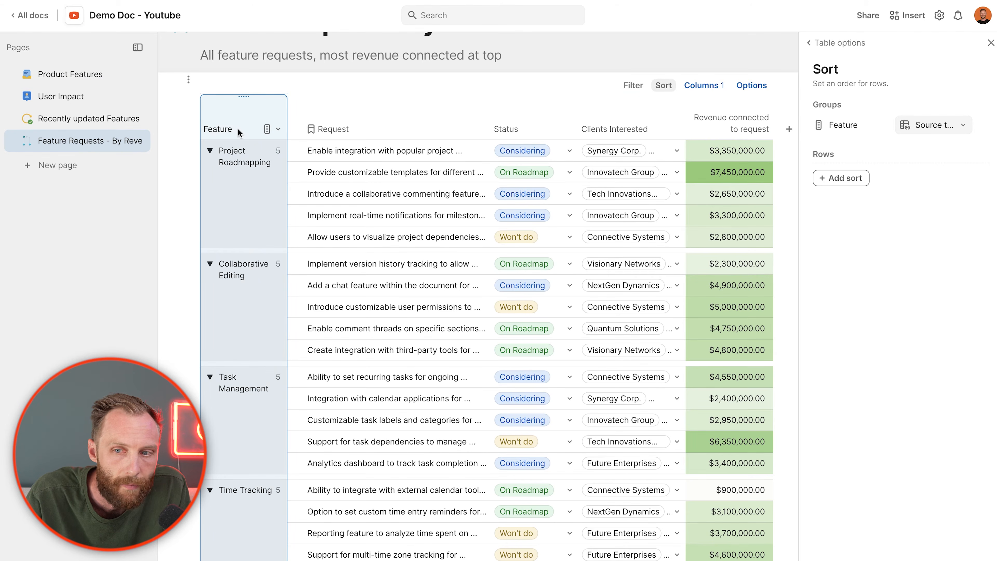
mouse_move(637, 153)
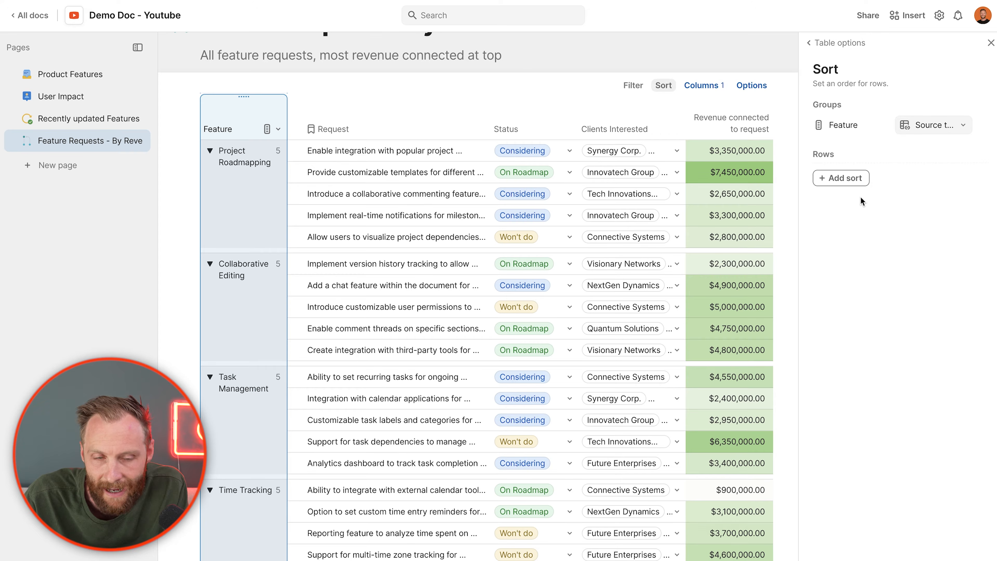
left_click(70, 74)
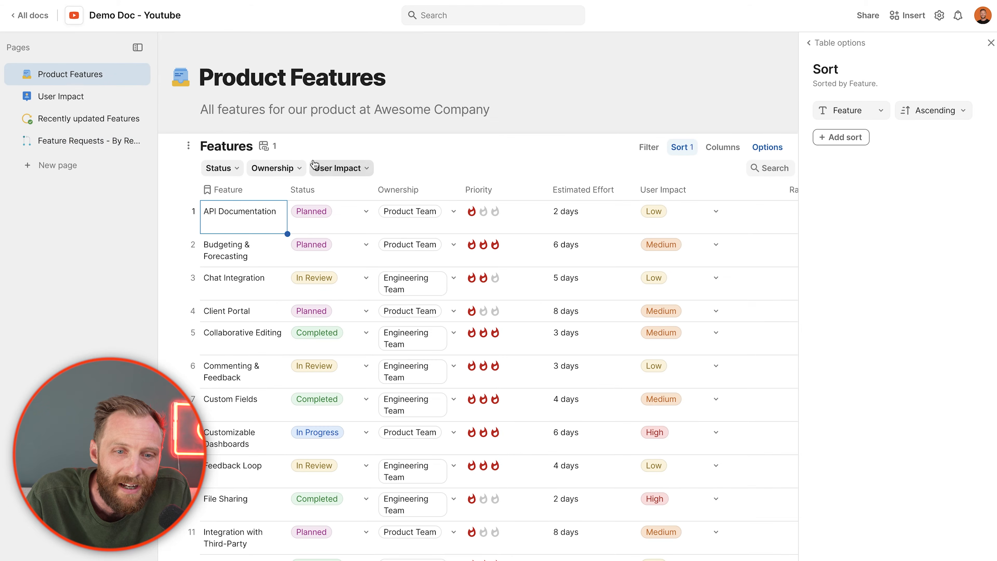
left_click(264, 146)
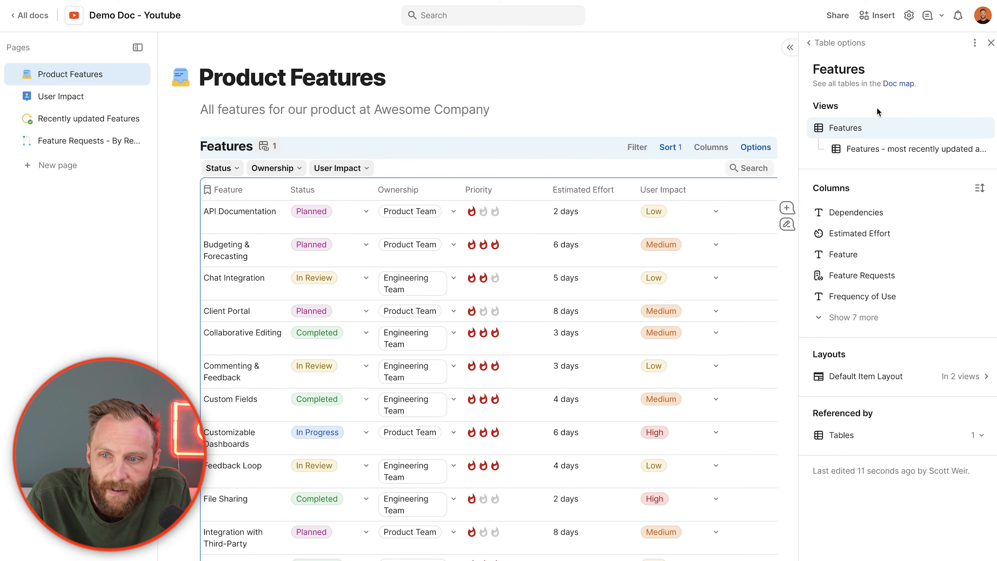
left_click(991, 42)
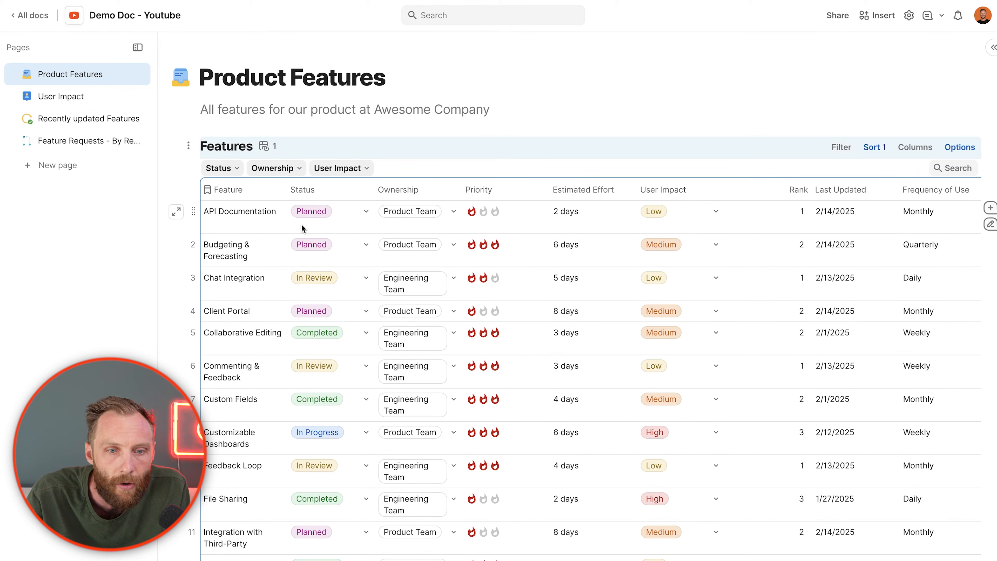
left_click_drag(262, 223, 267, 384)
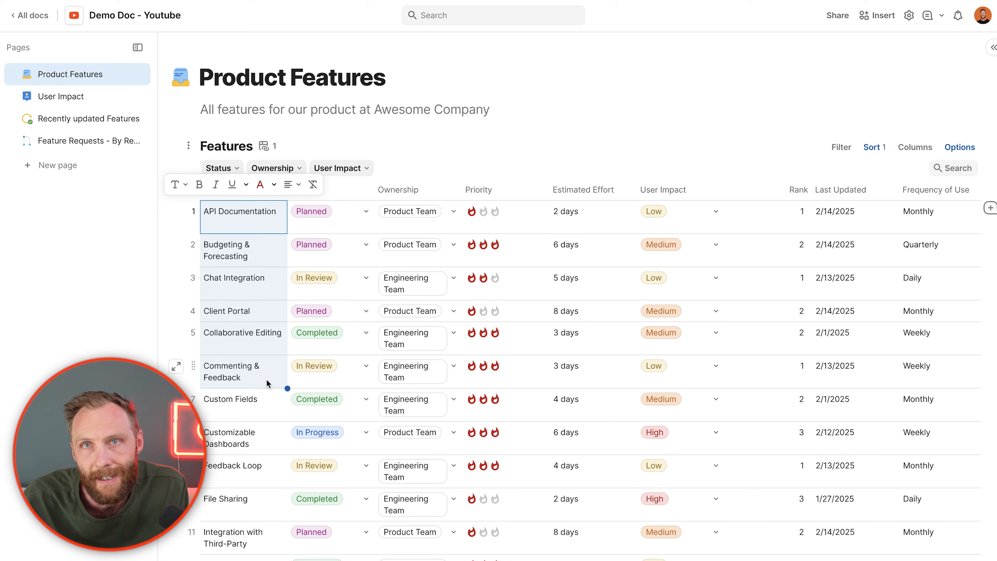
Clear the sort on the Feature grouping column of the Feature Requests - By Revenue table
left_click(49, 139)
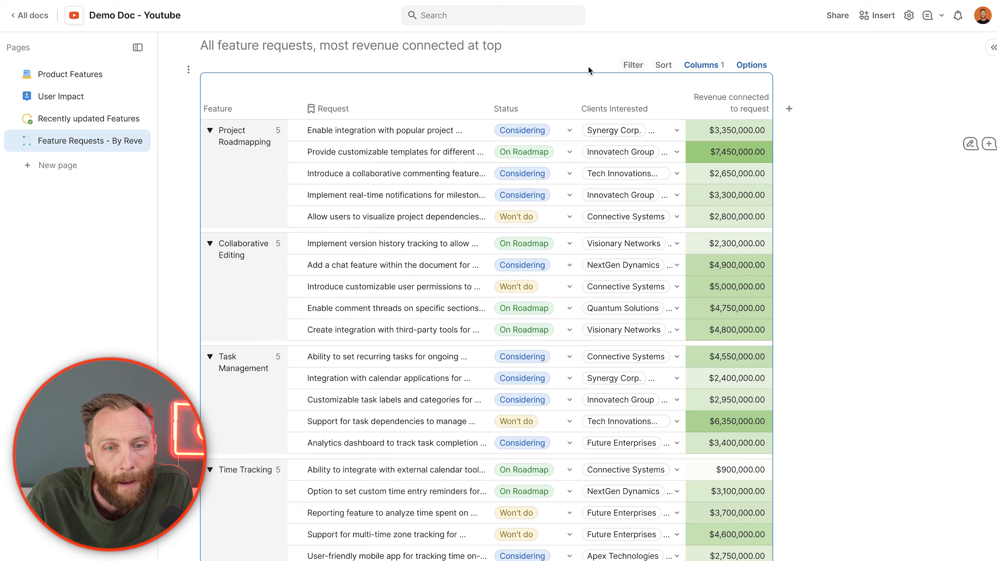
left_click(277, 109)
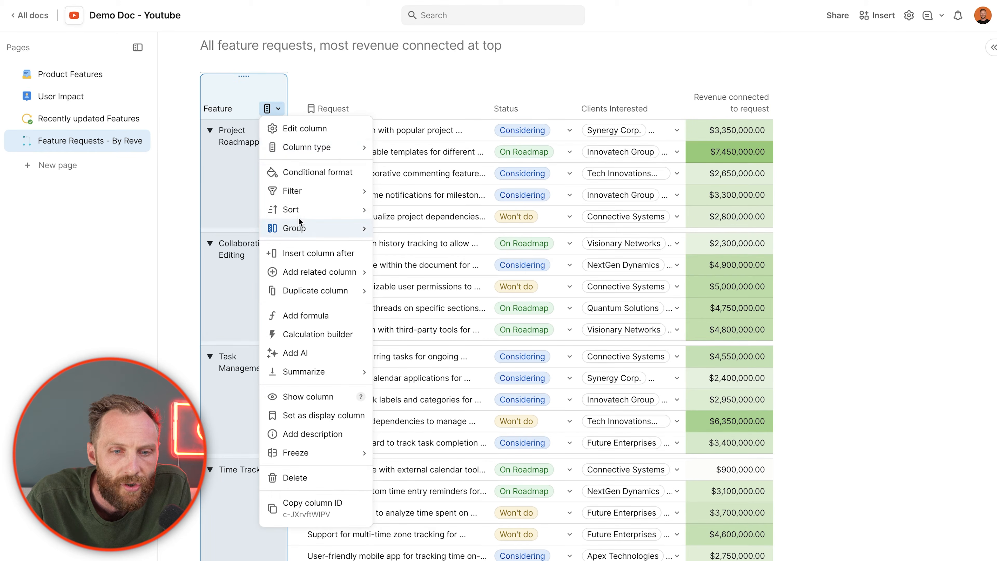
mouse_move(320, 212)
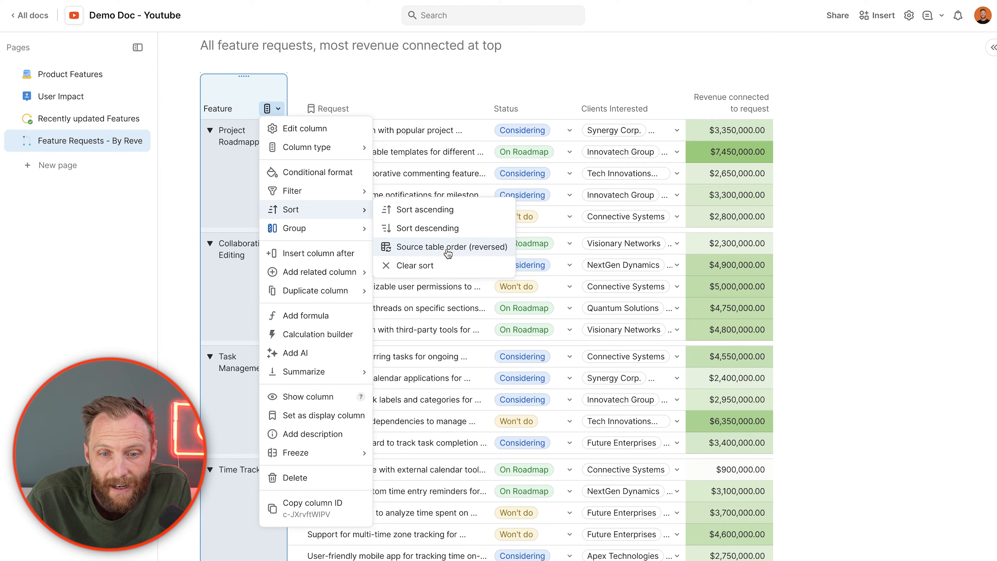
left_click(440, 265)
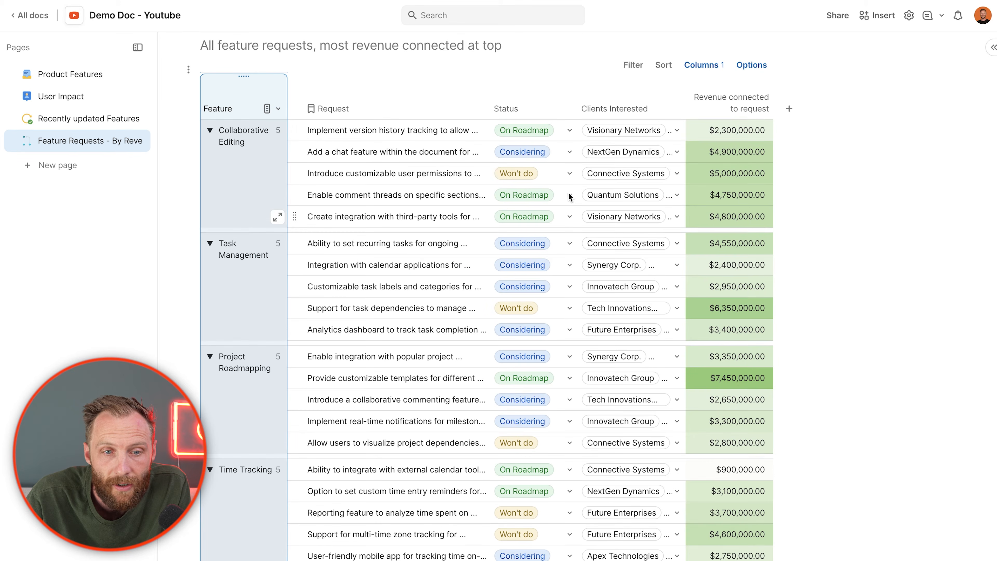
Check the Custom sort setting of the Feature groups and move the Collaborative Editing group below Project Roadmapping
left_click(662, 65)
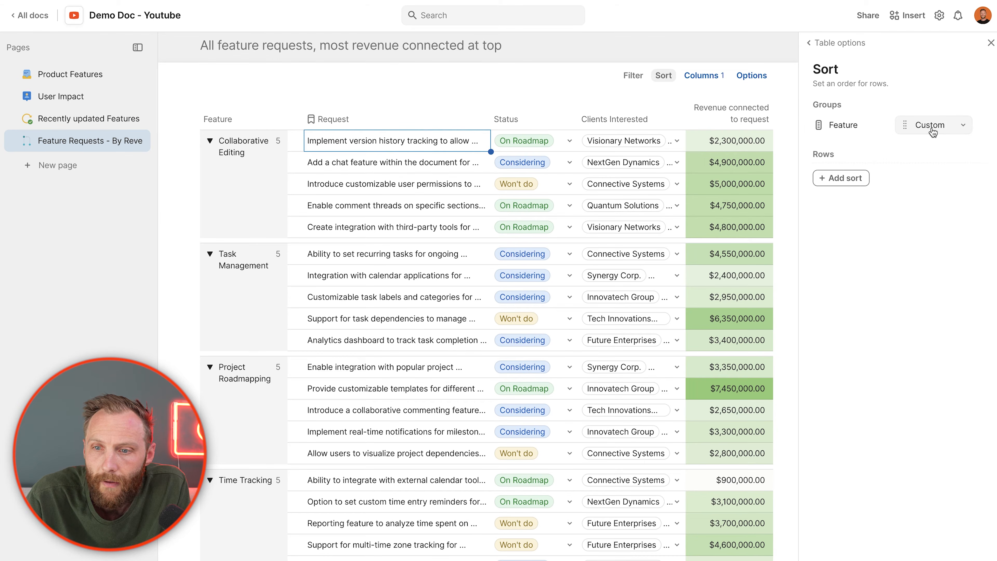
left_click(964, 128)
left_click(379, 161)
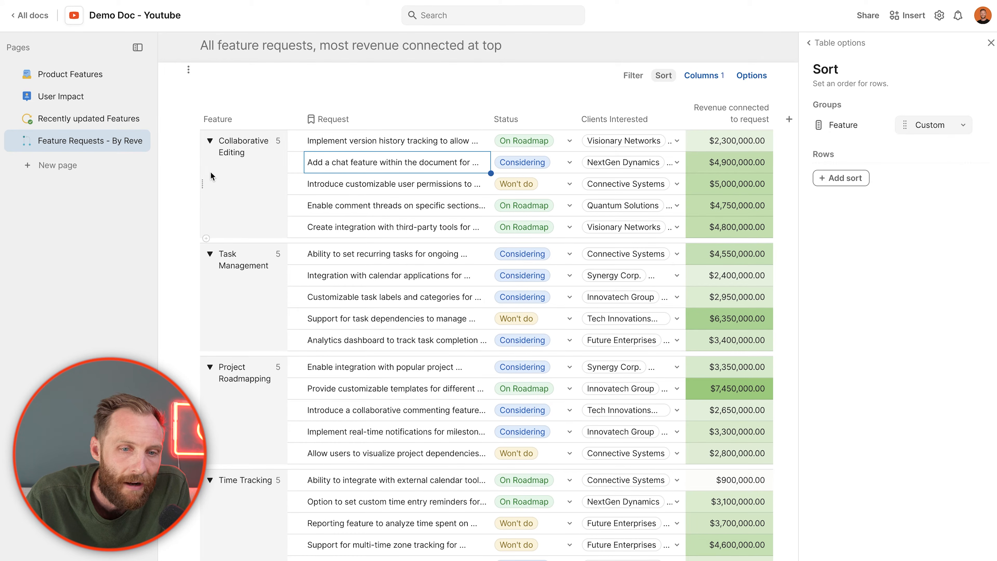
left_click_drag(203, 182, 231, 311)
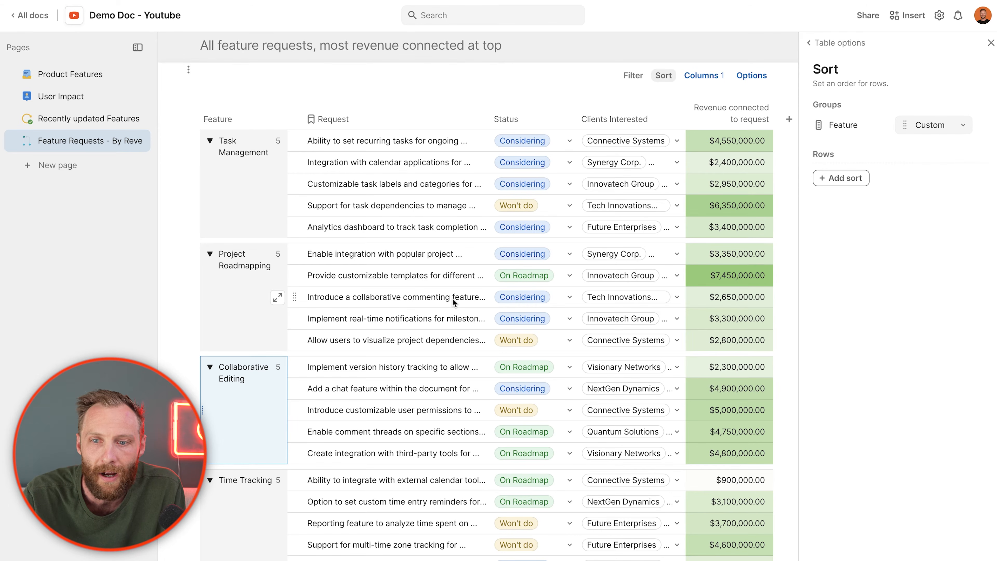
Return to the Product Features page, close the sort options and review the Priority and Estimated Effort columns
left_click(83, 87)
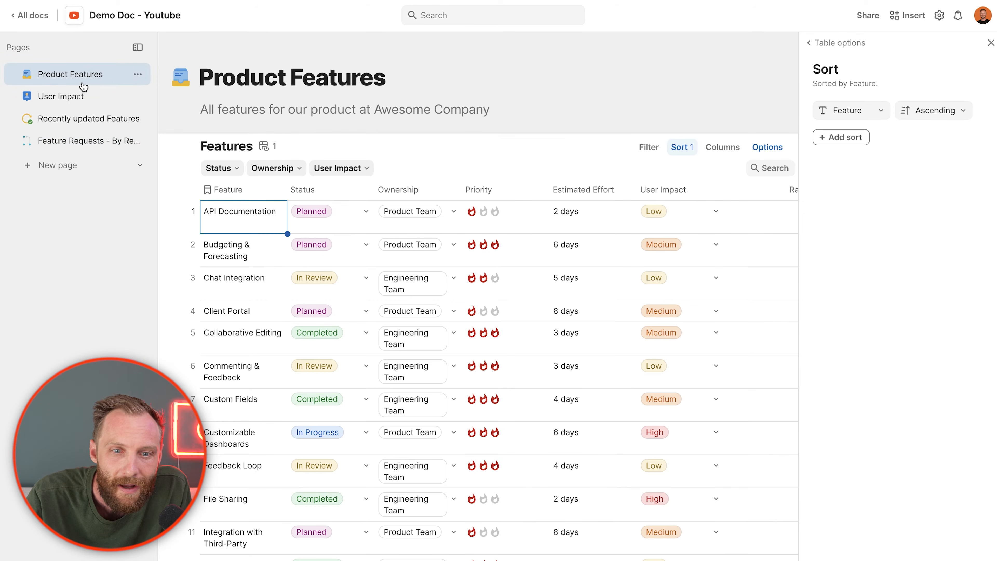
left_click(990, 44)
left_click(492, 191)
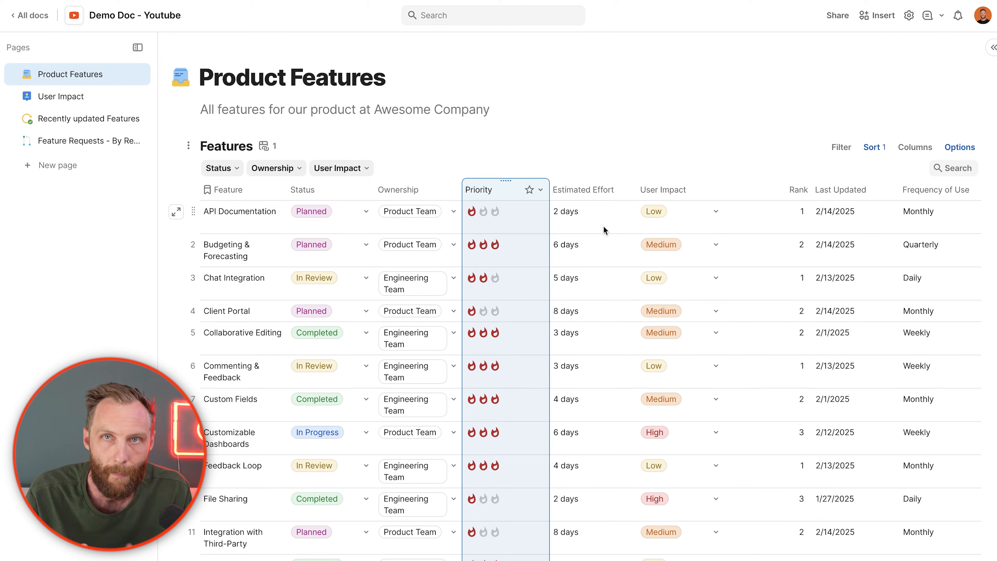
left_click(578, 190)
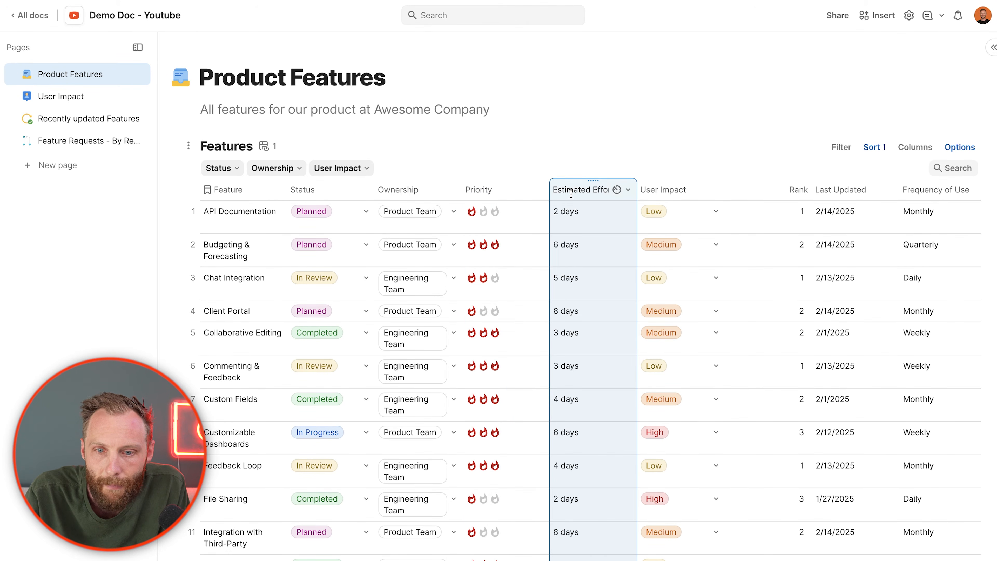
left_click(488, 191)
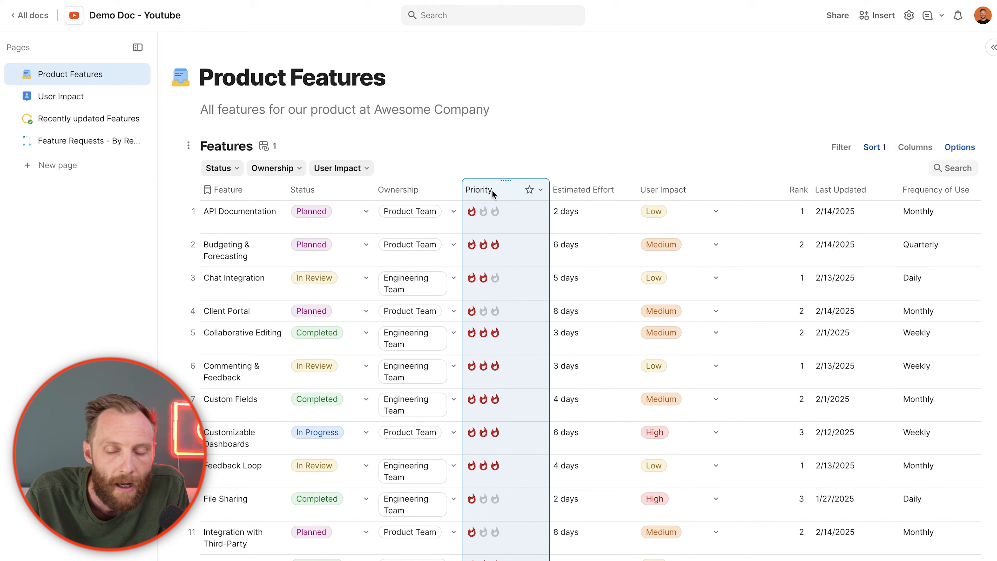
left_click(567, 188)
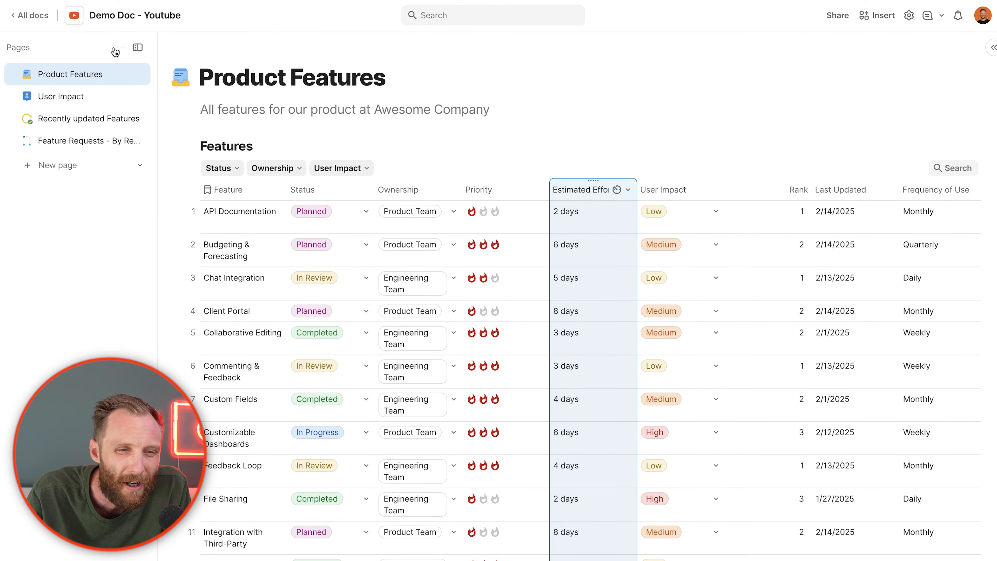
Insert a Select control on a new line above the Features table
left_click(286, 130)
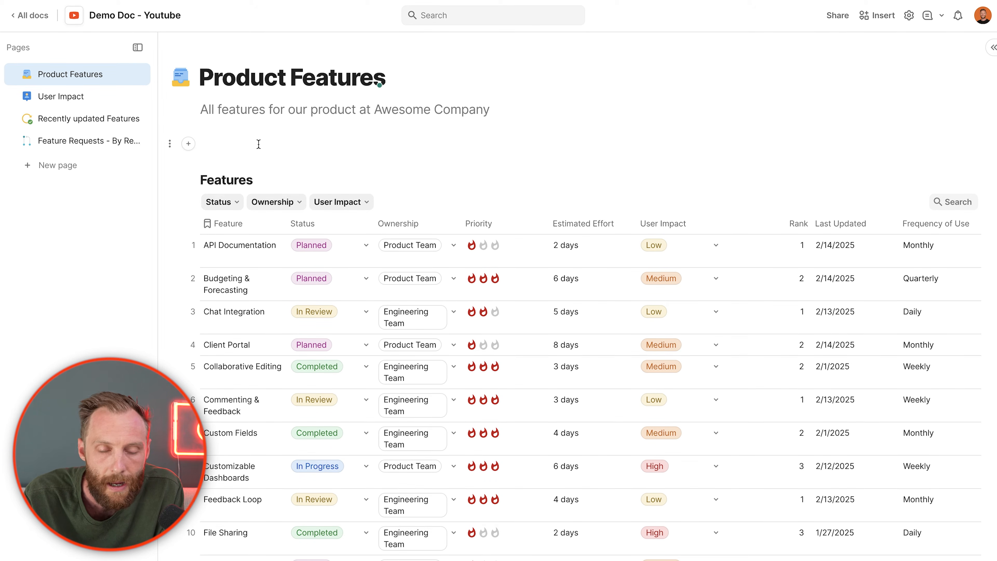
type("/sele")
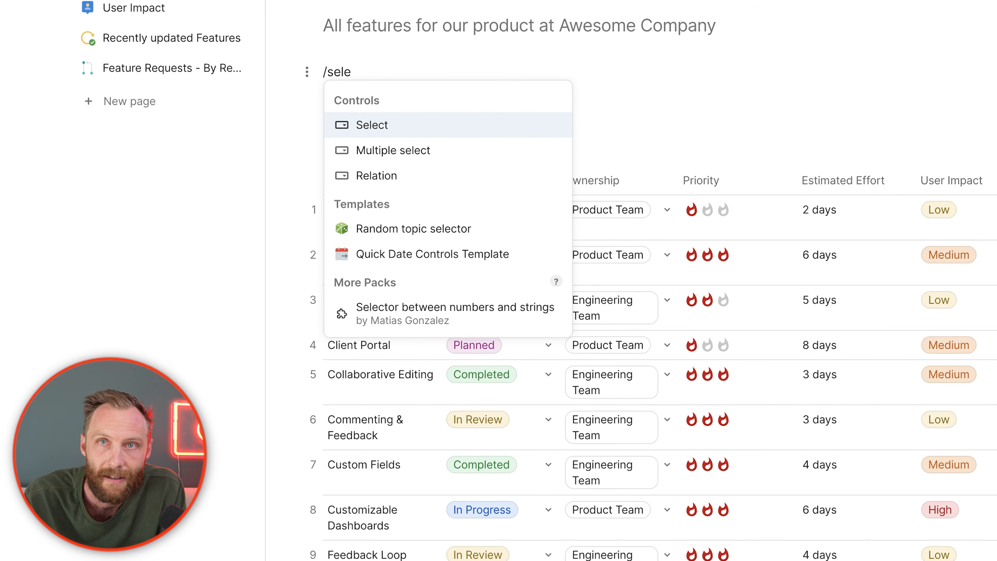
key("Return")
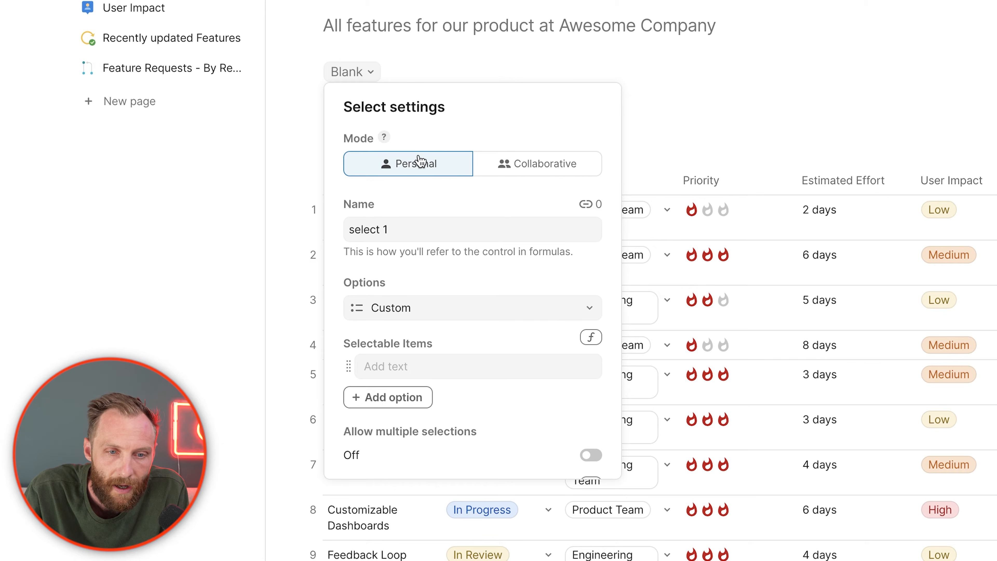
mouse_move(386, 142)
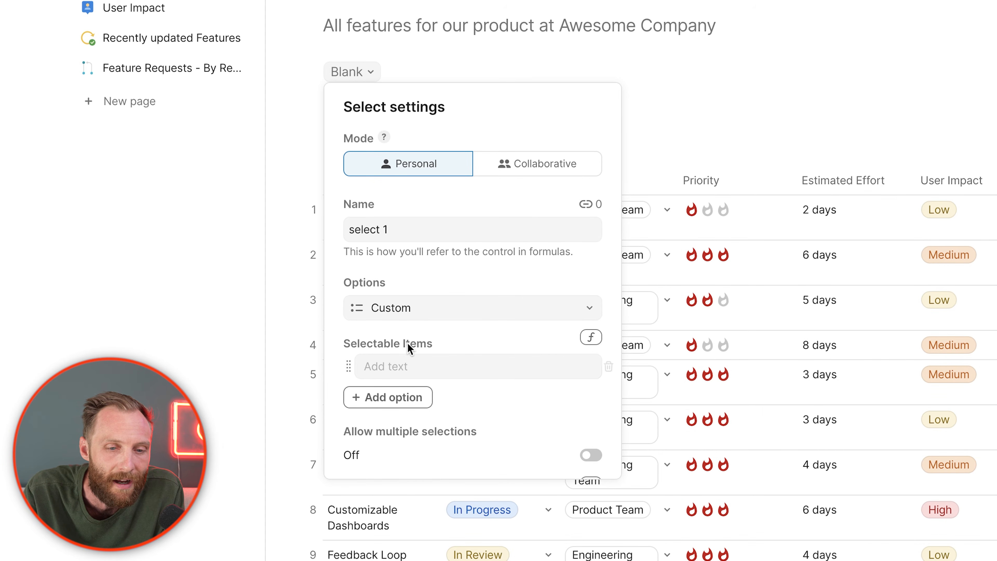
Add "Priority" and "Estimate Effort" as the Select control's custom selectable items
left_click(412, 366)
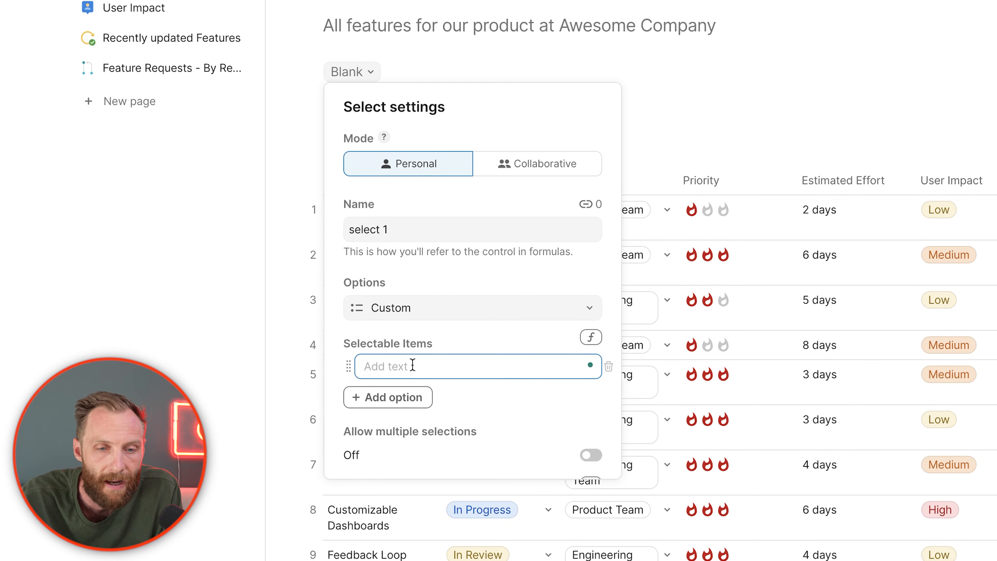
type("Pir")
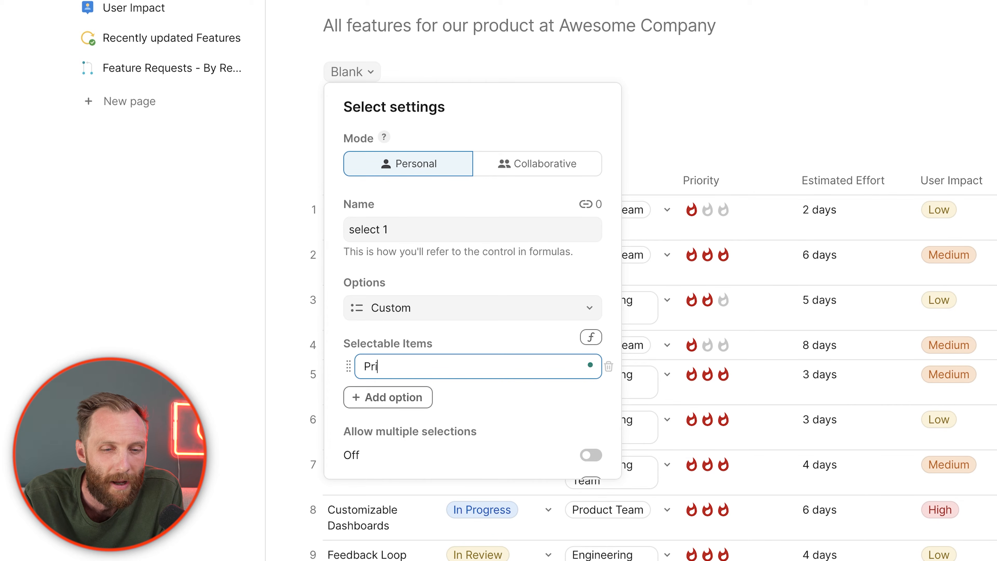
type("ority")
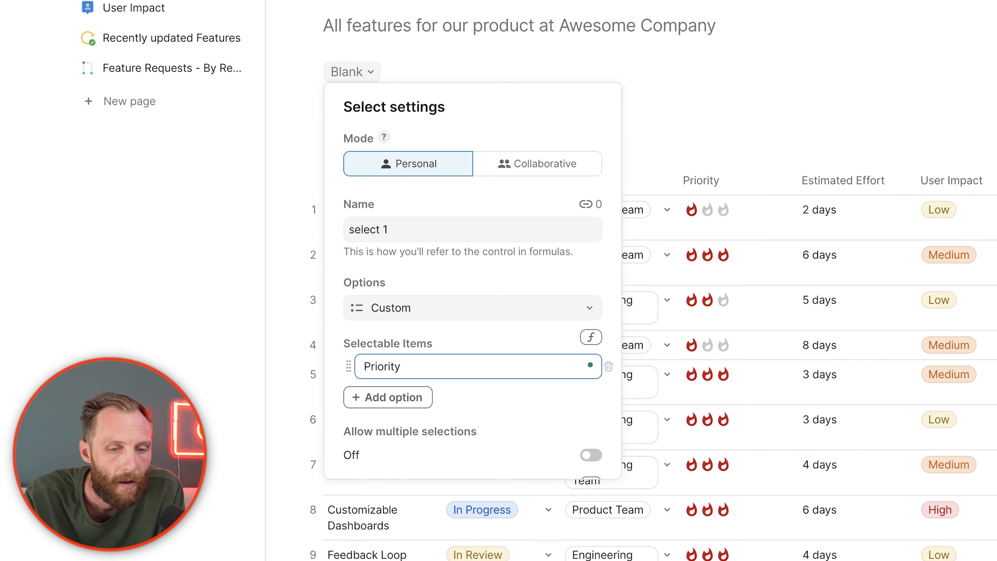
key("Return")
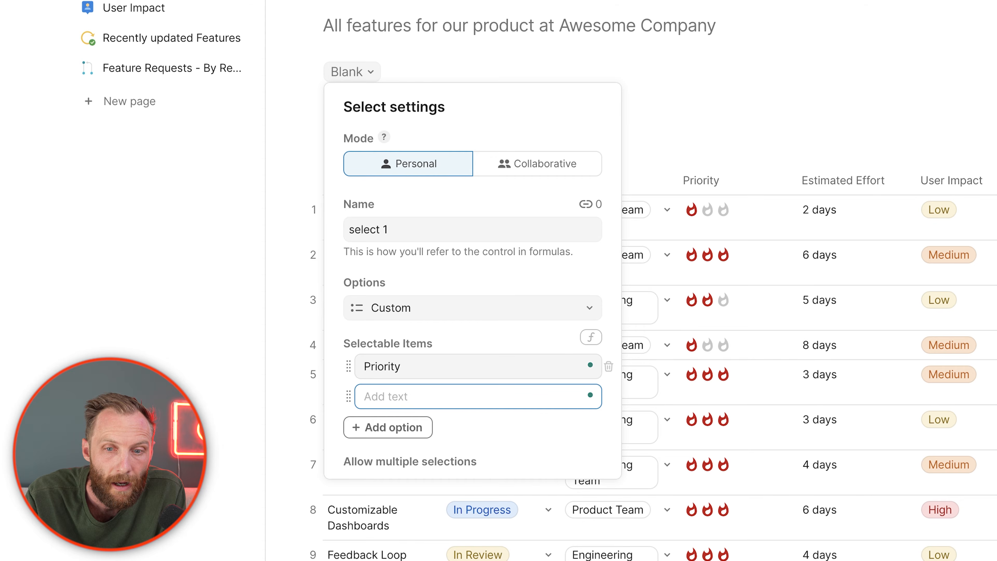
type("Estimate Effort")
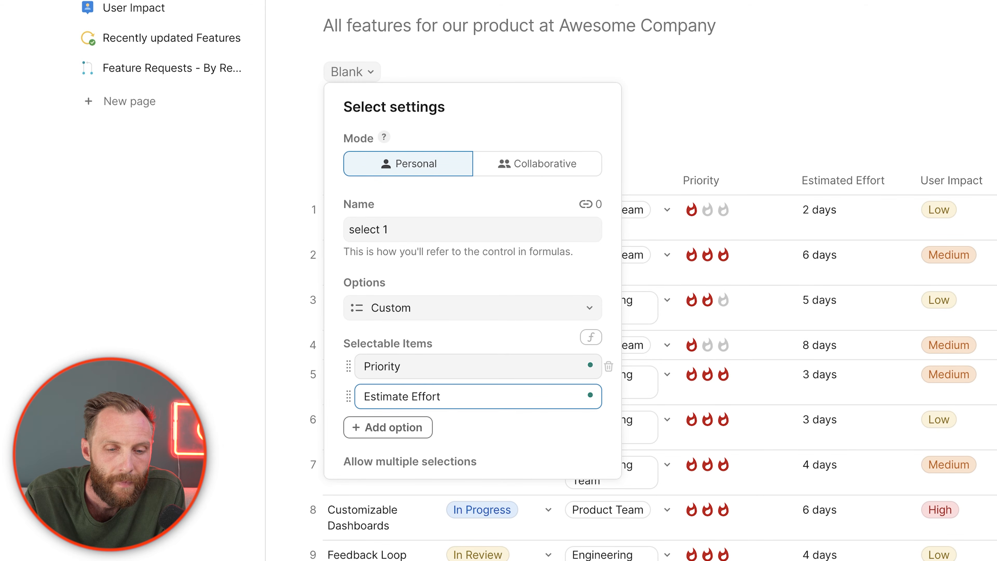
key("Return")
type("No sort")
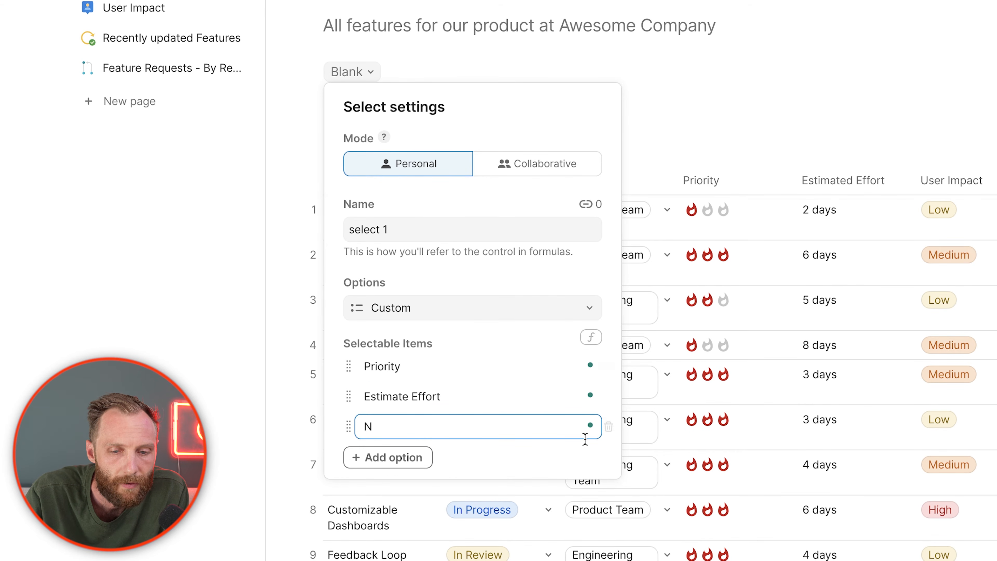
left_click(608, 427)
Correct the second selectable item to "Estimated Effort" and close the Select settings
left_click(407, 397)
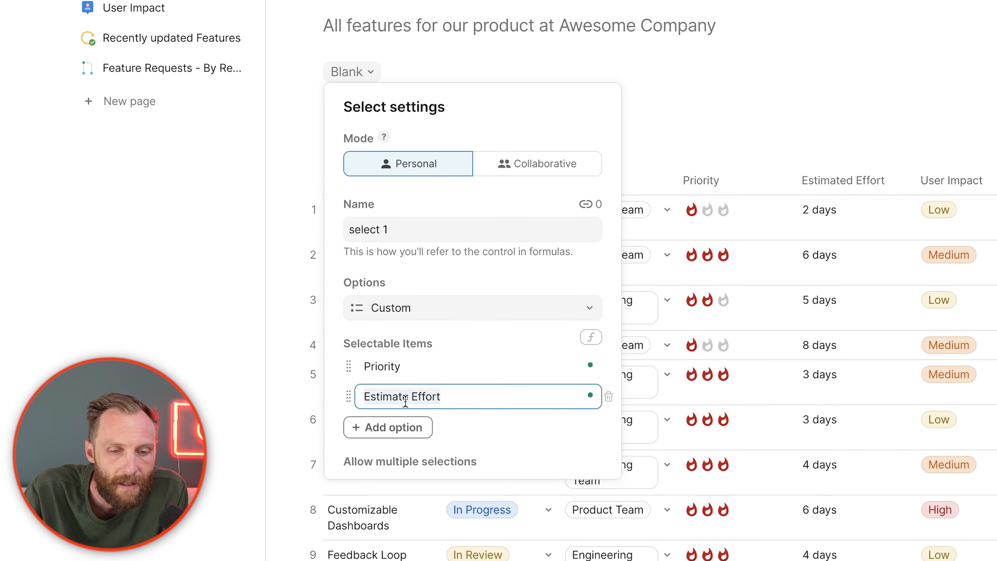
type("d")
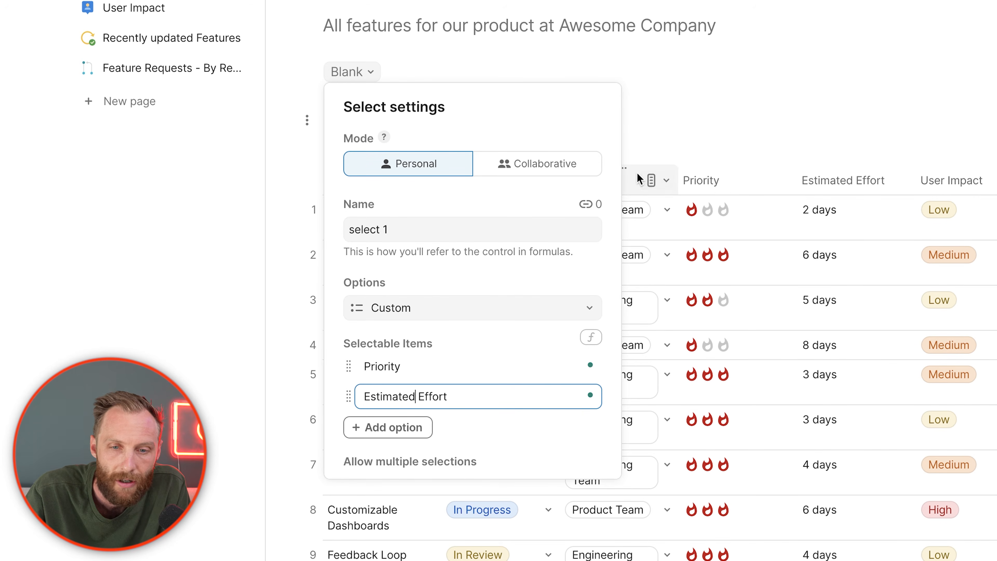
left_click(479, 395)
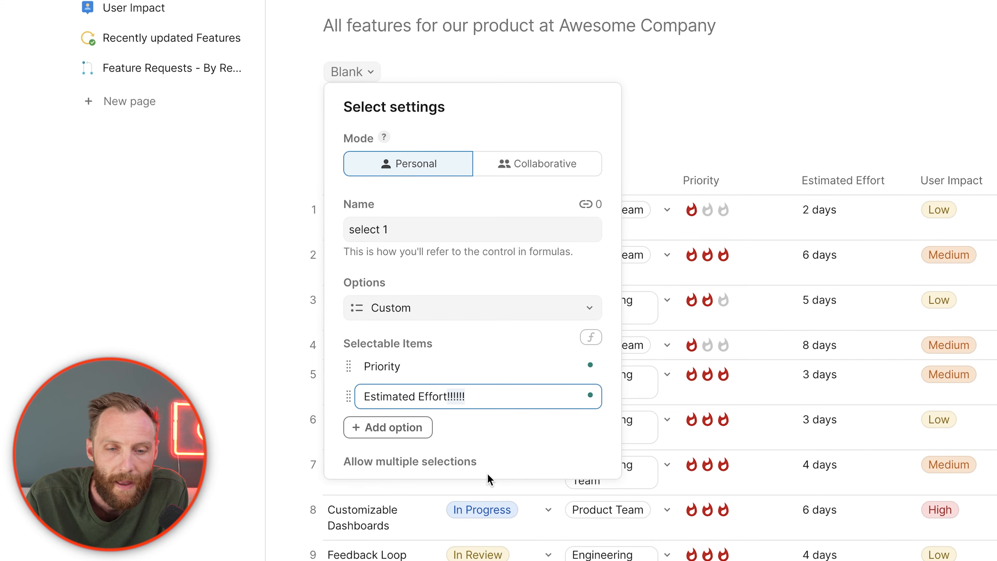
key("BackSpace")
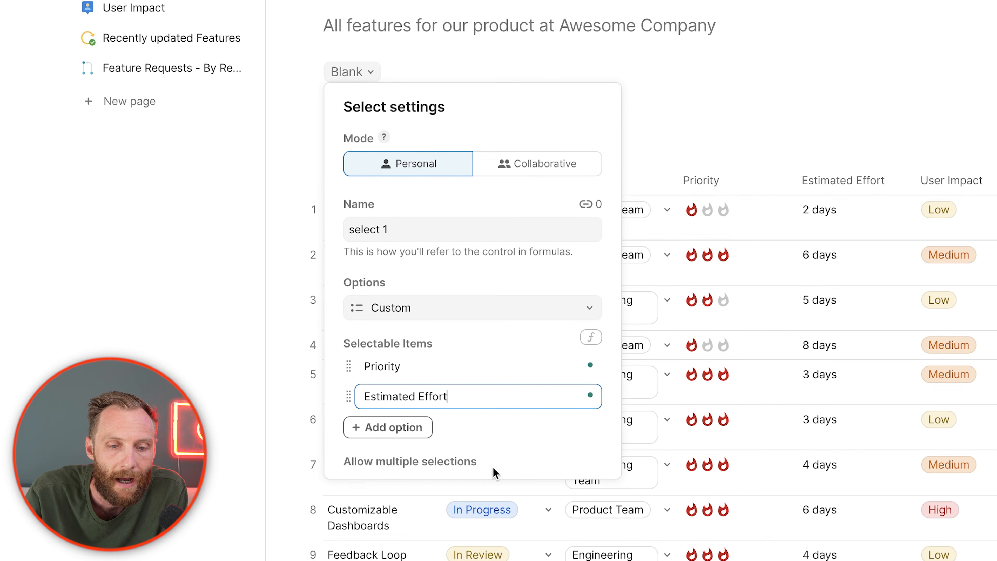
left_click(761, 76)
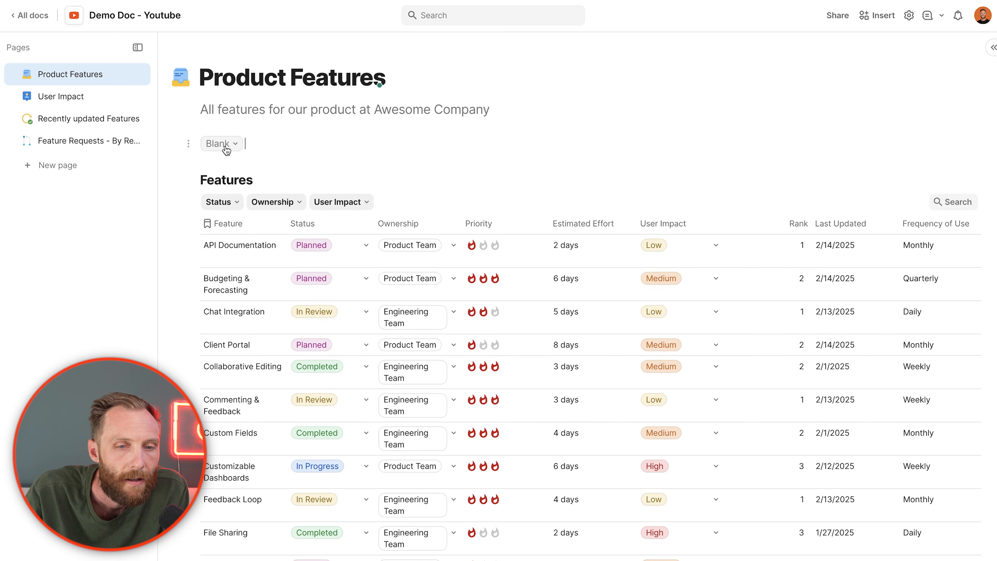
Choose Priority in the new Select control and label it with "Sort table:" in front
left_click(226, 149)
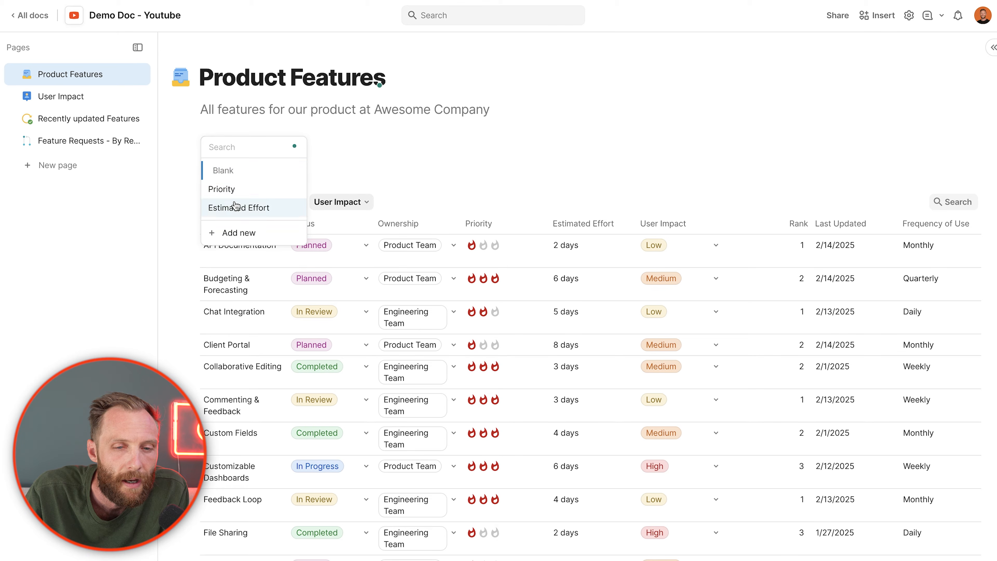
left_click(257, 196)
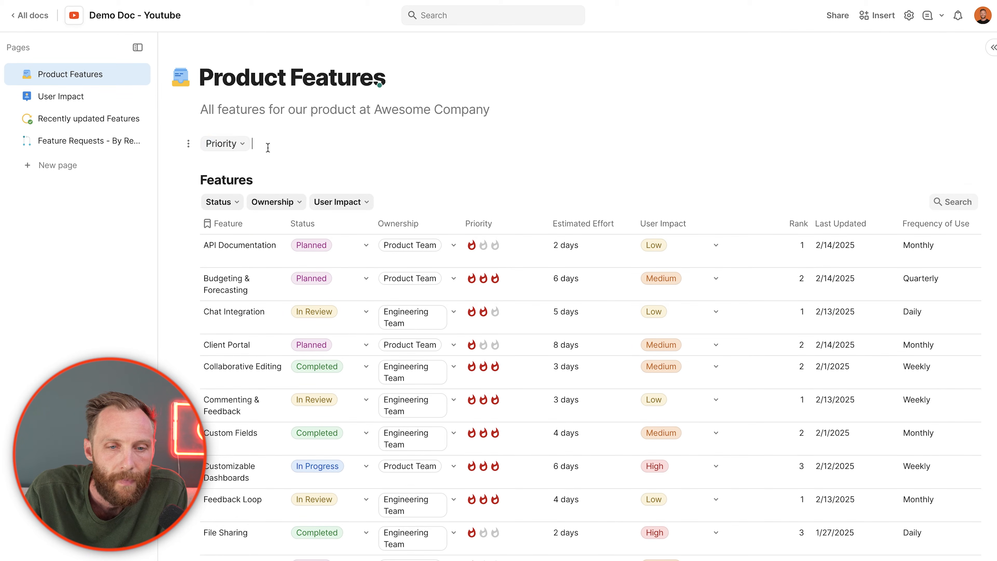
type("Sort table:")
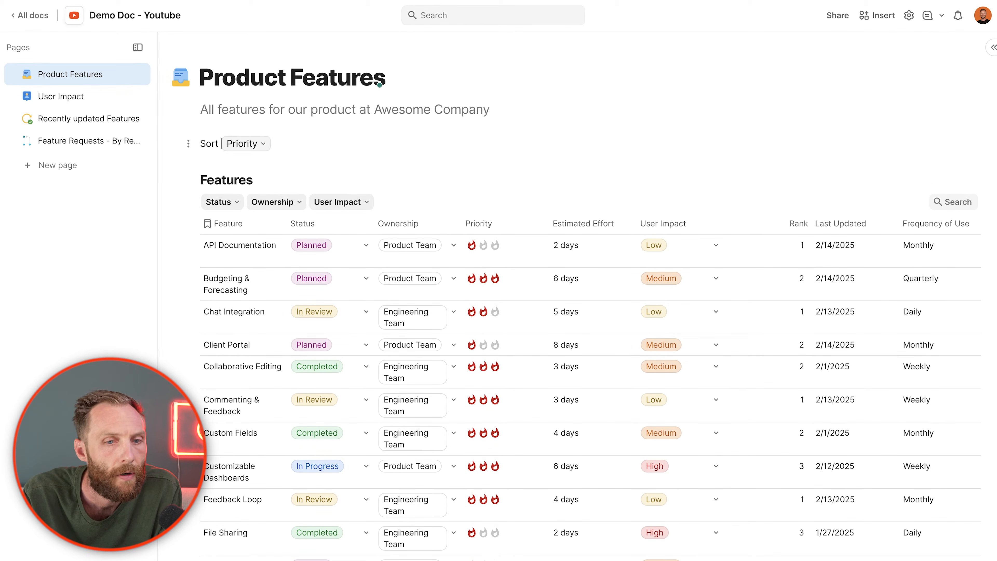
Turn the "Sort table:" line into a callout and replace its megaphone icon with the A-to-Z sort icon
left_click(188, 143)
mouse_move(178, 164)
left_click(272, 269)
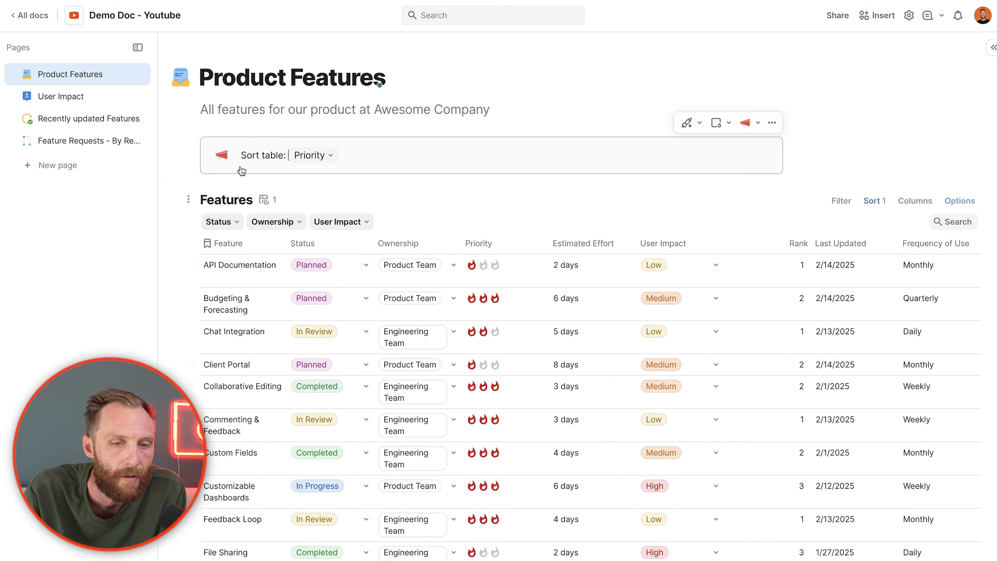
left_click(222, 155)
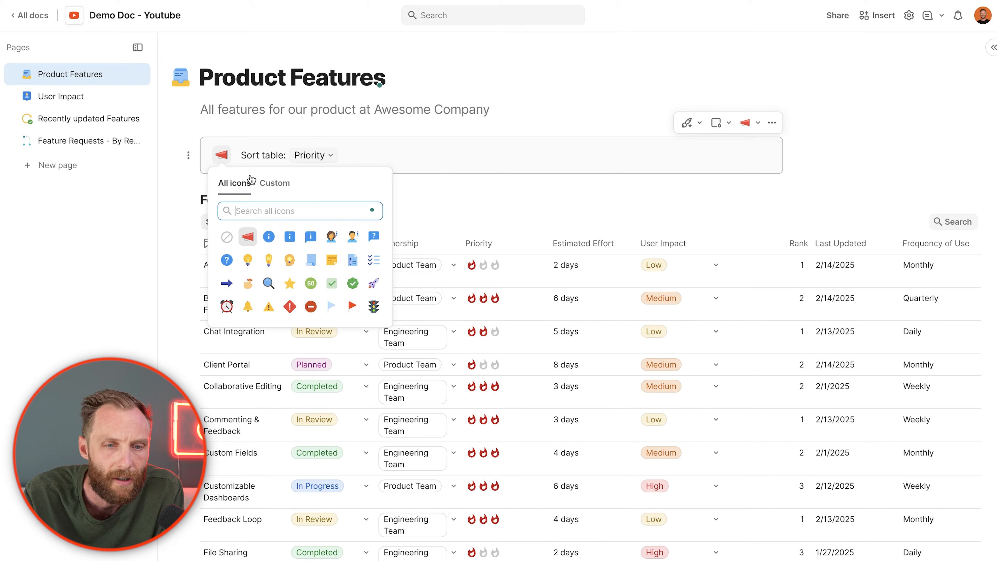
type("sort")
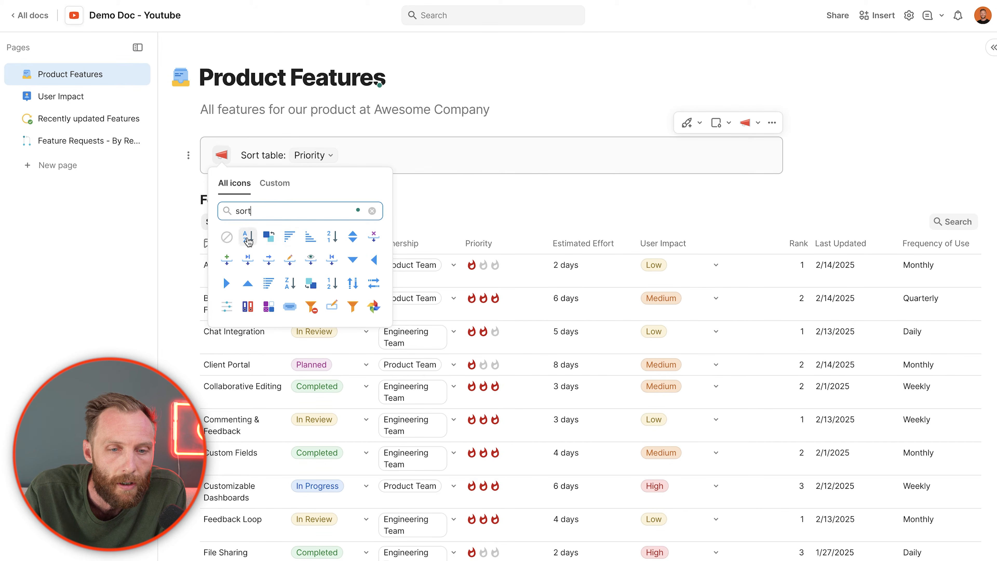
left_click(247, 238)
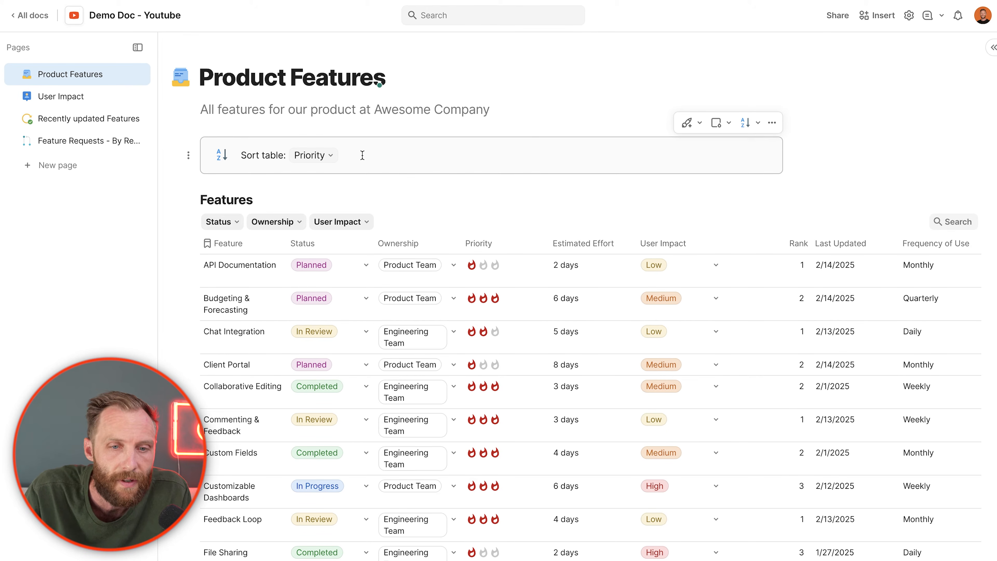
Switch the "Sort table:" control to Estimated Effort and back to Priority
left_click(329, 158)
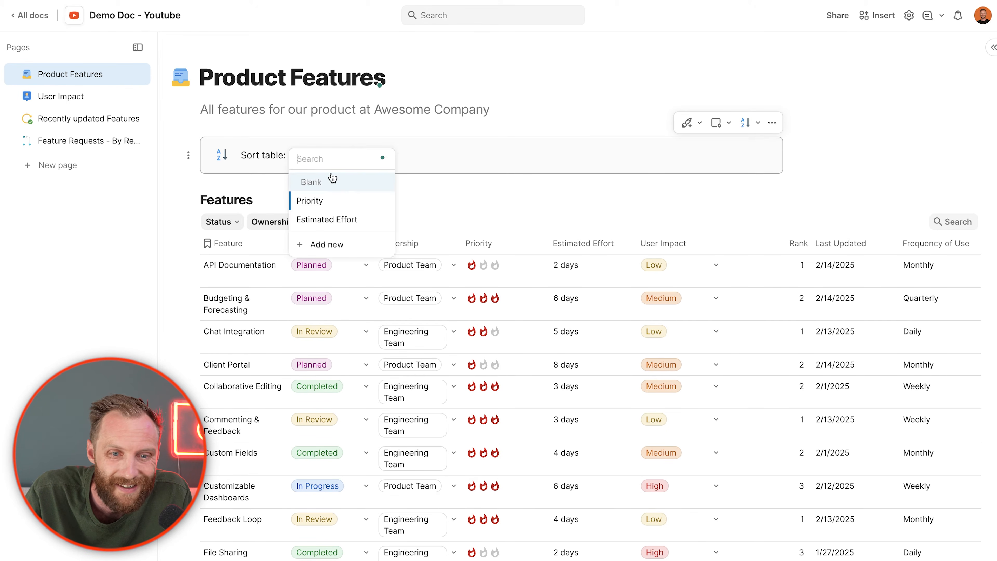
left_click(329, 219)
left_click(318, 155)
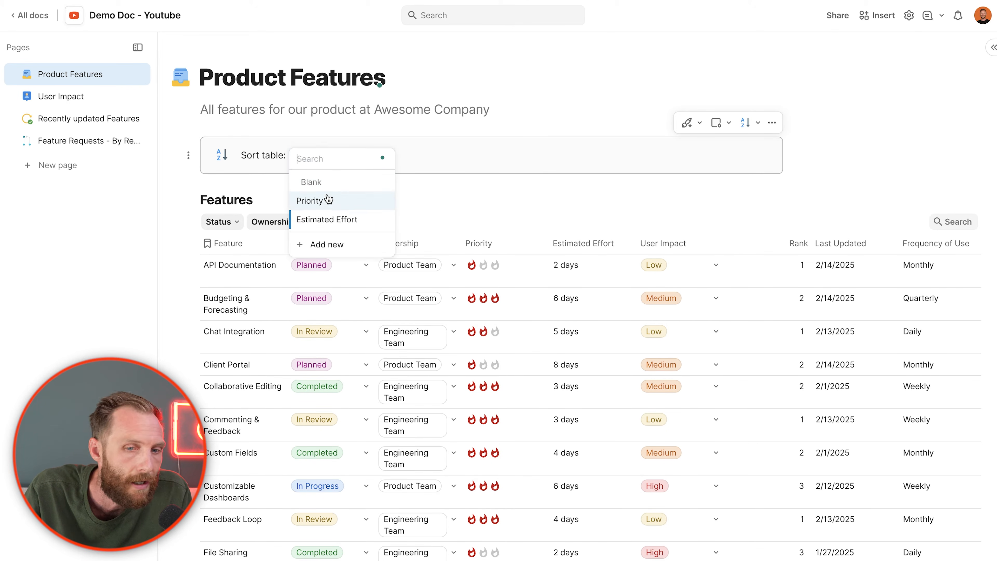
left_click(330, 199)
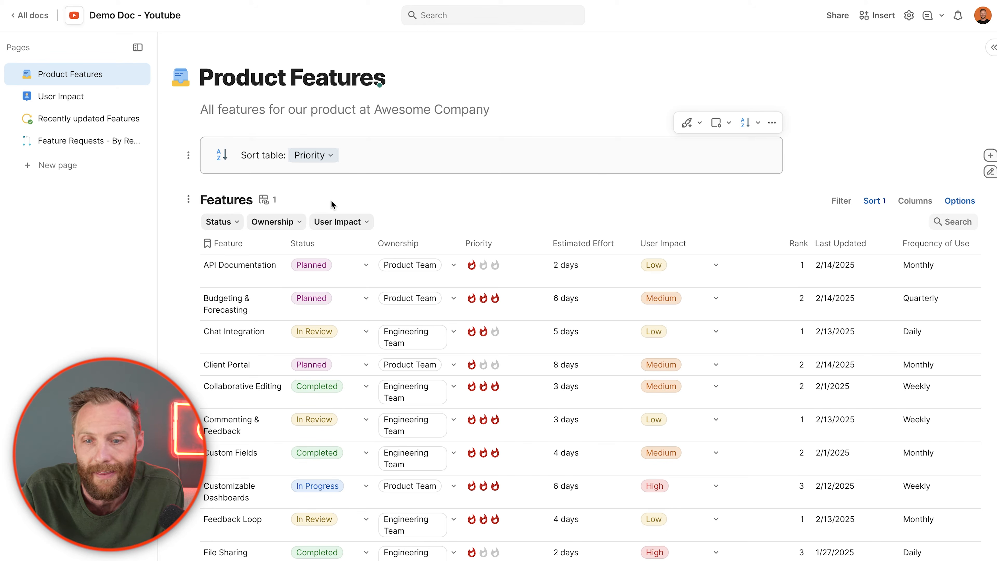
Hide the Rank column of the Features table
left_click(771, 245)
left_click(733, 244)
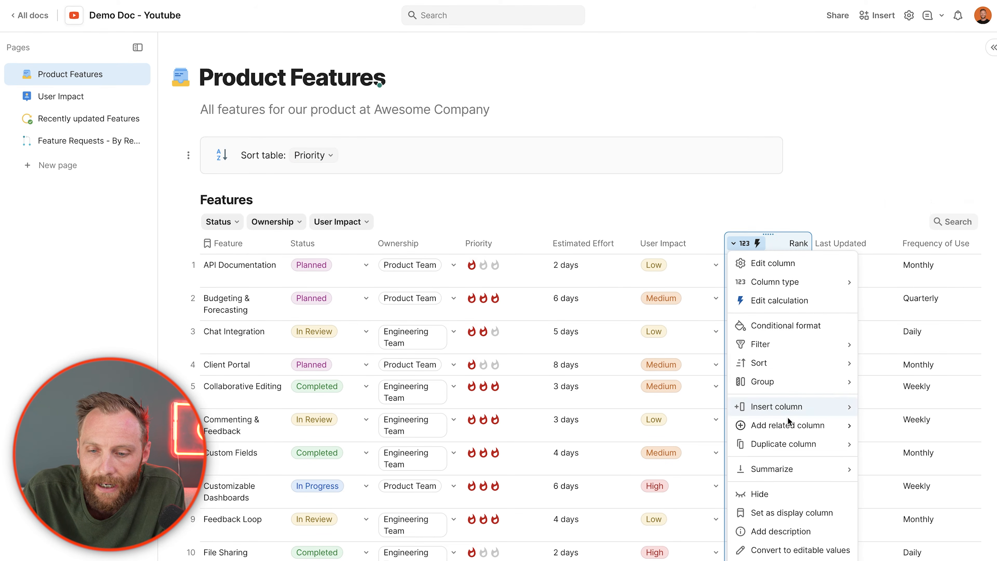
left_click(754, 495)
Insert a column after User Impact in the Features table and name it "Sort"
left_click(709, 244)
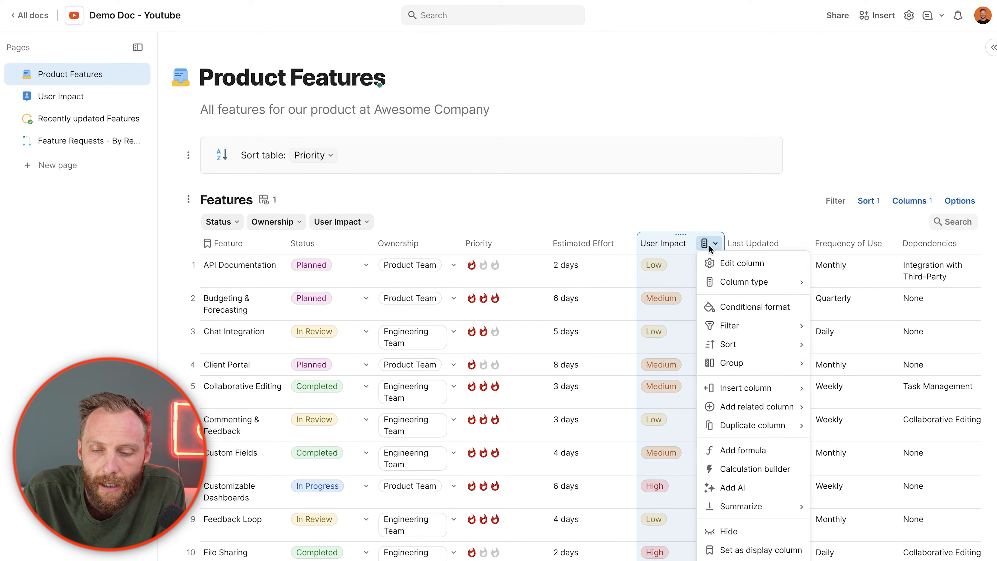
mouse_move(746, 350)
mouse_move(768, 388)
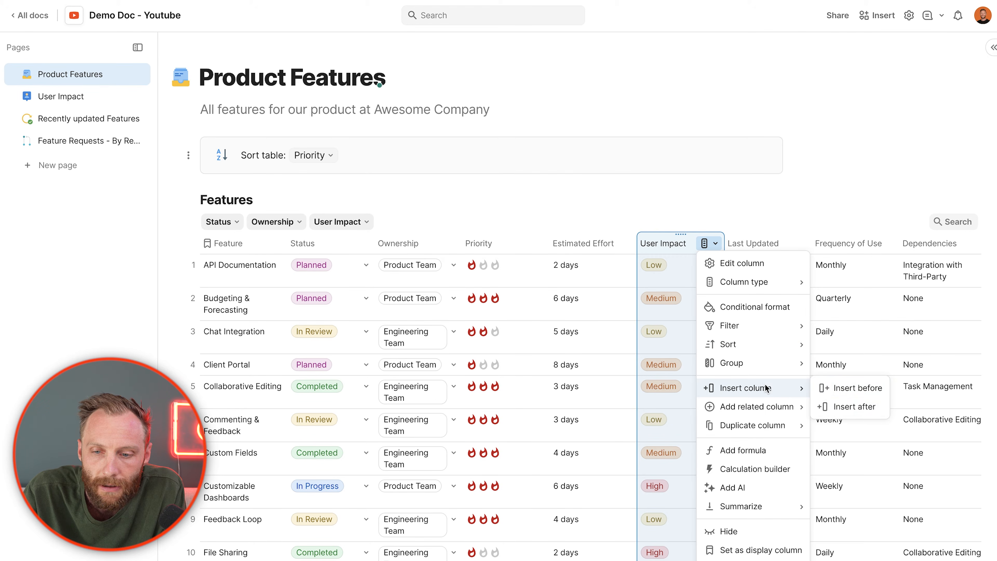
left_click(836, 409)
left_click(756, 244)
double_click(756, 244)
type("Sort")
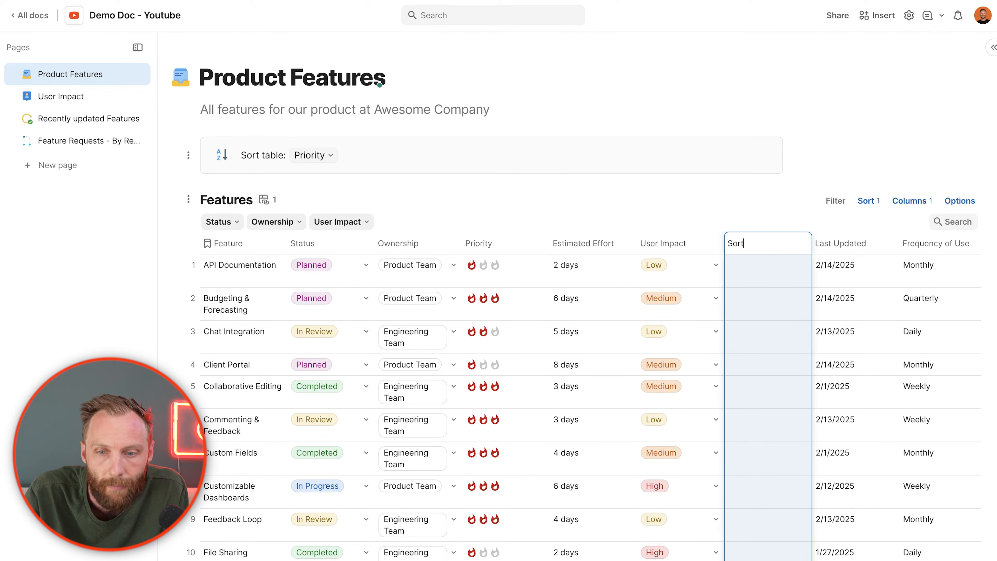
left_click(771, 259)
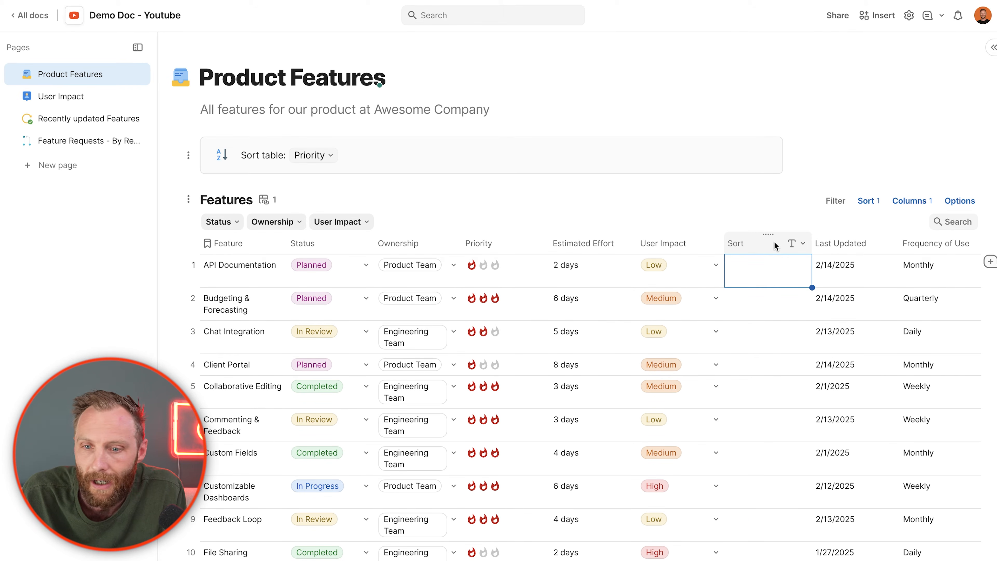
Start a SwitchIf column formula for the Sort column with the "select 1" control as its first argument
left_click(775, 269)
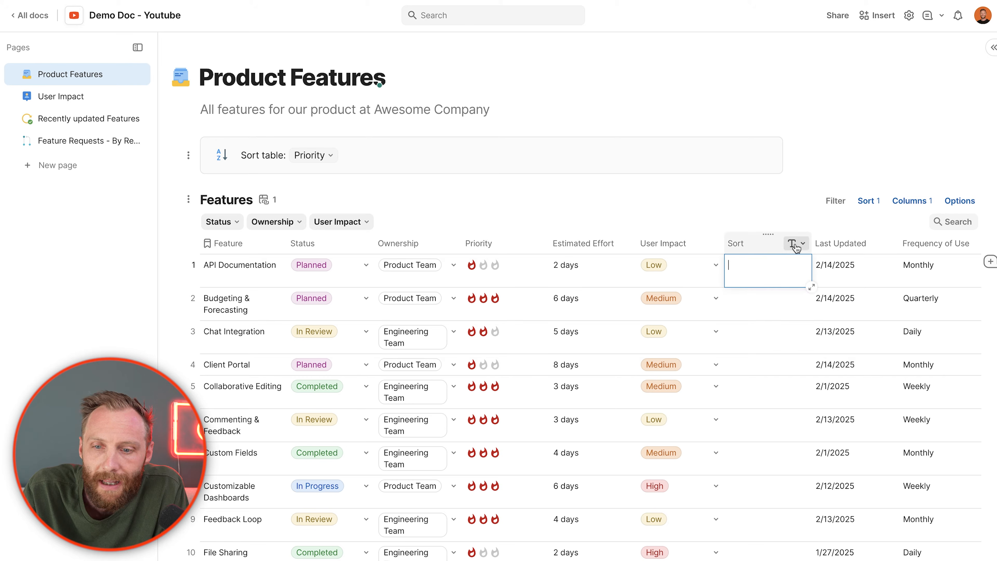
left_click(795, 246)
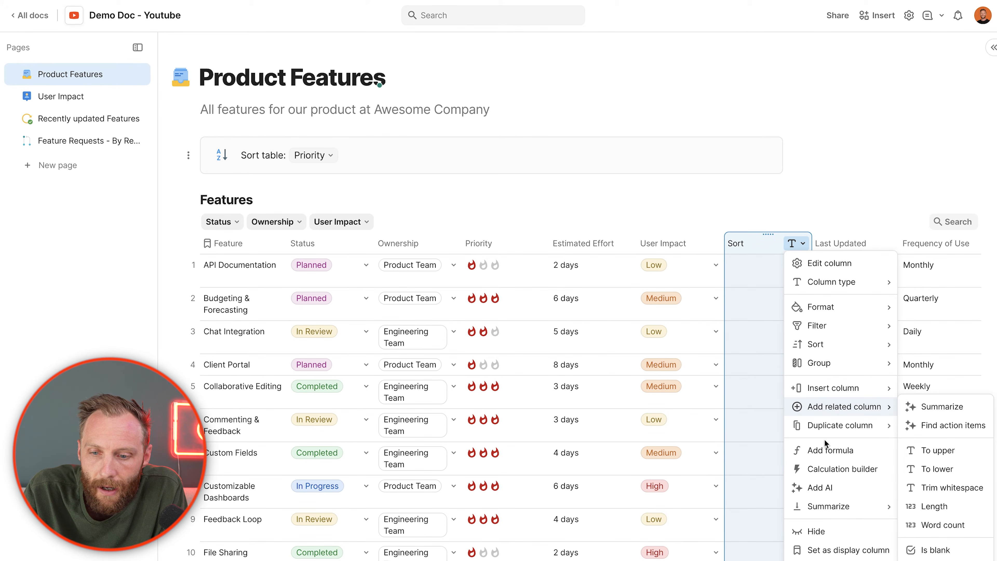
left_click(743, 261)
left_click(746, 247)
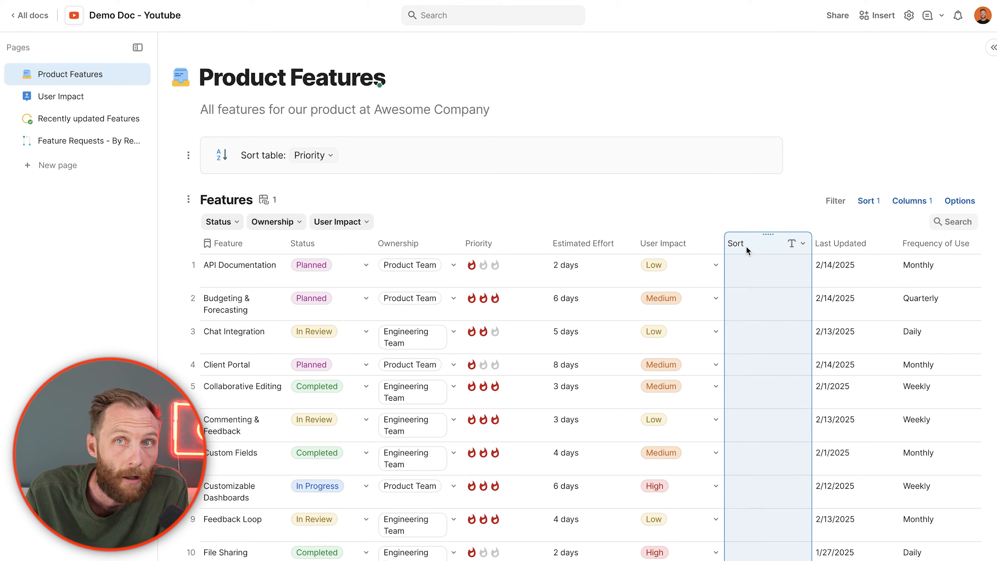
key("=")
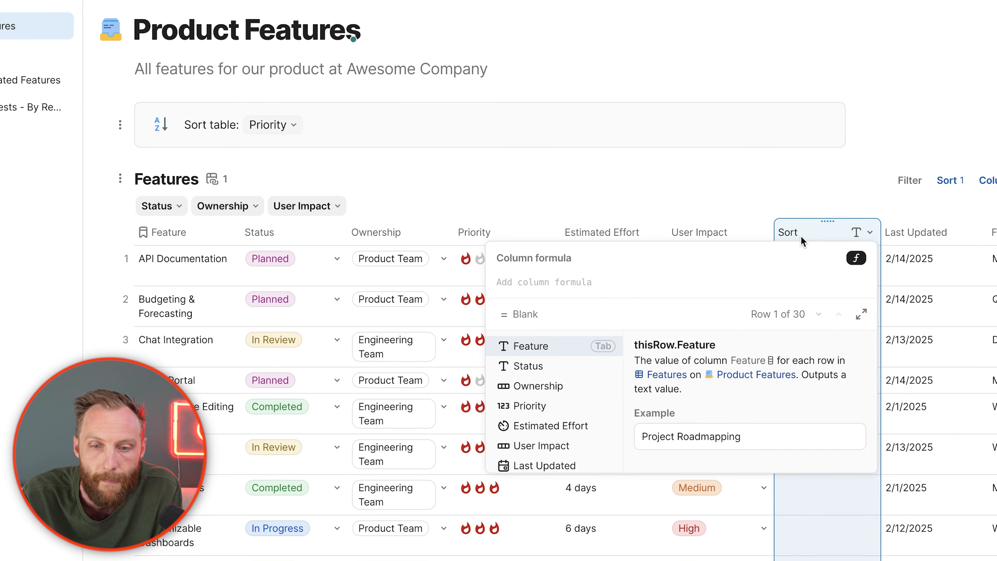
type("switchIf(,")
key("Down")
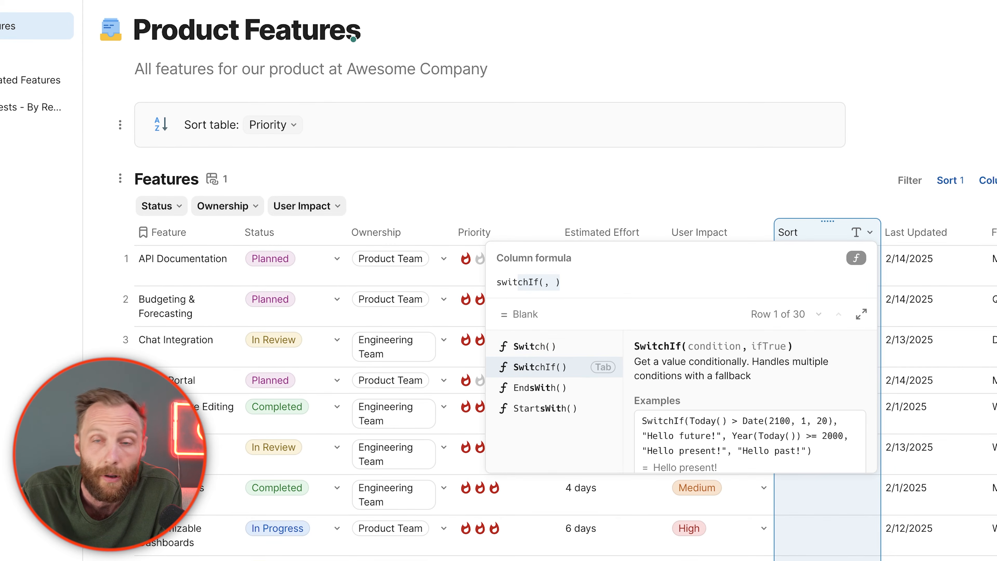
key("Tab")
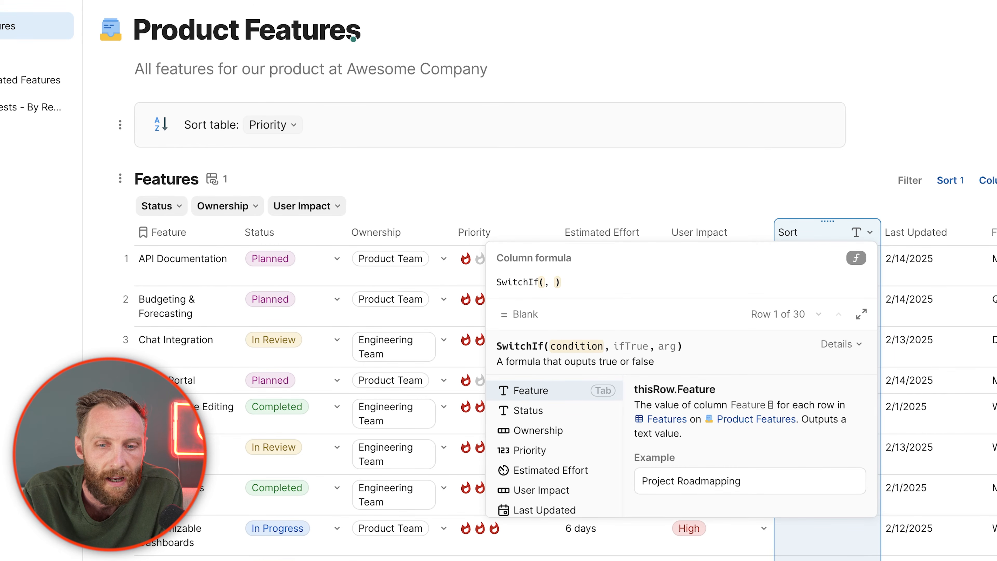
type("select 1")
key("Tab")
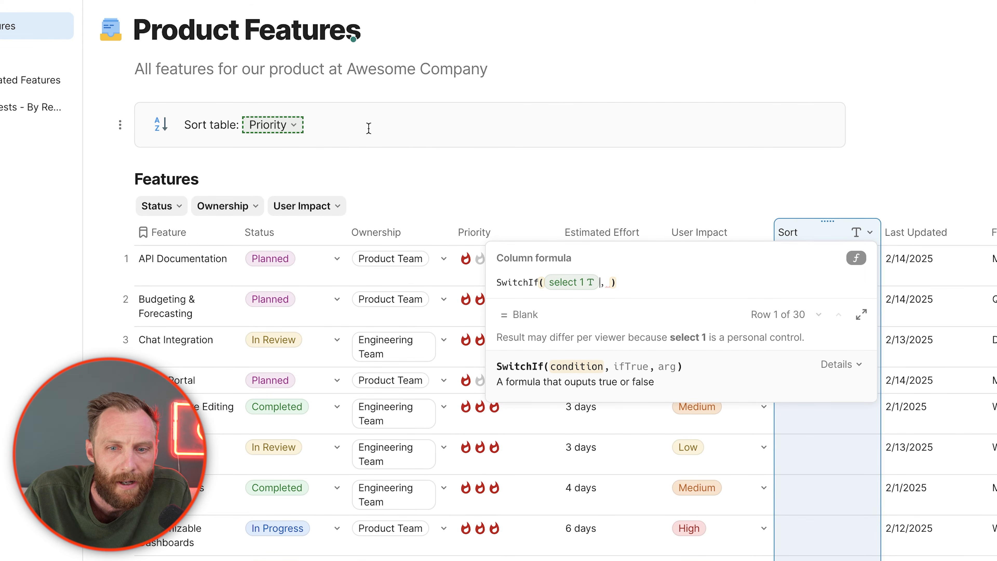
Rename the "Sort table:" select control to "select custom sort"
left_click(350, 129)
left_click(303, 125)
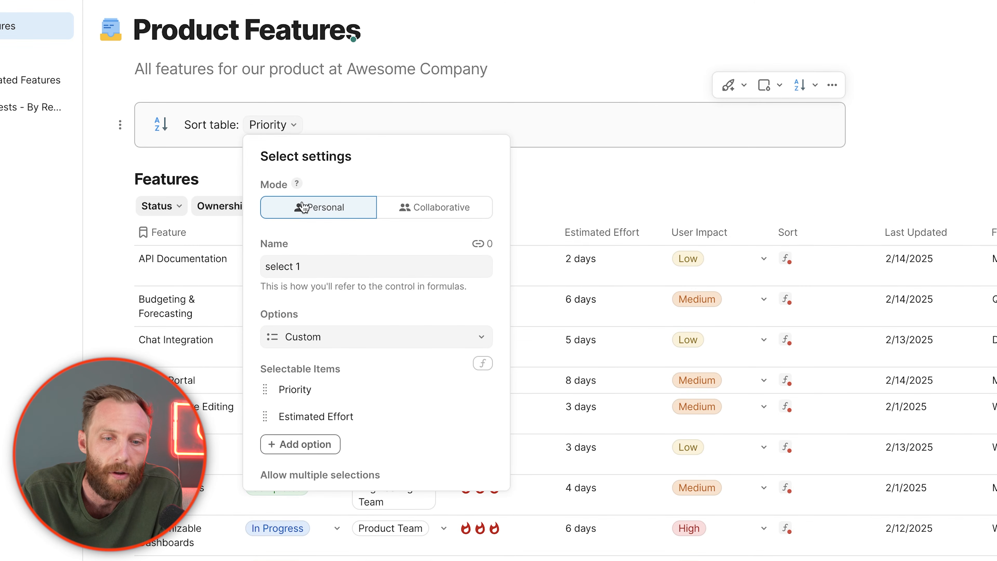
left_click(338, 261)
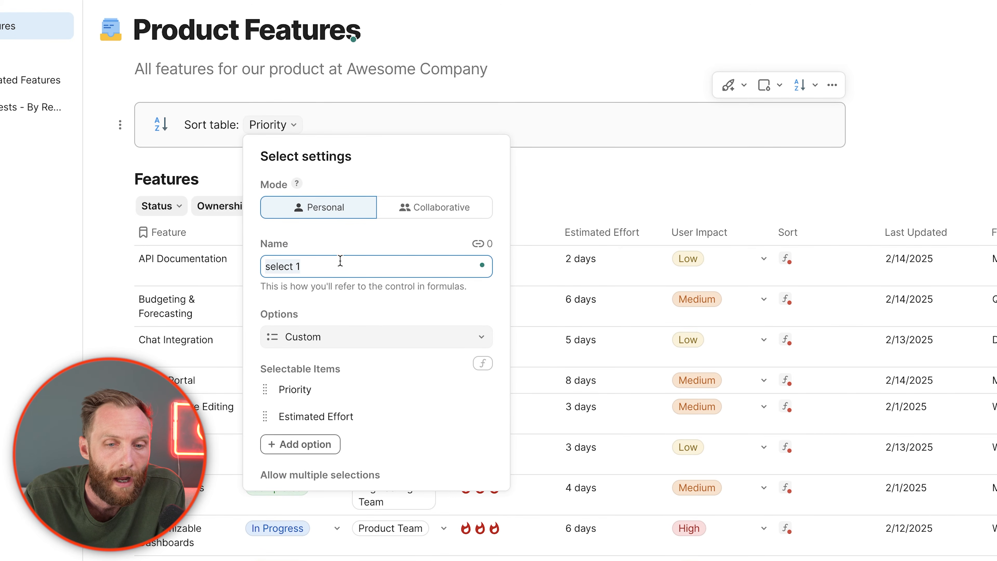
type("seled")
type("t")
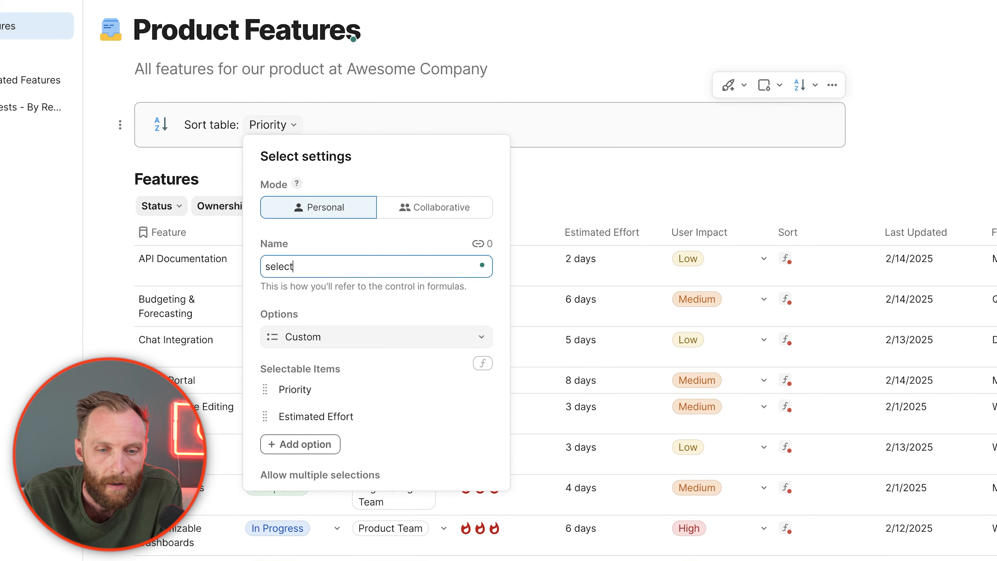
type(" custom sort")
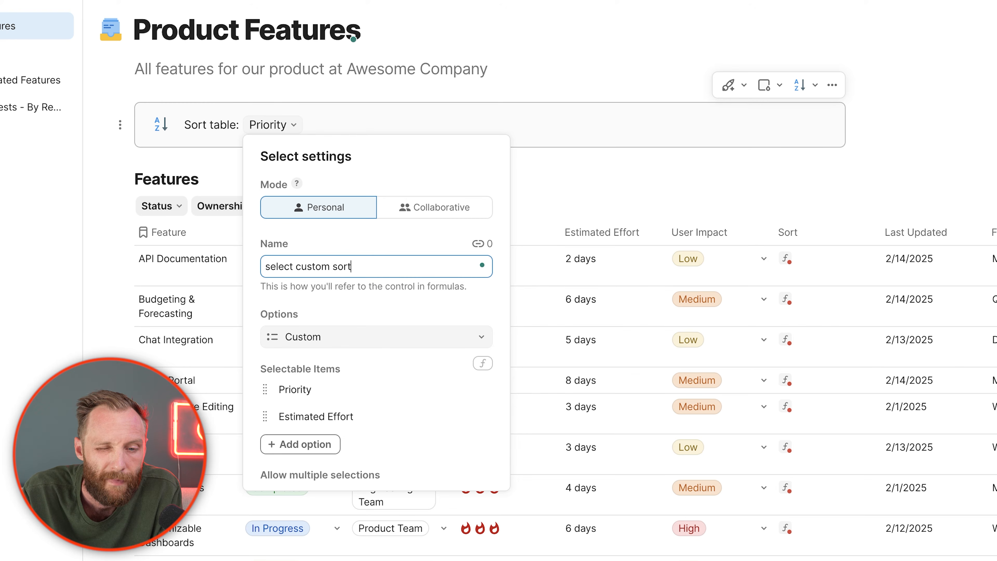
left_click(575, 120)
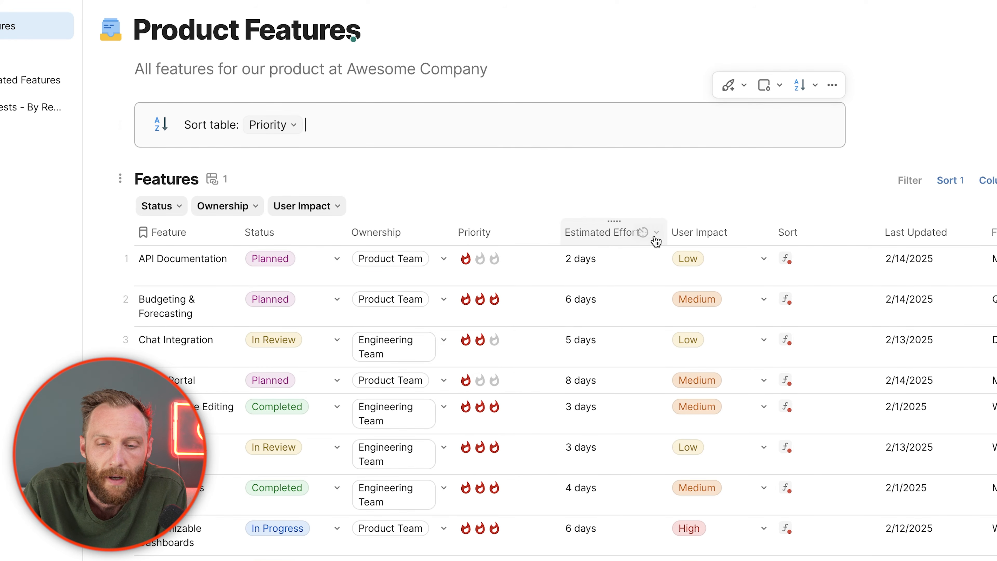
Complete the Sort formula's first condition so that select custom sort = Priority returns the row's Priority
left_click(817, 231)
left_click(840, 233)
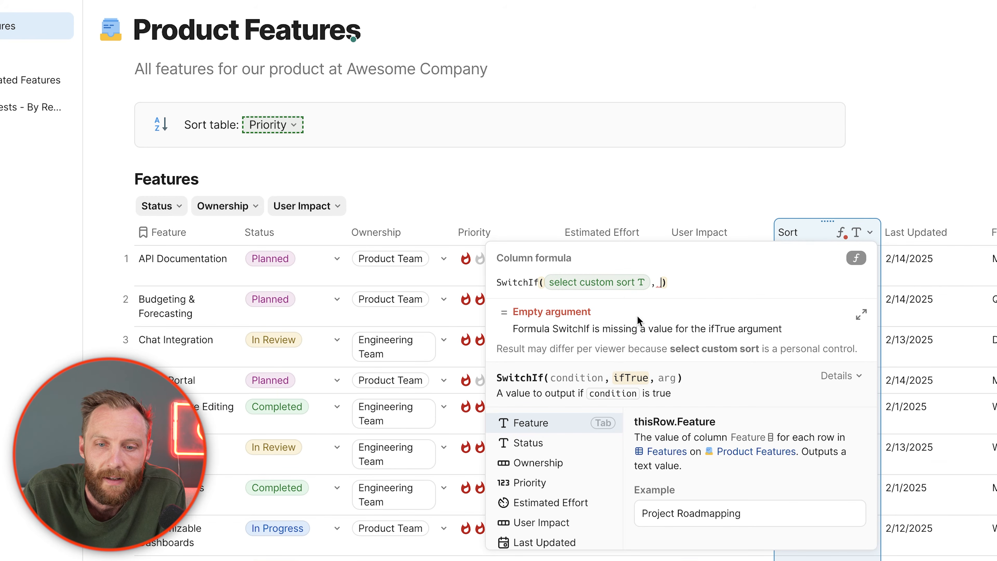
left_click(651, 284)
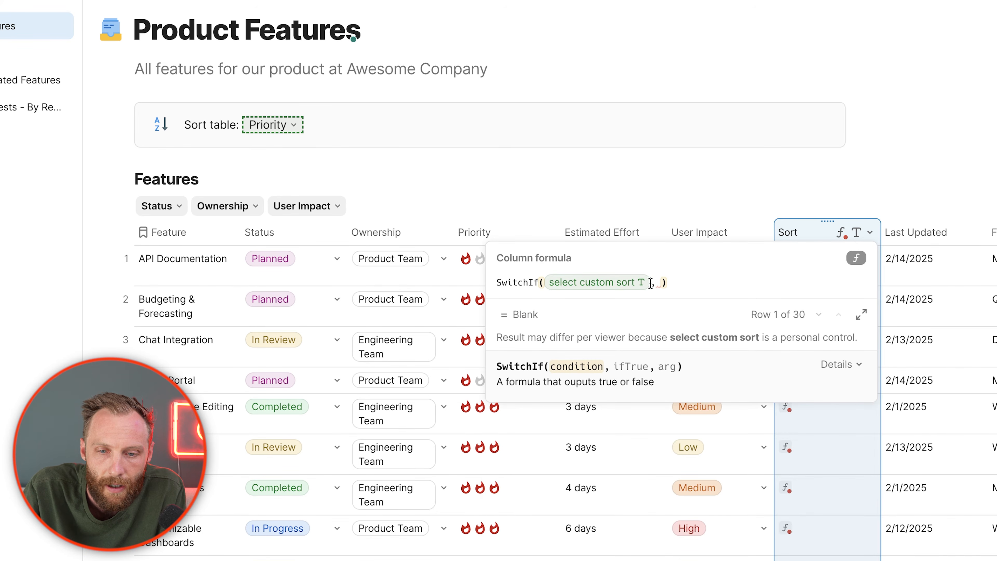
left_click(658, 285)
key("Left")
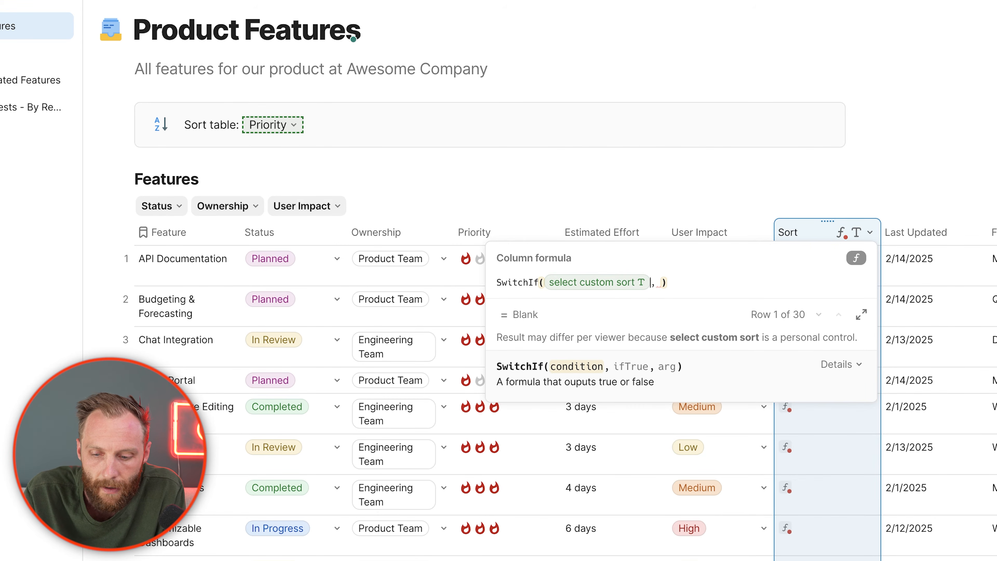
type("=Priority")
key("Tab")
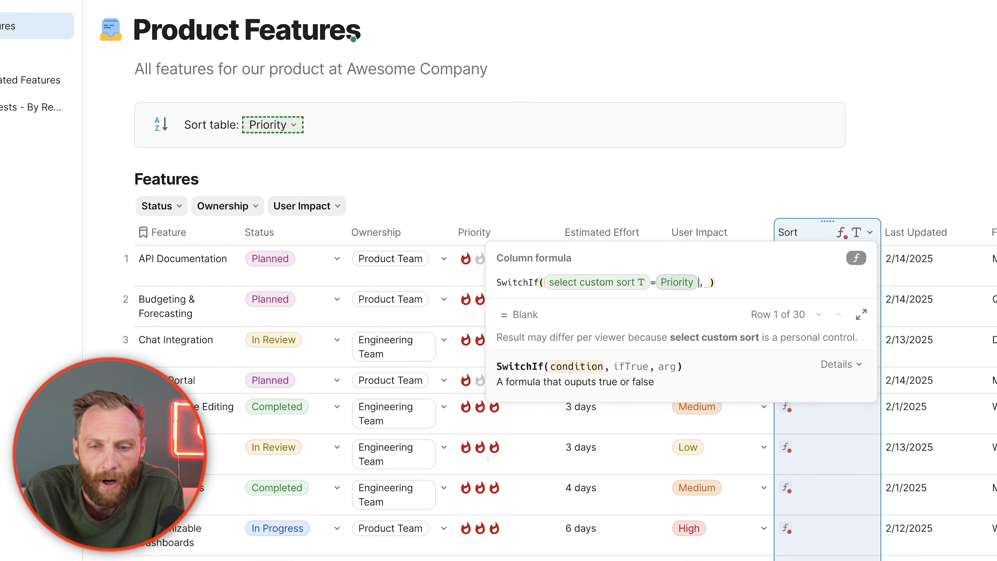
key("Right")
type("priority")
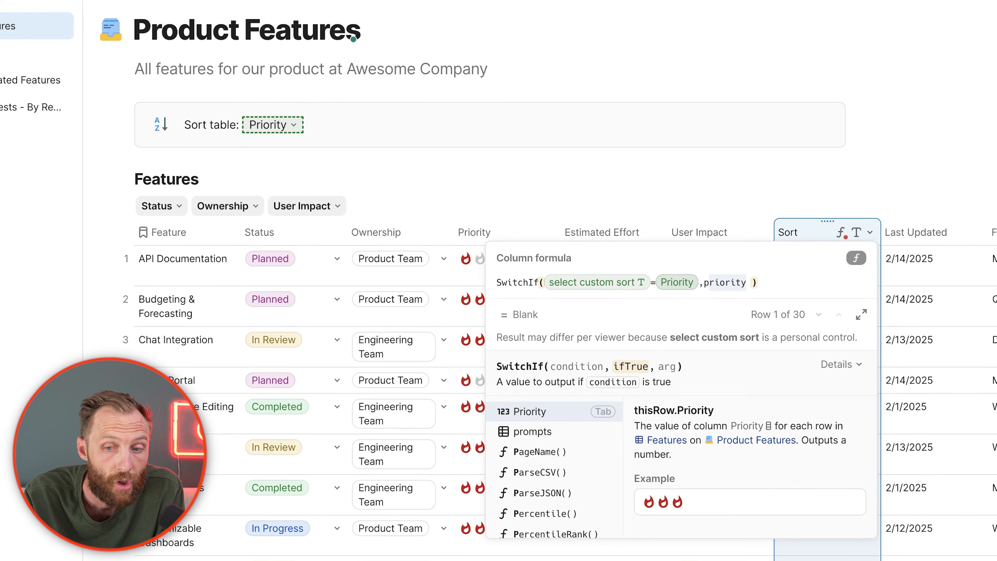
key("Tab")
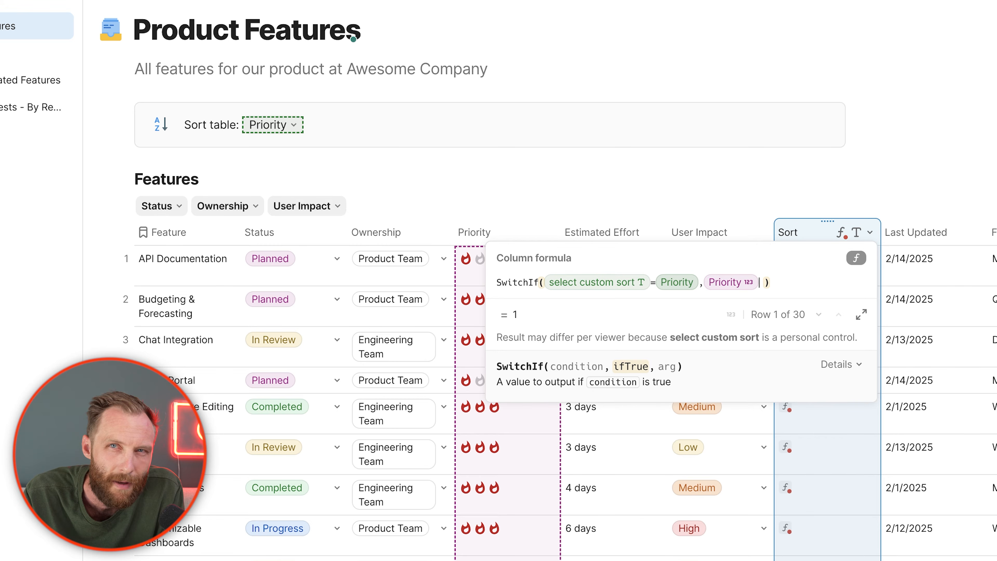
Add a second condition to the Sort formula so that select custom sort = Estimated Effort returns the row's Estimated Effort, and save it
type(",")
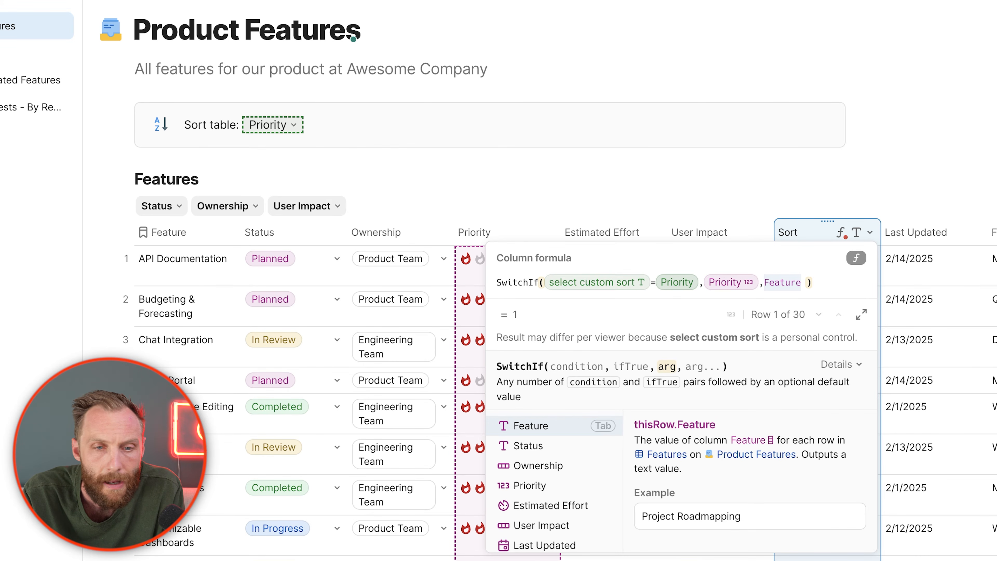
type("select custom sort")
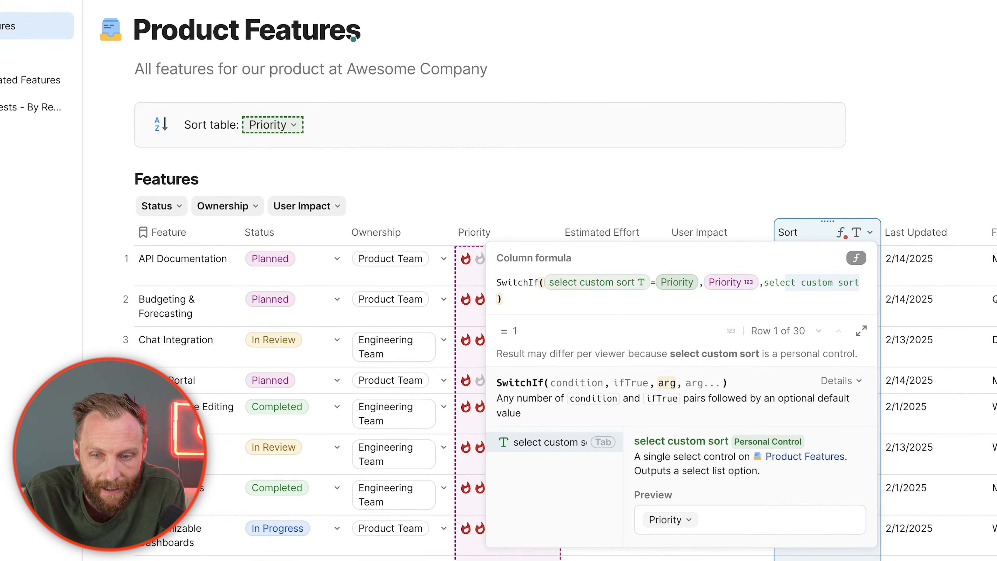
key("Tab")
type("=")
key("Down")
key("Tab")
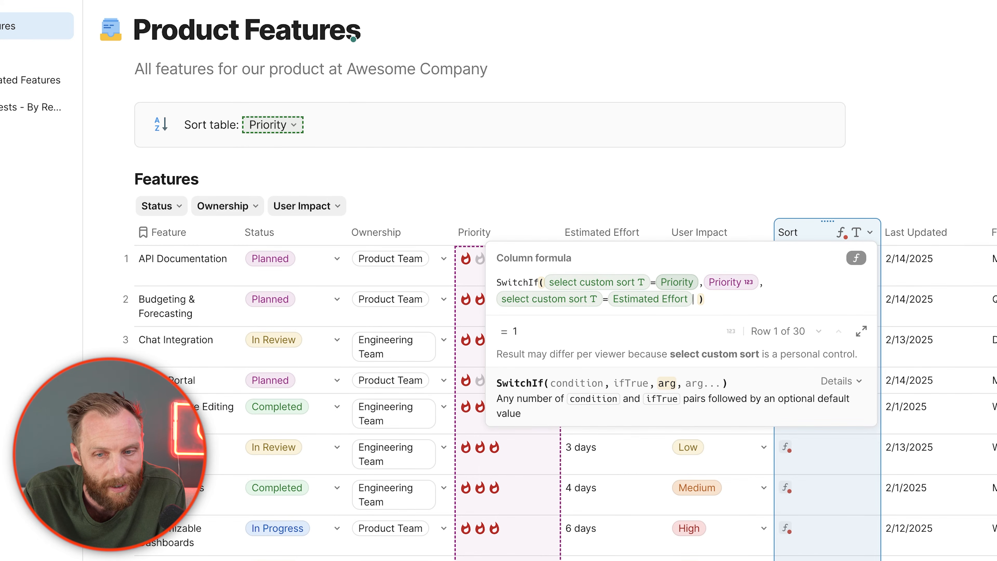
type(",estimated Effort")
key("Tab")
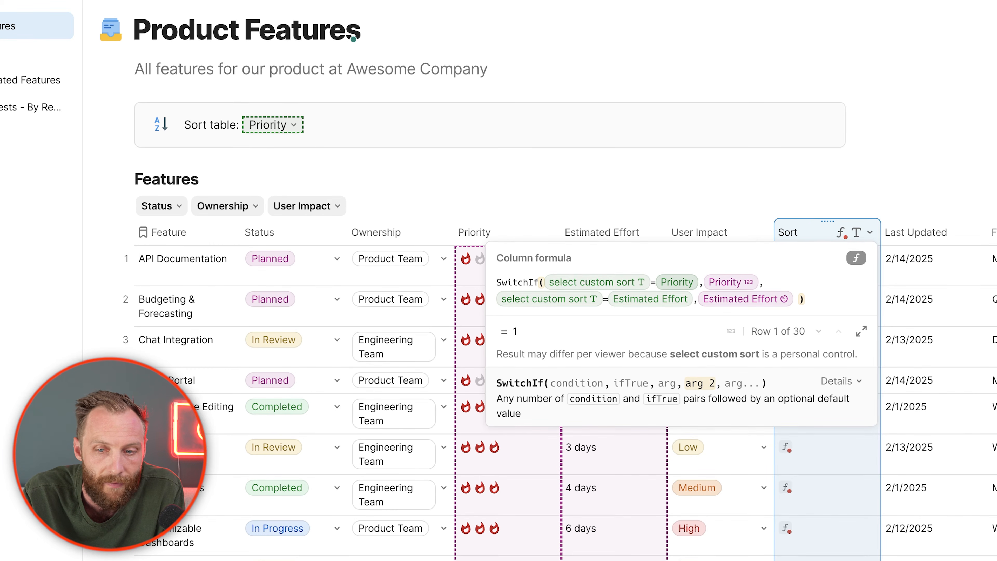
key("Return")
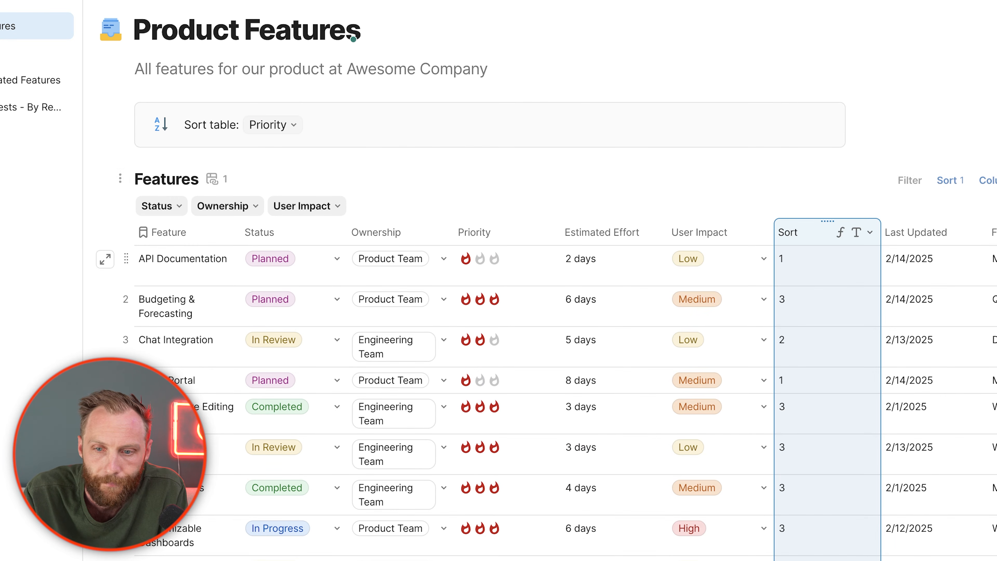
Move the Sort column between Priority and Estimated Effort and compare its first rows with the Priority ratings
left_click(821, 260)
mouse_move(819, 307)
left_mouse_down()
mouse_move(823, 365)
mouse_move(808, 281)
left_mouse_up()
left_click_drag(806, 232, 550, 233)
left_click(536, 282)
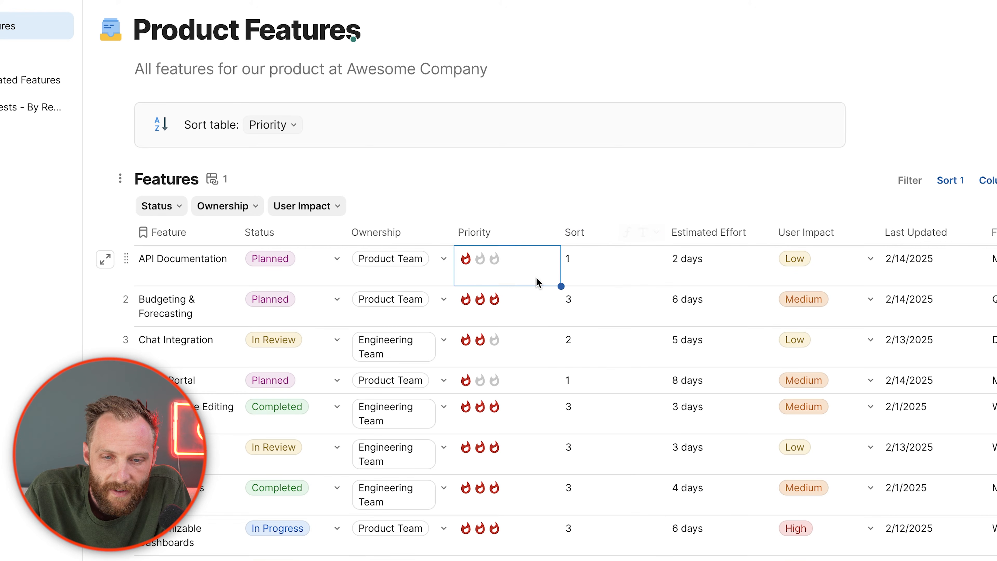
left_click(592, 282)
left_click(557, 321)
left_click(589, 322)
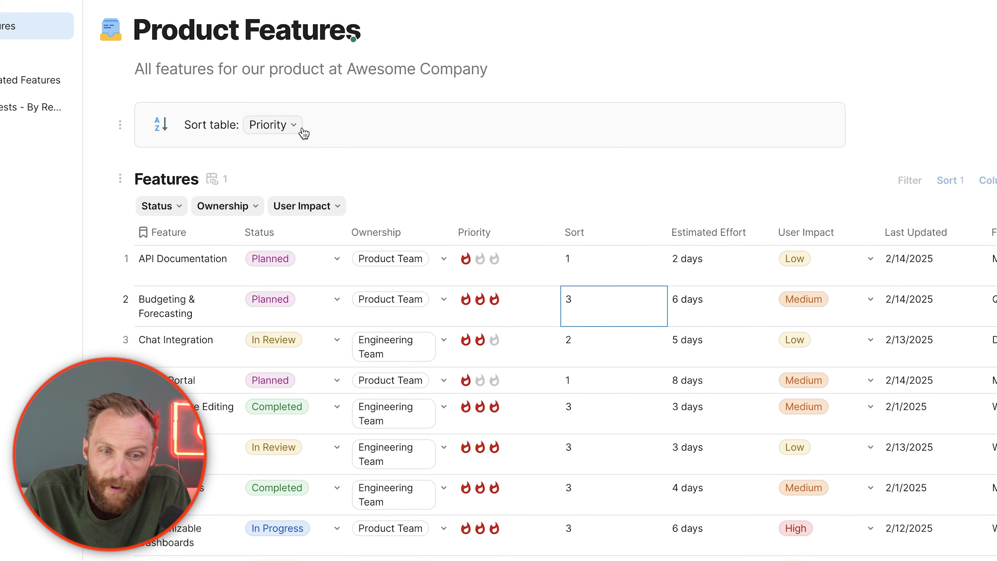
Switch the "Sort table:" control to Estimated Effort and compare the Sort values with the Estimated Effort column
left_click(292, 124)
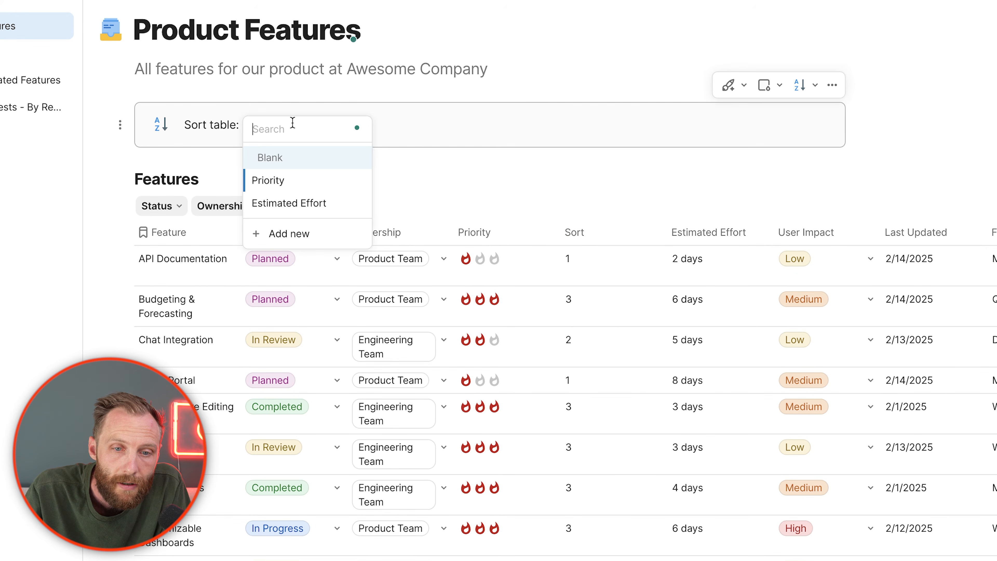
left_click(306, 205)
left_click(595, 283)
left_click_drag(595, 283, 601, 467)
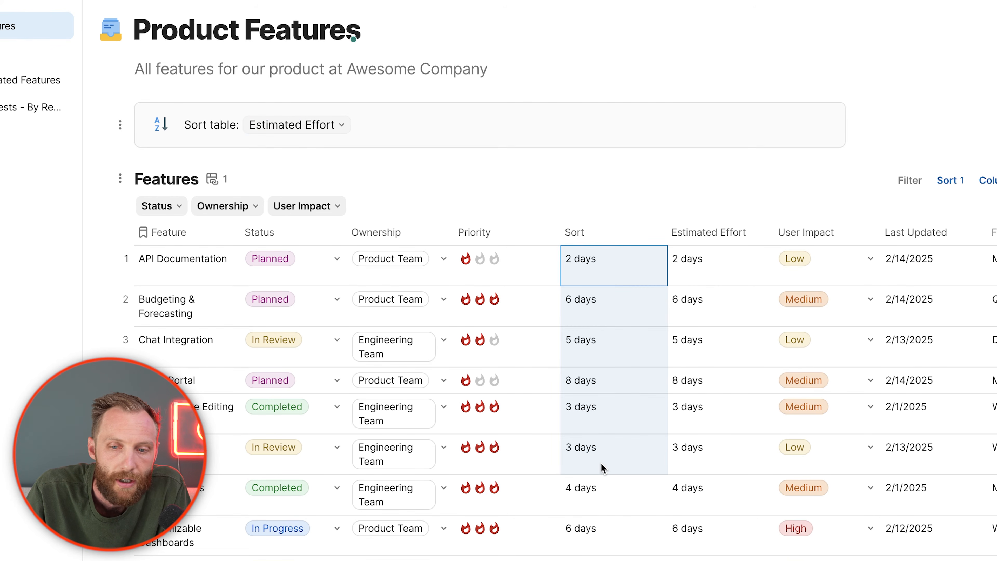
left_click_drag(703, 263, 702, 467)
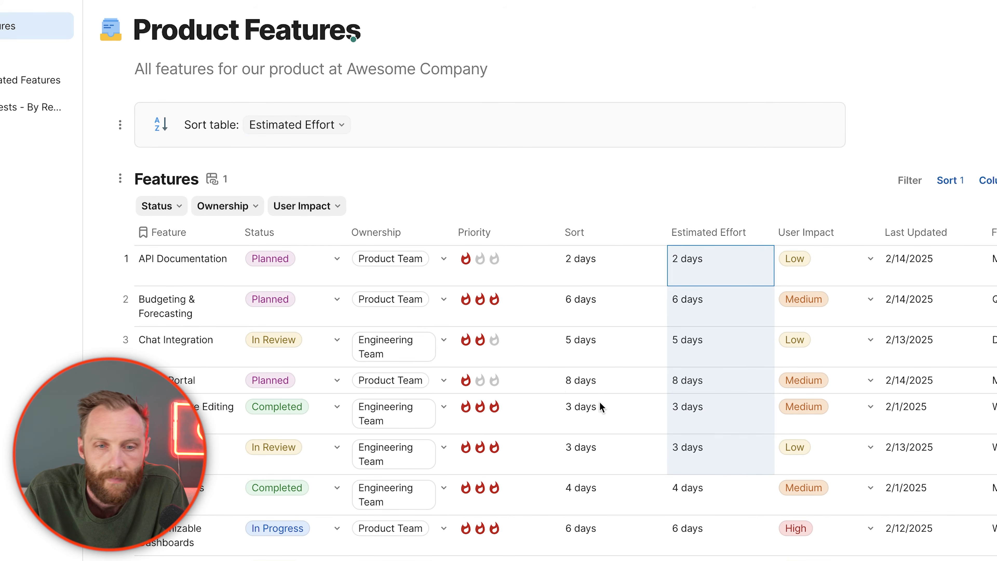
mouse_move(625, 240)
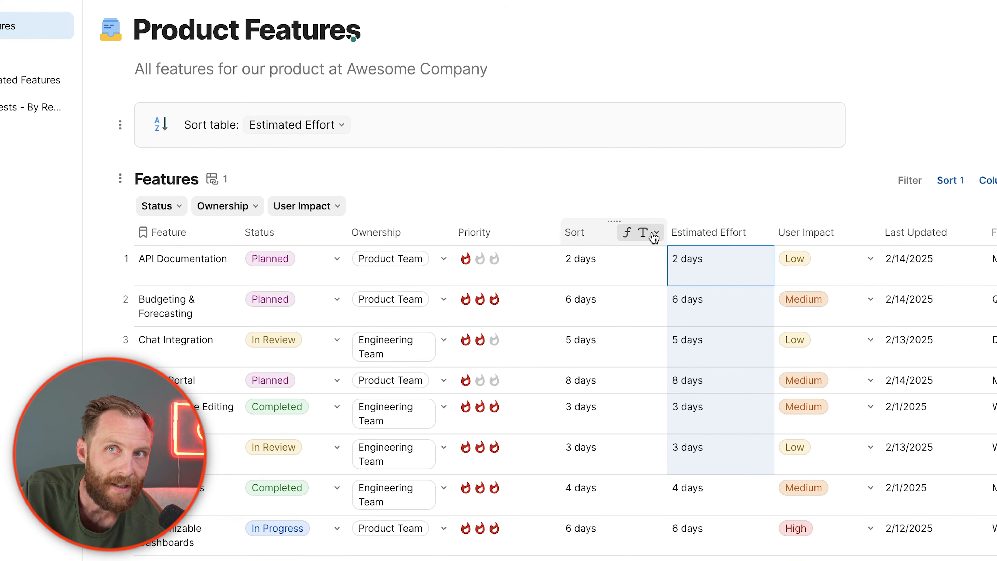
Insert a new button after the select control in the "Sort table:" callout
left_click(376, 120)
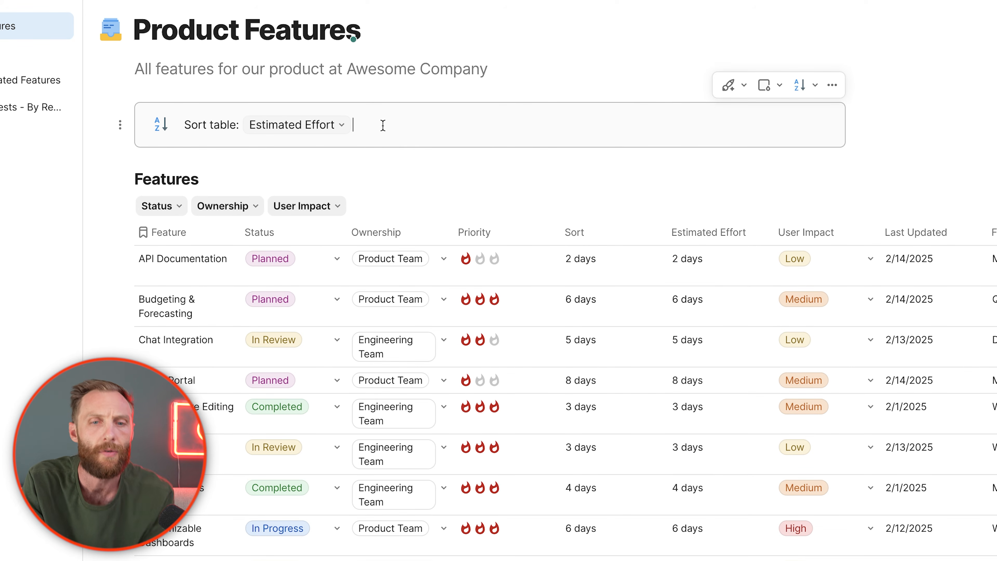
type("/butt")
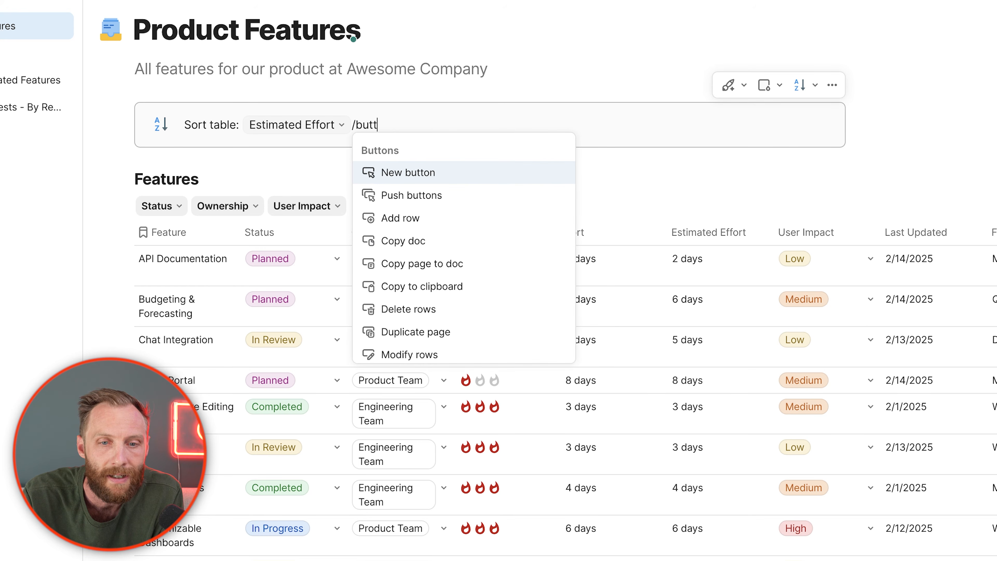
key("Return")
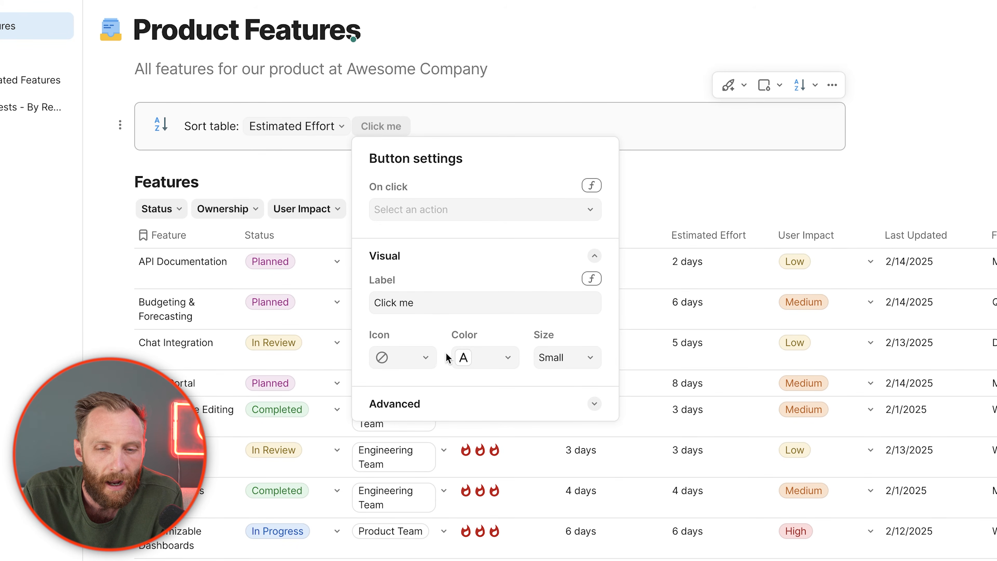
Insert a checkbox control on the line below the "Sort table:" callout and name it "sort checkbox"
left_click(246, 162)
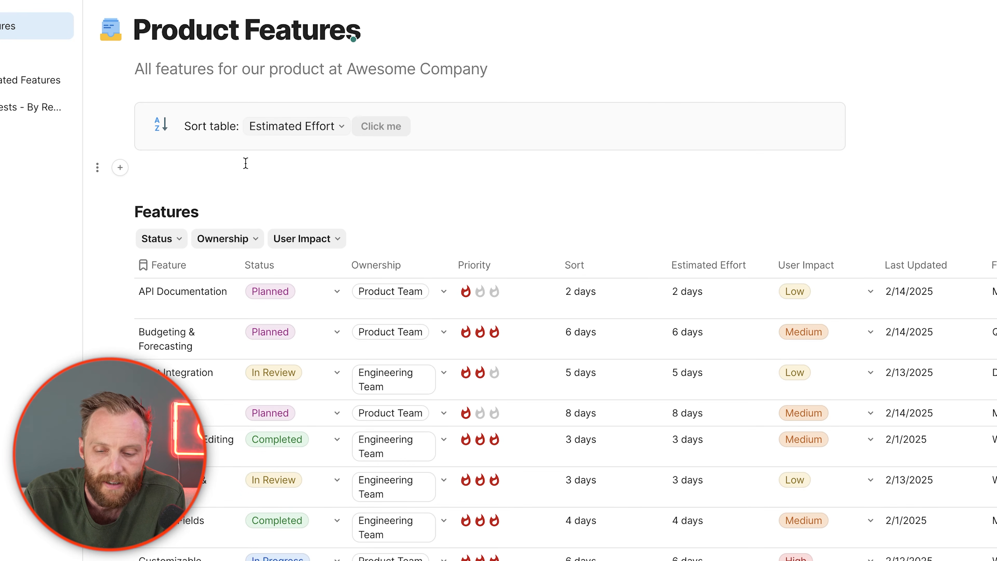
type("/")
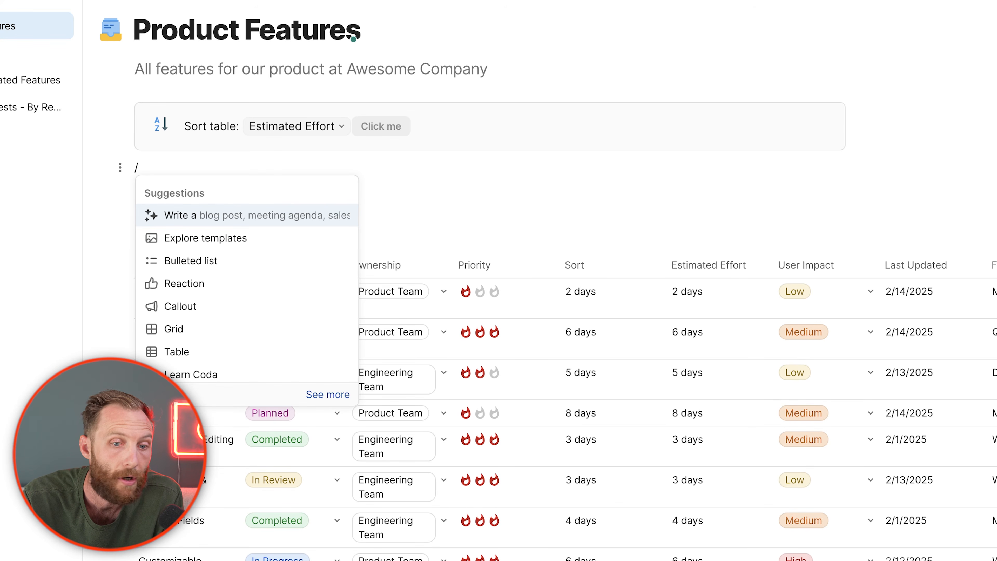
type("chec")
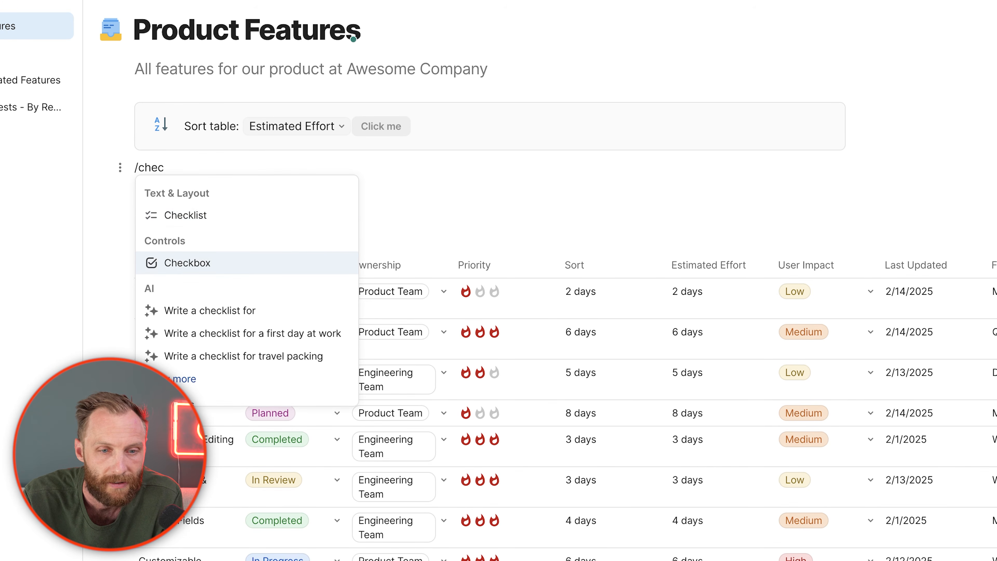
left_click(222, 268)
left_click(216, 312)
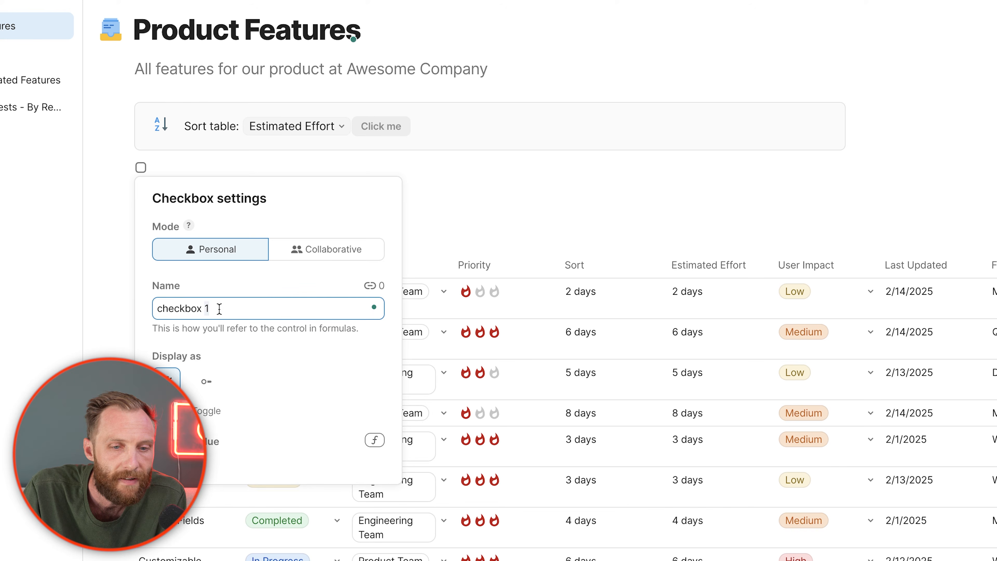
key("ctrl+a")
type("sort checkbox")
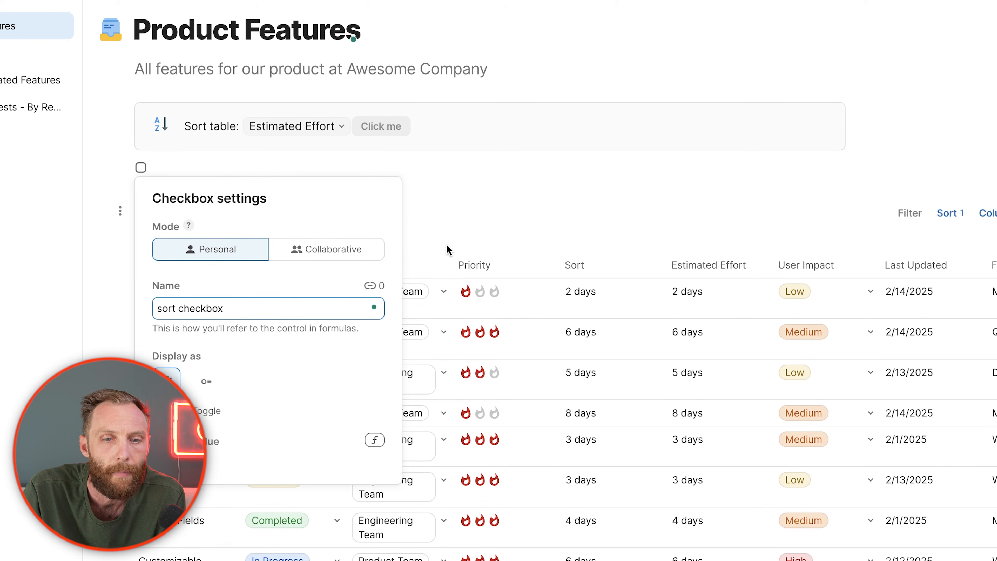
left_click(501, 192)
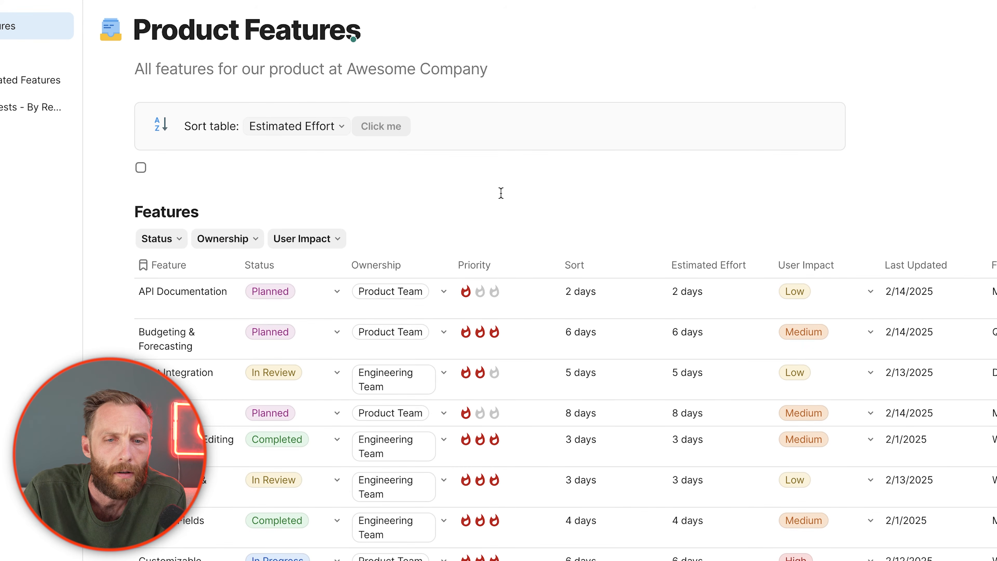
Start an If formula for the new button's click action with the condition sort checkbox = True()
left_click(384, 122)
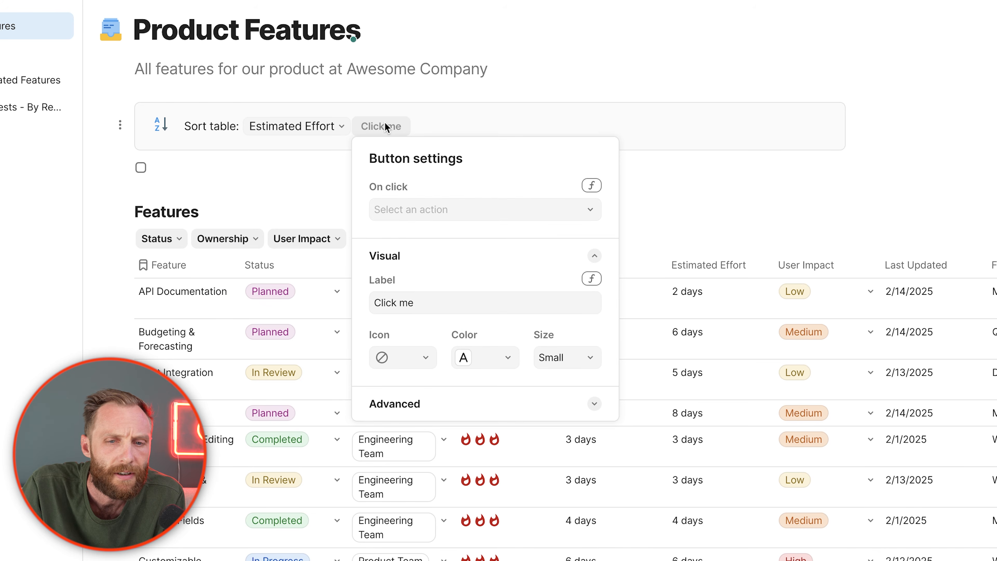
left_click(591, 186)
left_click(543, 196)
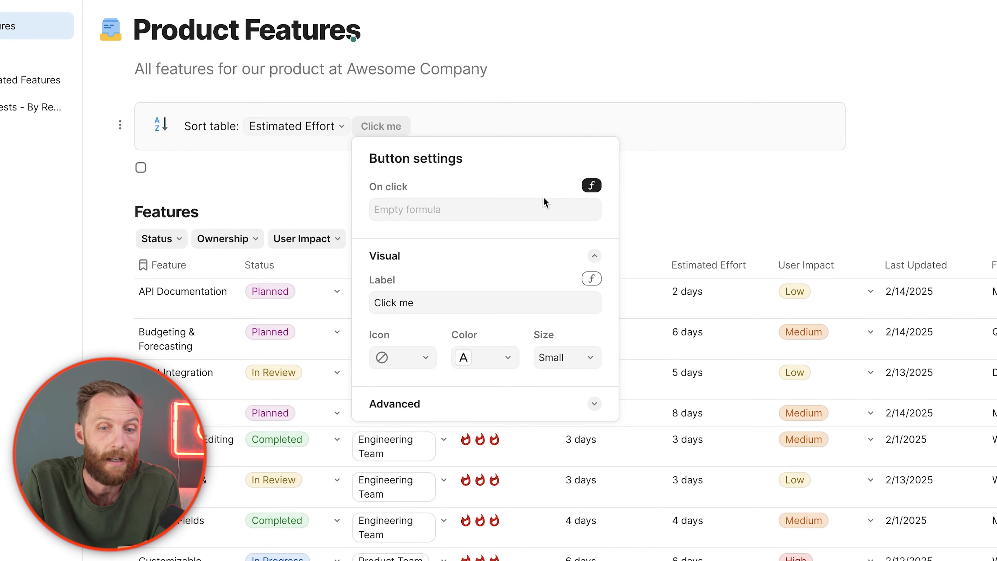
left_click(534, 206)
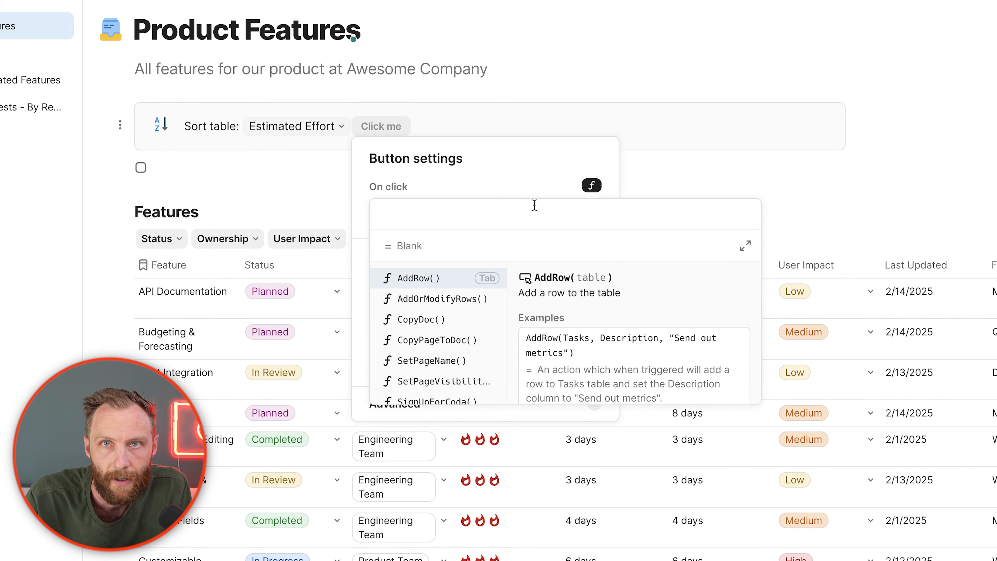
type("if(, ,")
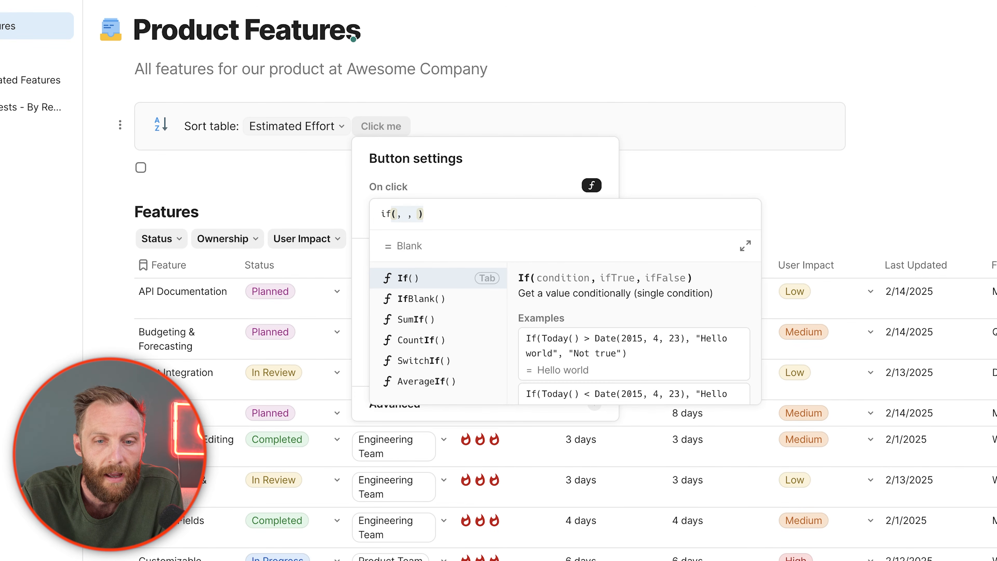
key("Tab")
type("sc")
key("Down")
key("Tab")
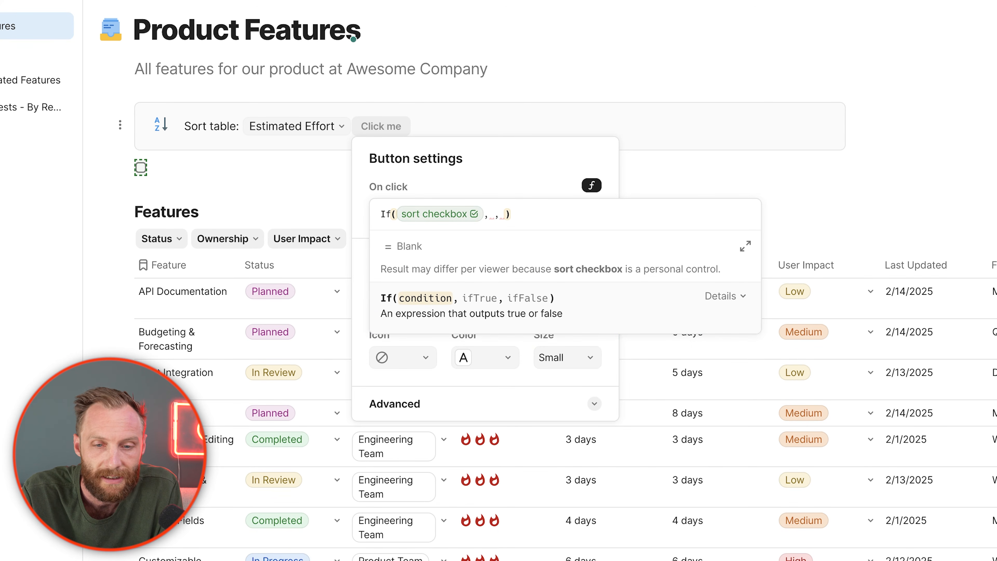
type("=True()")
key("Tab")
key("Right")
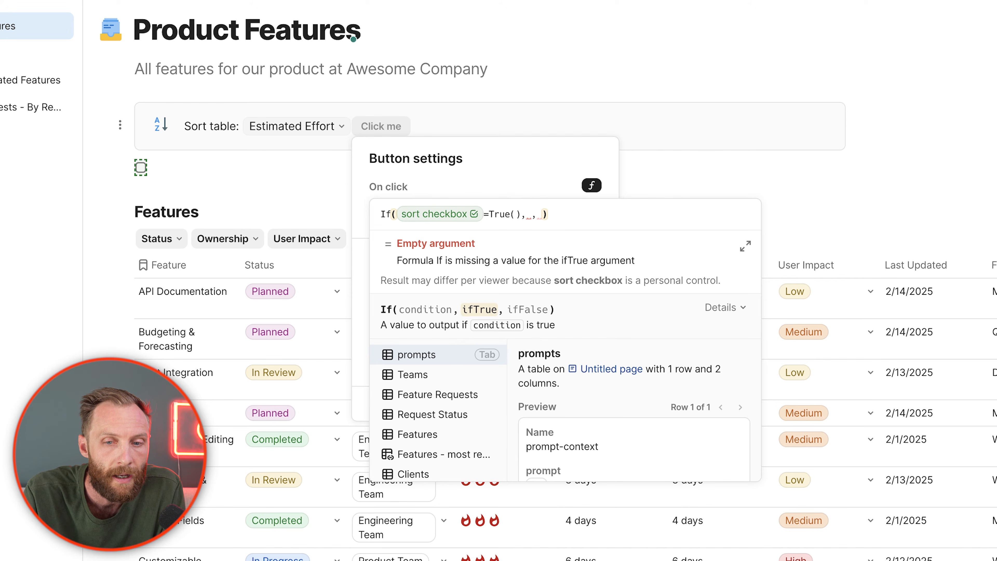
Set the formula's ifTrue action to SetControlValue(sort checkbox, False())
type("set")
key("Tab")
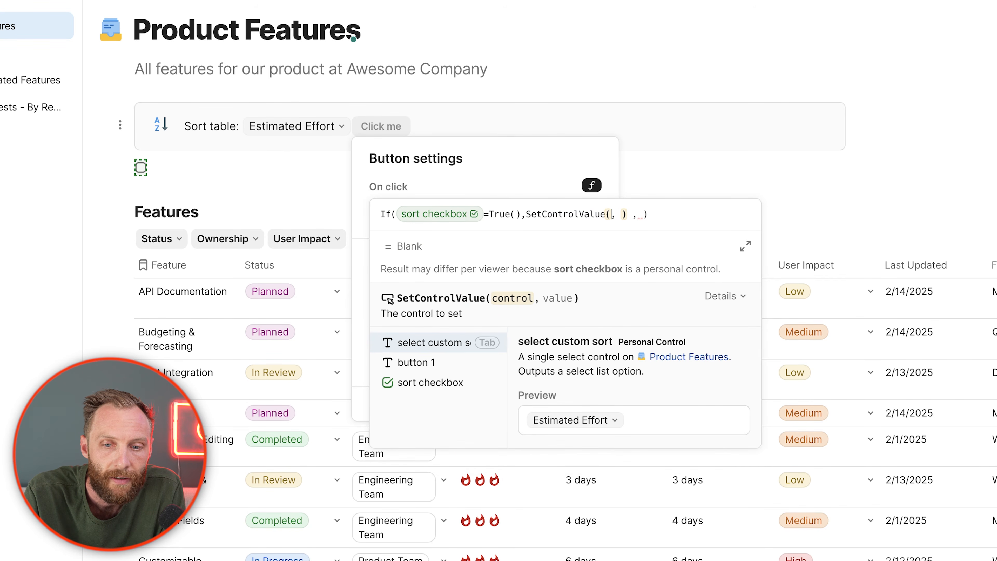
type("sort checkbox")
key("Tab")
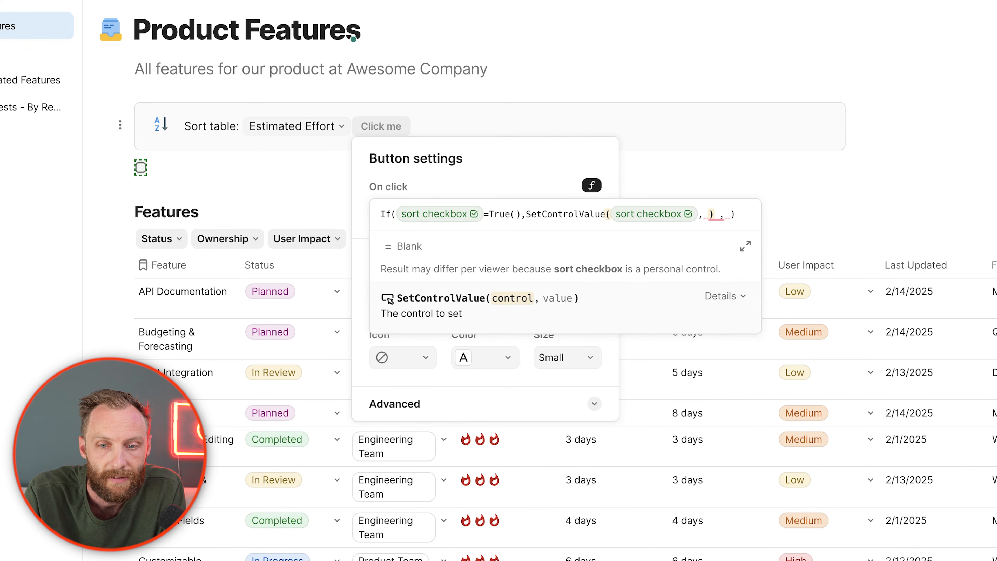
type("false(")
key("Tab")
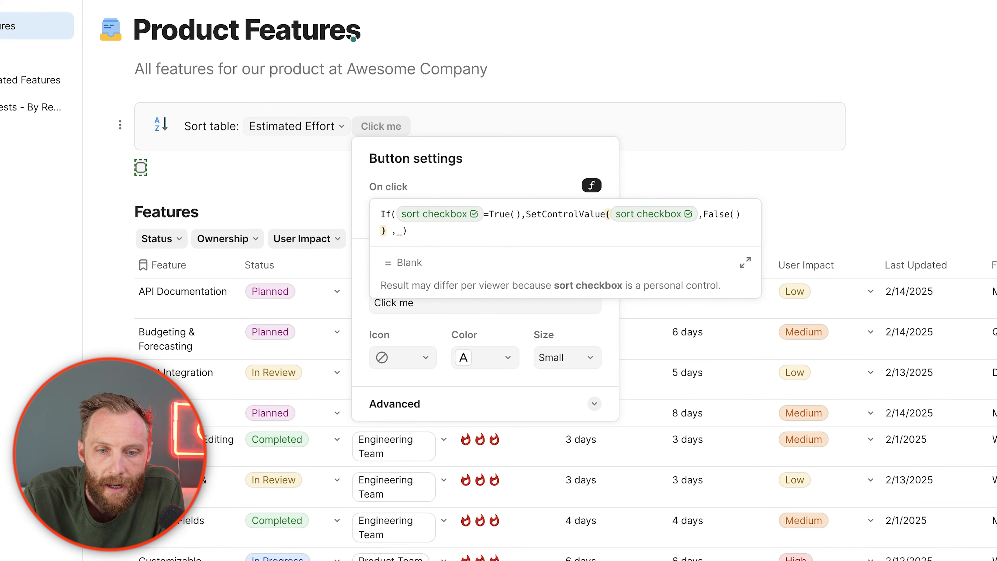
Set the formula's ifFalse action to SetControlValue(sort checkbox, True()) and save the click action
key("Right")
key("Right")
key("Right")
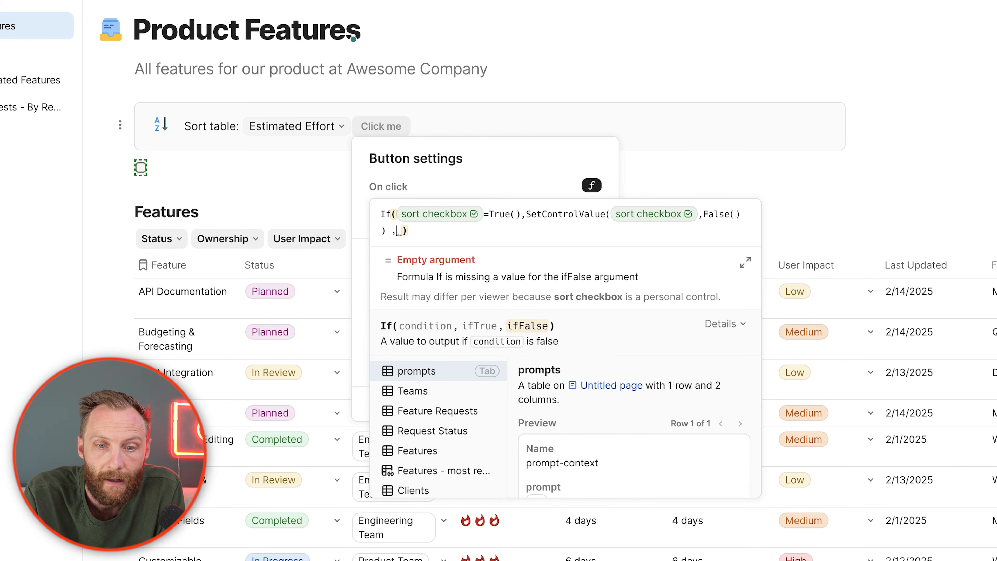
type("setControlValue(,")
key("Tab")
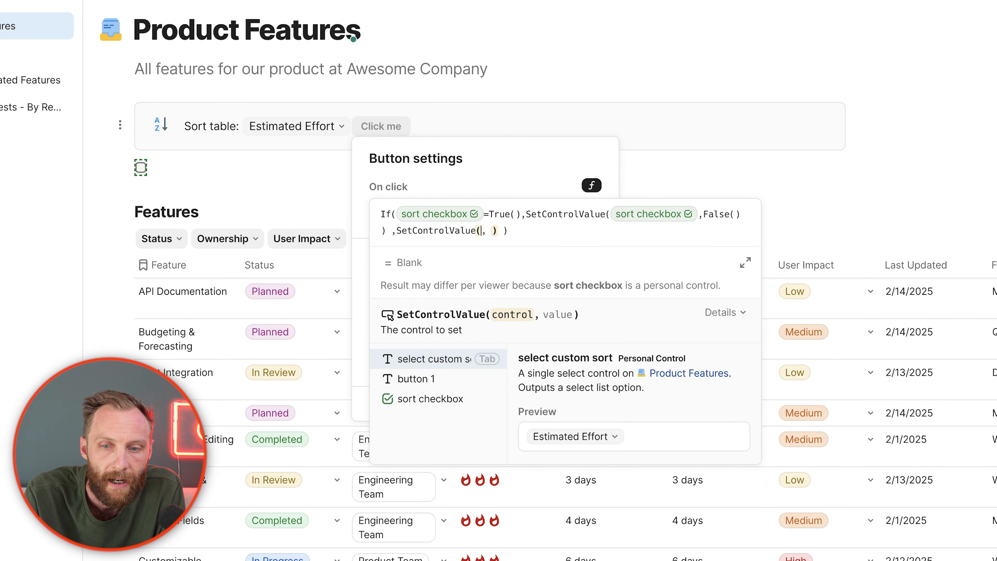
type("sort checkbox")
key("Tab")
key("Right")
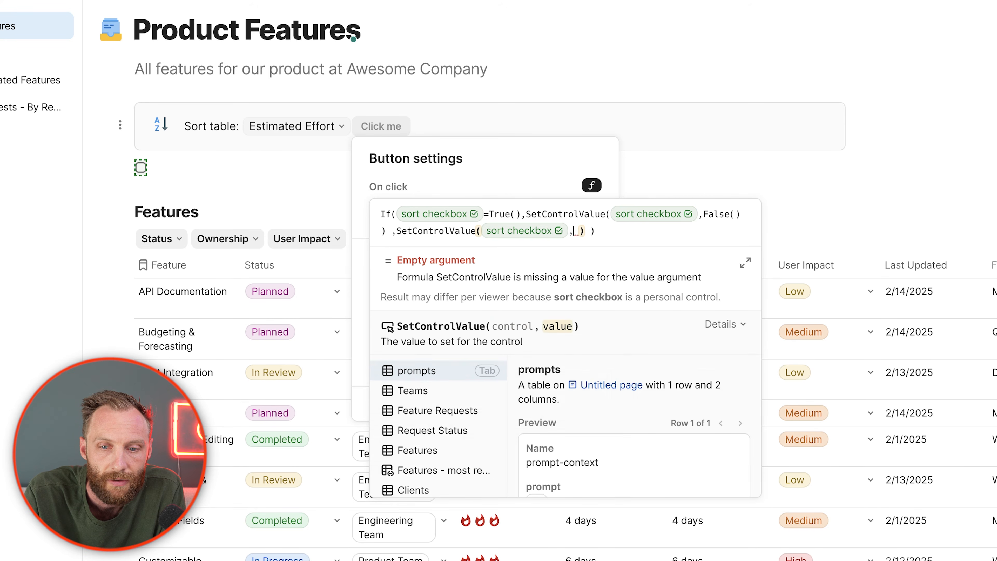
type("true(")
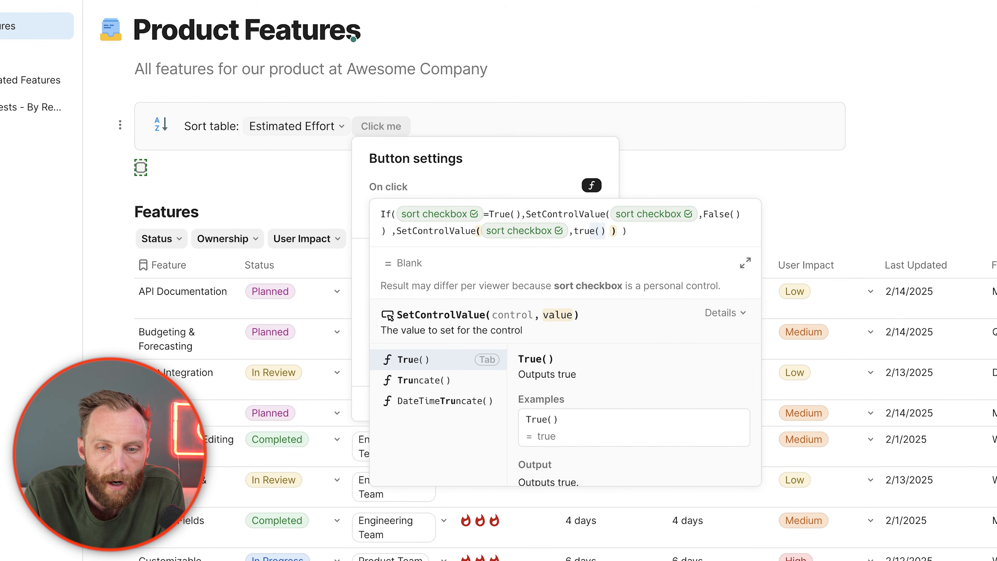
key("Tab")
key("Escape")
Clear the button's label and give it a right-pointing arrow icon
triple_click(438, 305)
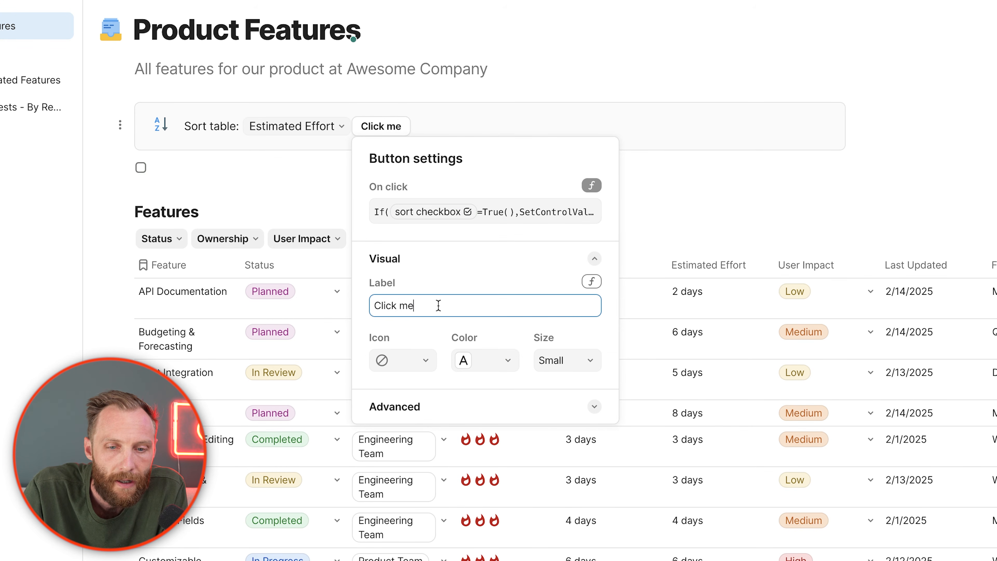
key("BackSpace")
left_click(457, 284)
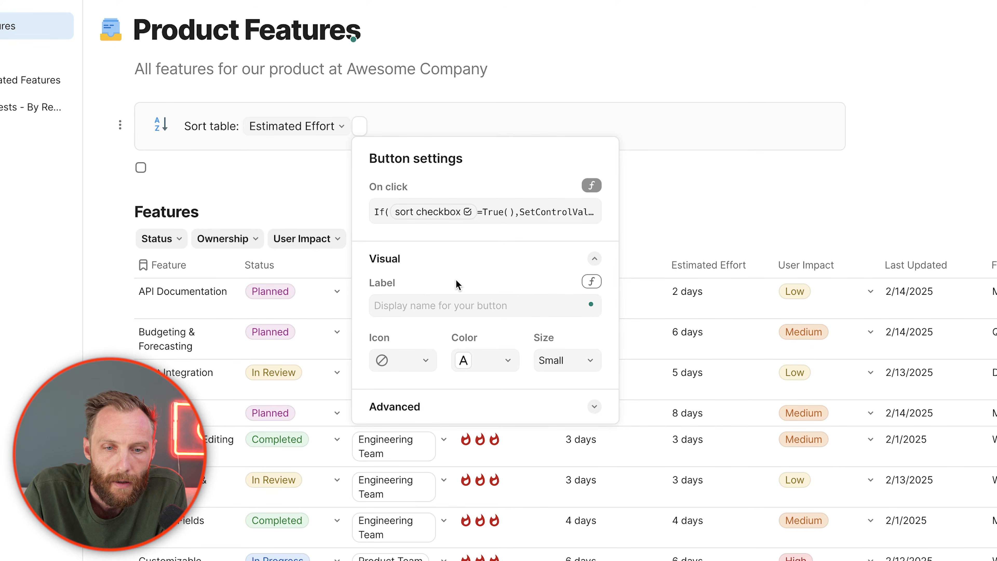
left_click(416, 361)
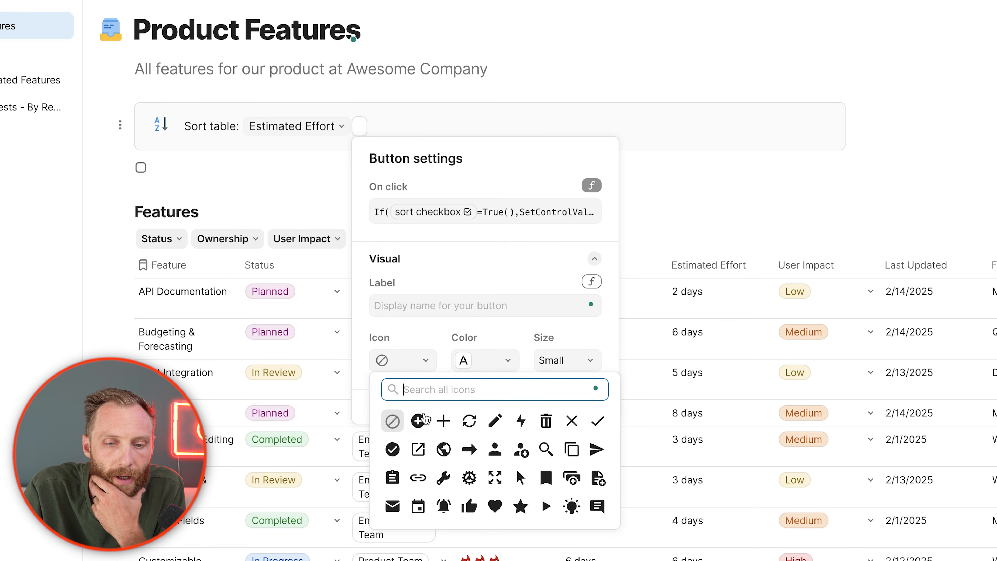
left_click(468, 447)
left_click(699, 191)
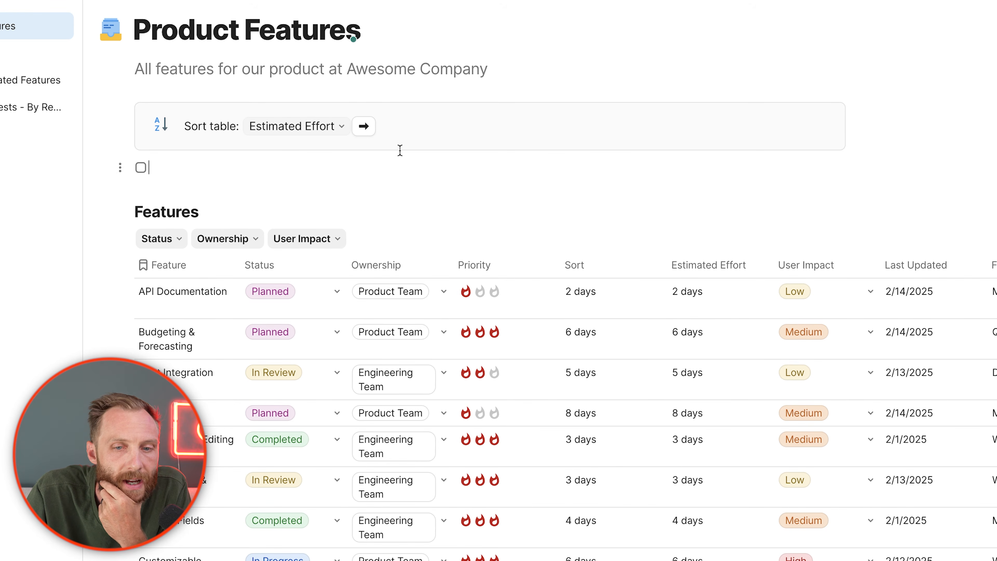
Test the arrow button by toggling the sort checkbox repeatedly, and check the Estimated Effort column's order
left_click(372, 132)
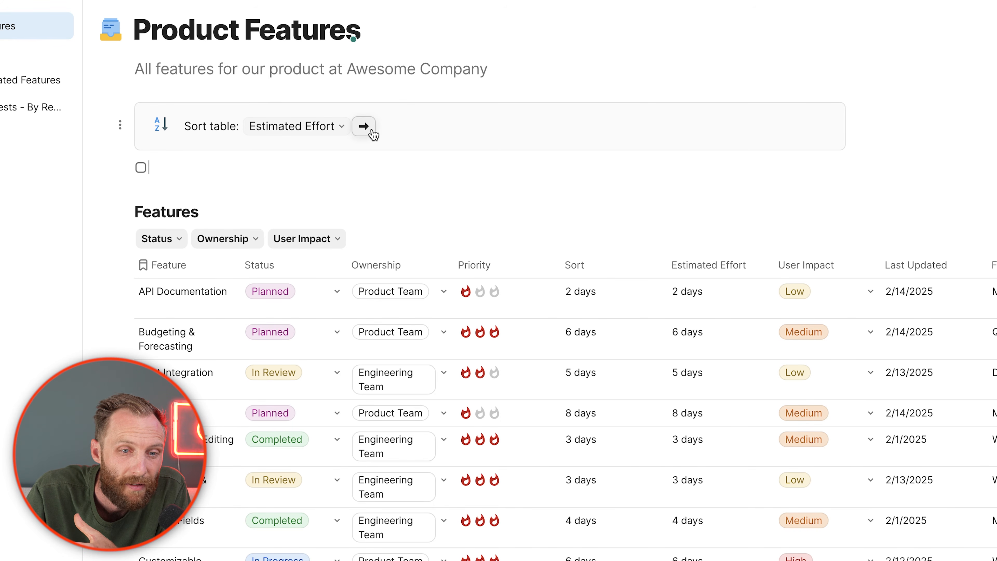
left_click(371, 132)
left_click(372, 132)
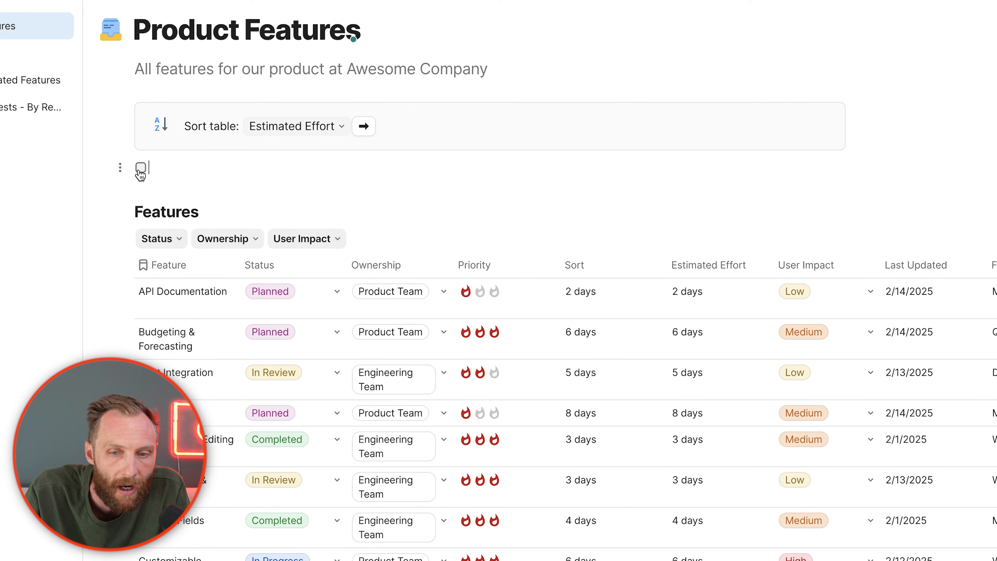
left_click(703, 265)
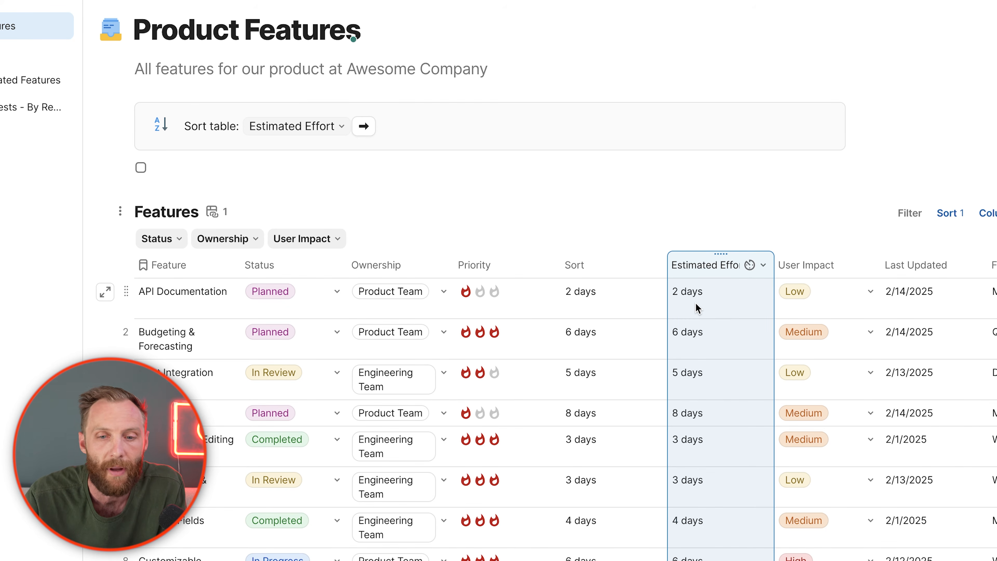
right_click(365, 129)
Add a line below the checkbox, insert the down arrow emoji there and select it
left_click(228, 170)
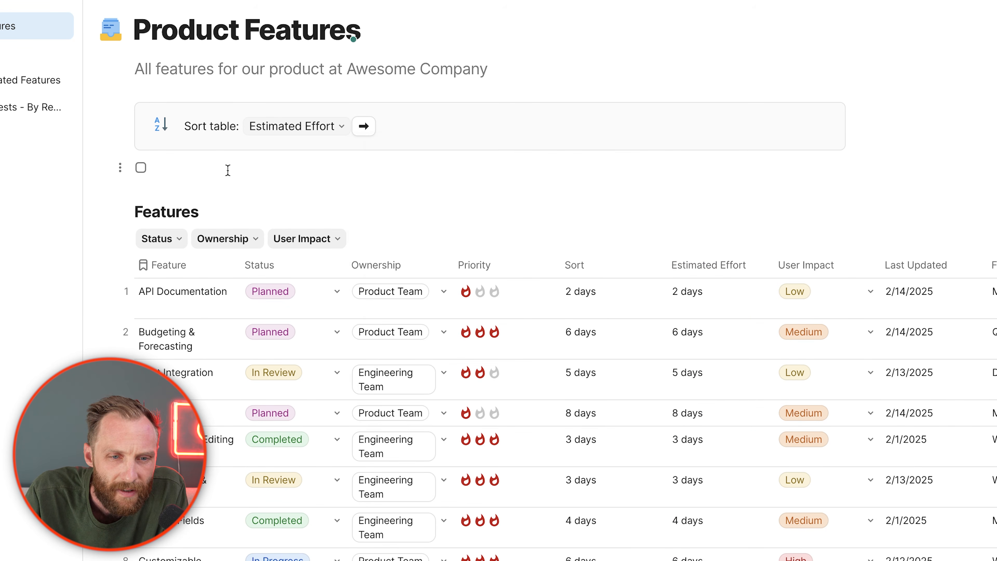
key("Return")
type("/emo")
key("Return")
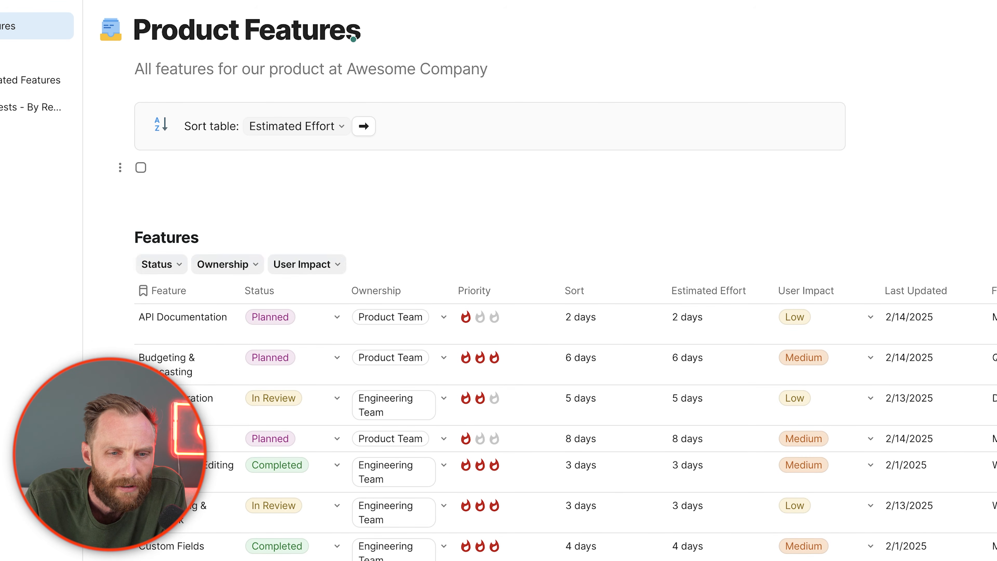
type("arro")
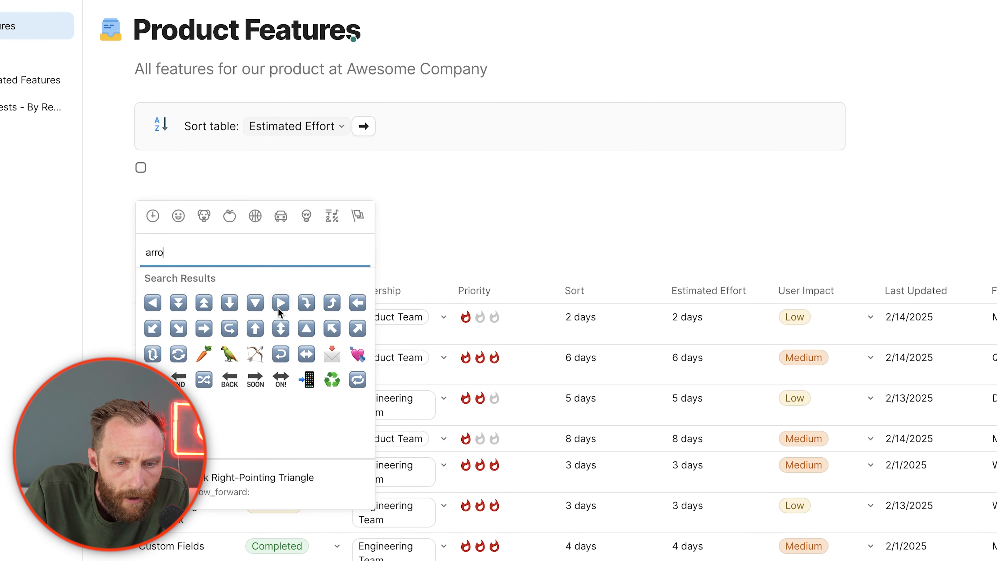
left_click(230, 303)
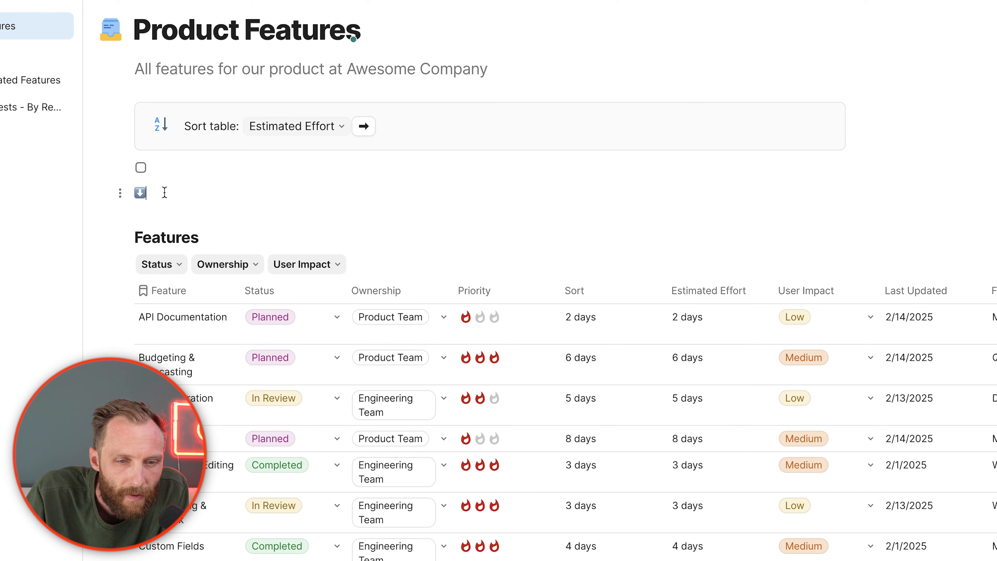
left_click_drag(162, 193, 101, 193)
Start a label formula for the arrow button using If with the condition sort checkbox=True()
left_click(461, 118)
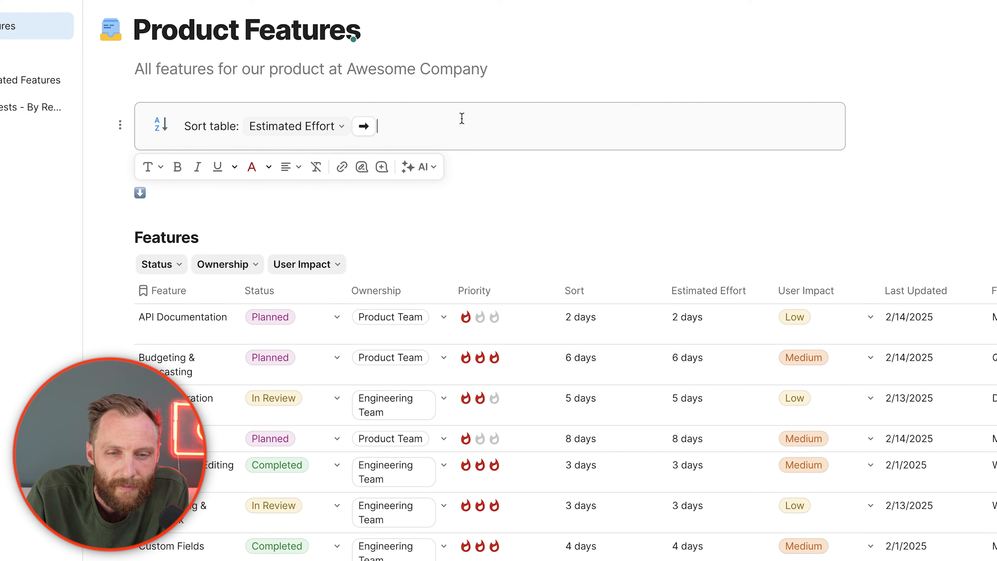
left_click(366, 128)
left_click(438, 305)
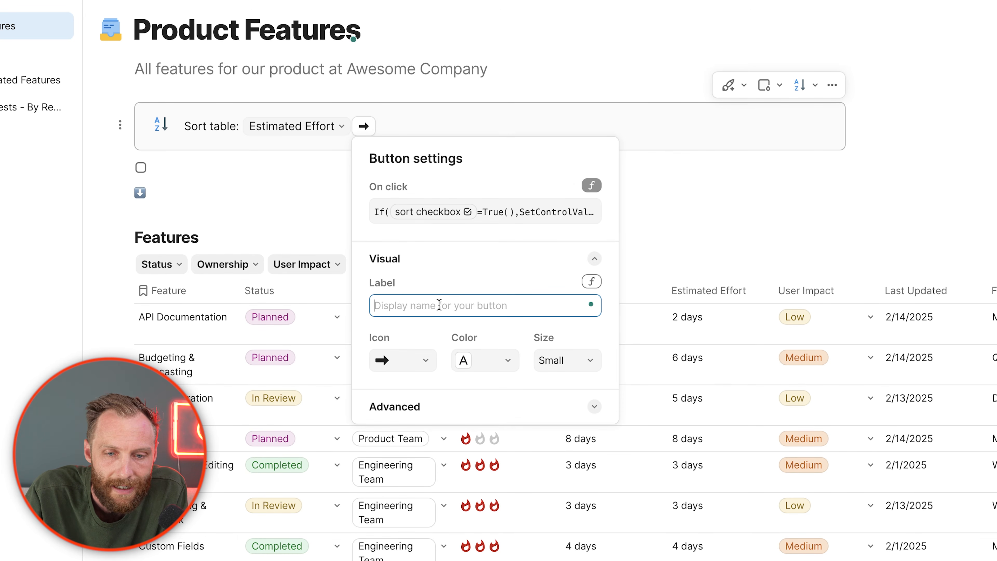
type("=If(che, ,")
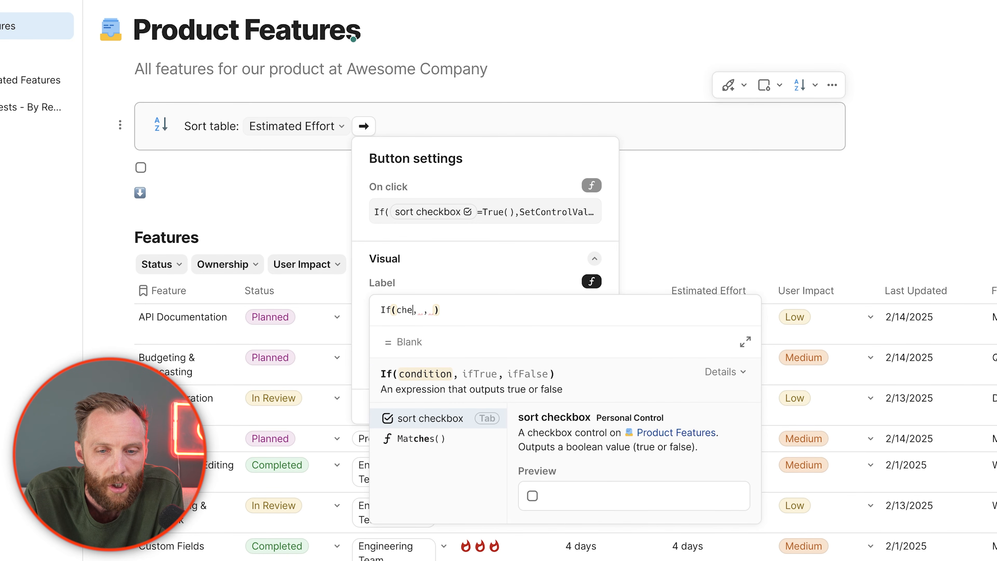
key("Tab")
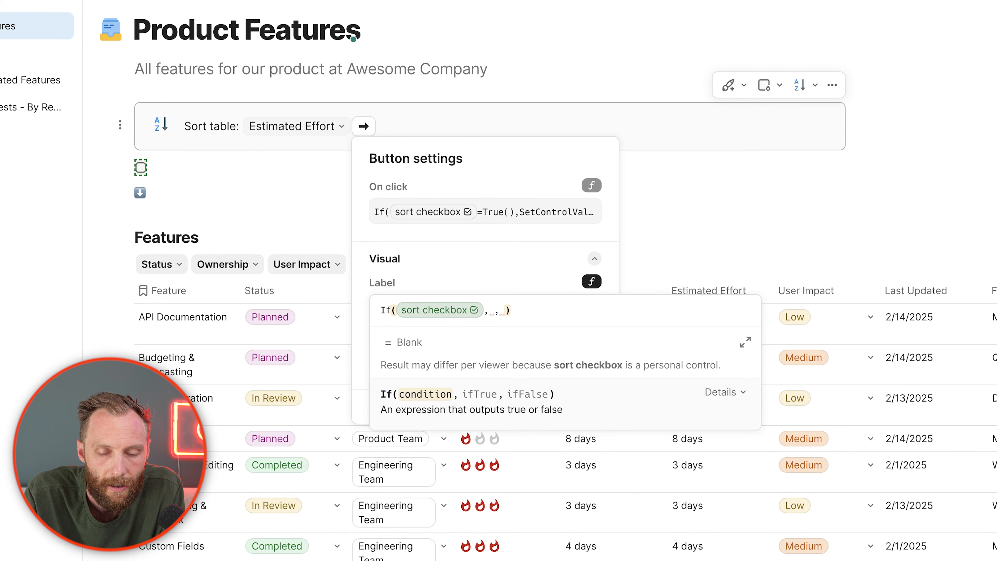
type("=True(),\"")
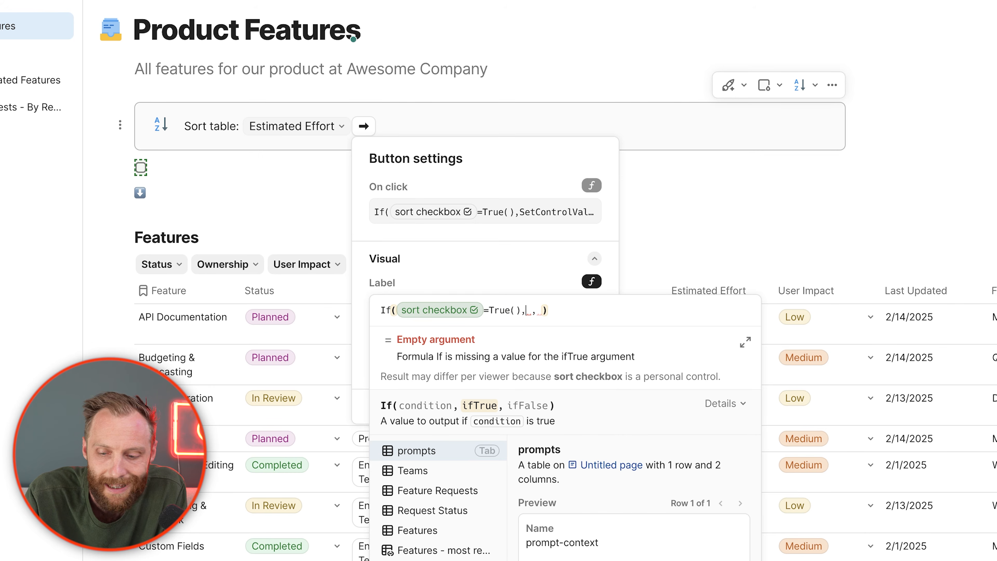
Set the label formula's ifTrue value to the down arrow emoji and its ifFalse value to an empty text string
type("⬇️")
key("Right")
key("Right")
key("Right")
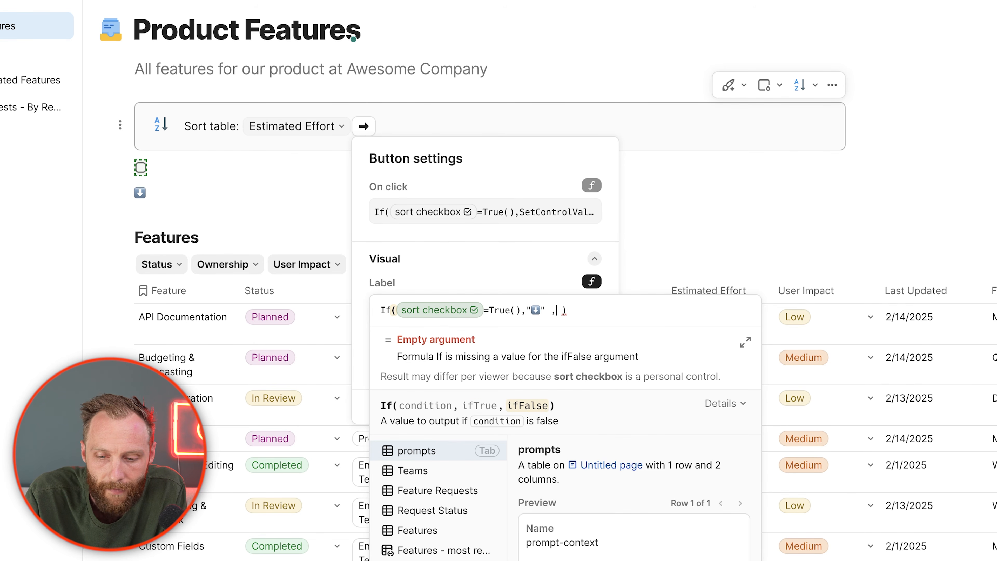
type("\"")
left_click(679, 187)
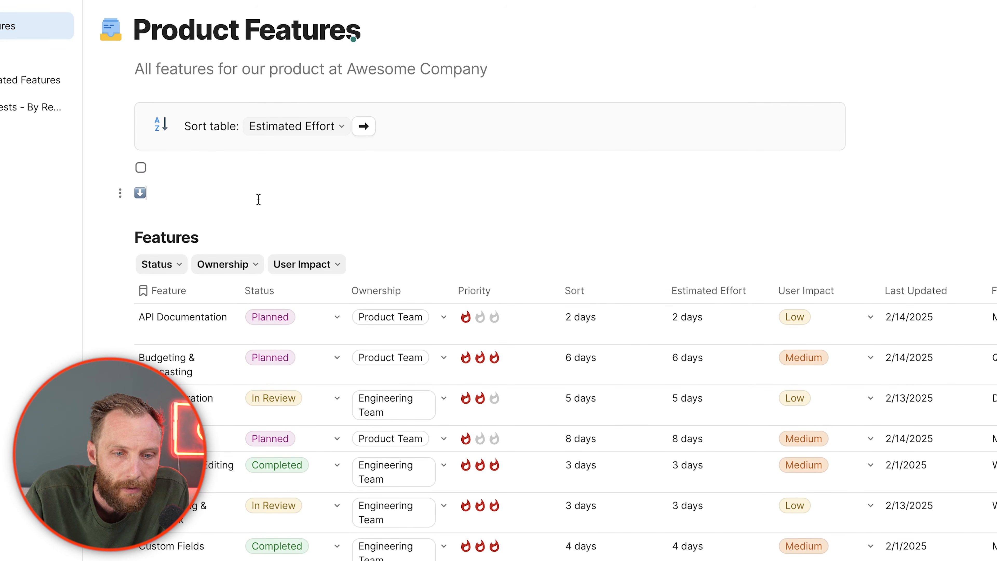
Replace the down arrow emoji below the checkbox with the up arrow emoji
left_click(244, 200)
type("/emo")
key("Return")
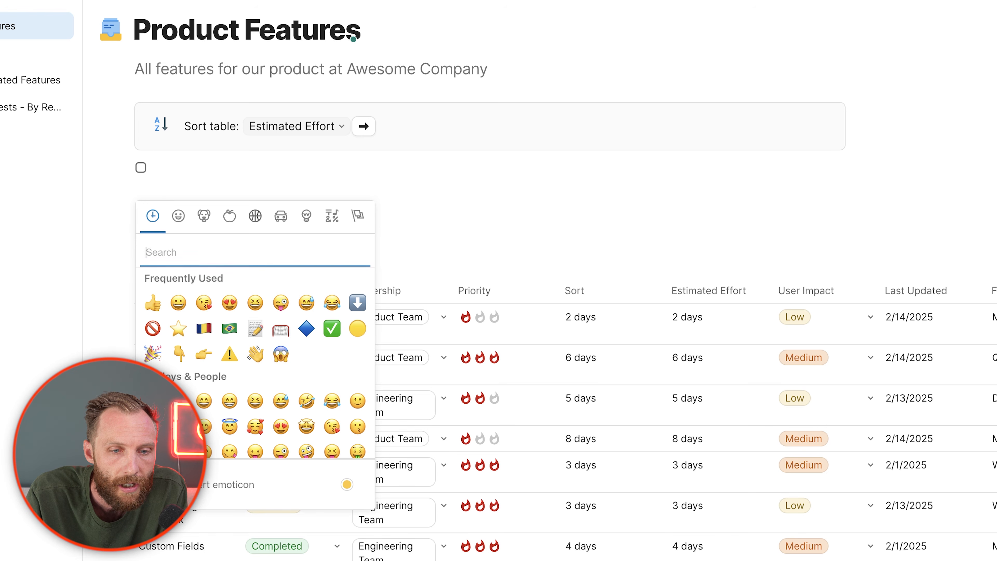
type("arrow")
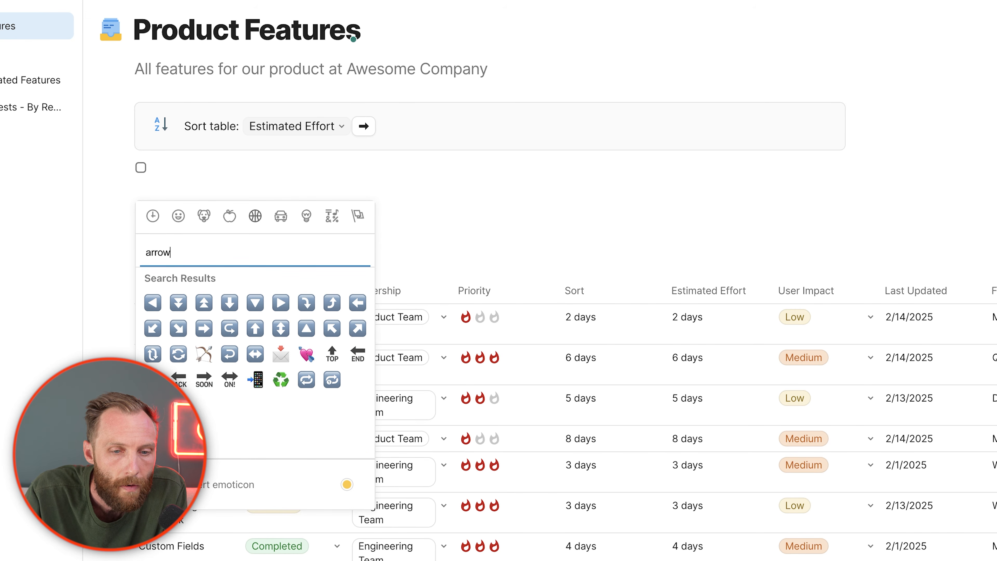
left_click(256, 328)
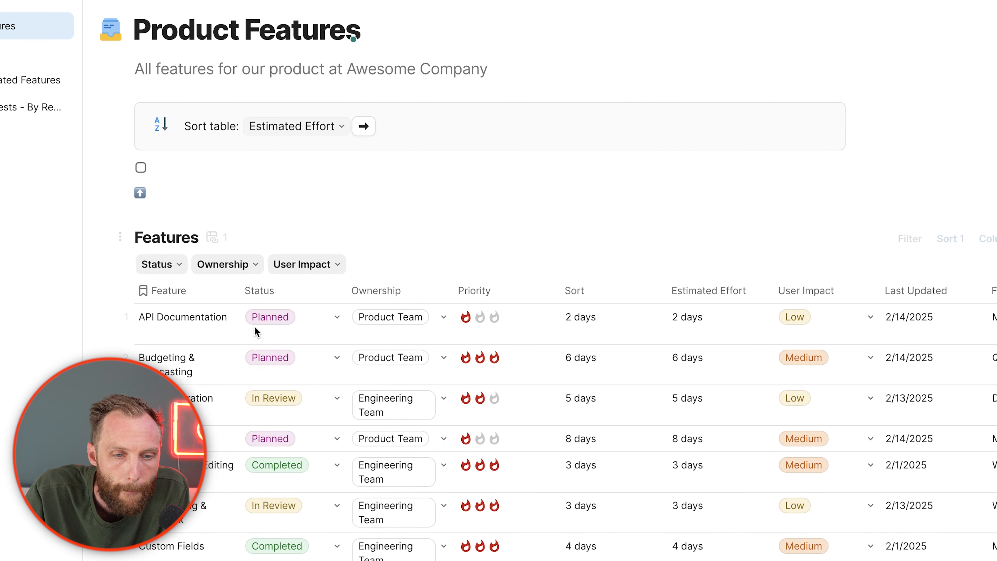
Cut the up arrow emoji from its line below the checkbox and remove the empty line
left_click(124, 192)
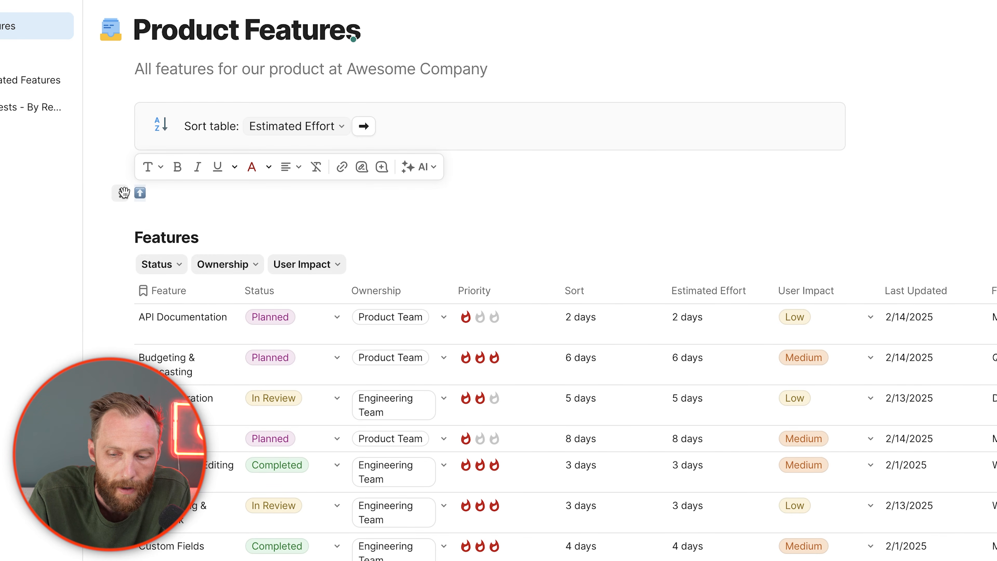
key("BackSpace")
key("BackSpace")
Insert the up arrow emoji between the empty quotes as the button label formula's ifFalse value
left_click(363, 127)
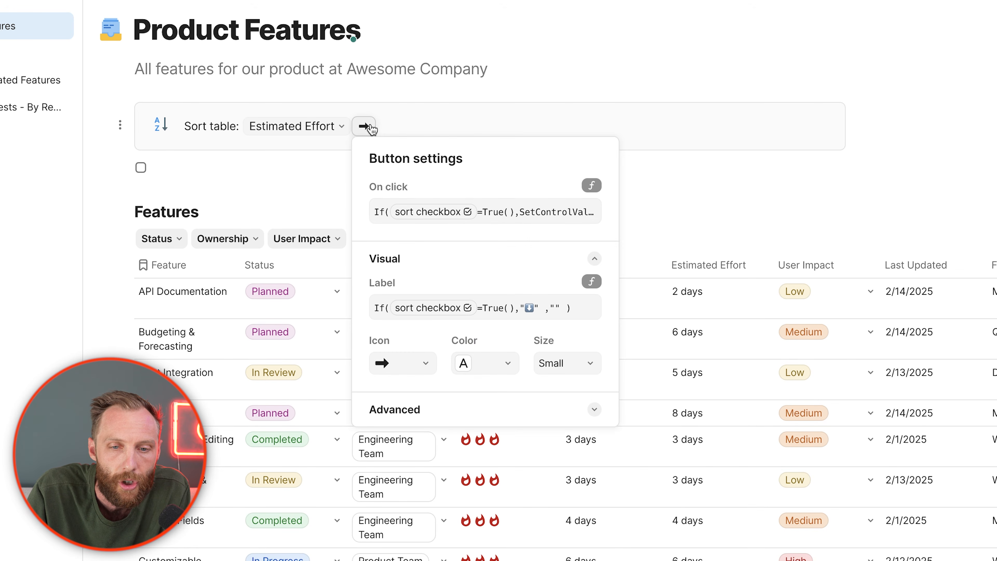
left_click(562, 307)
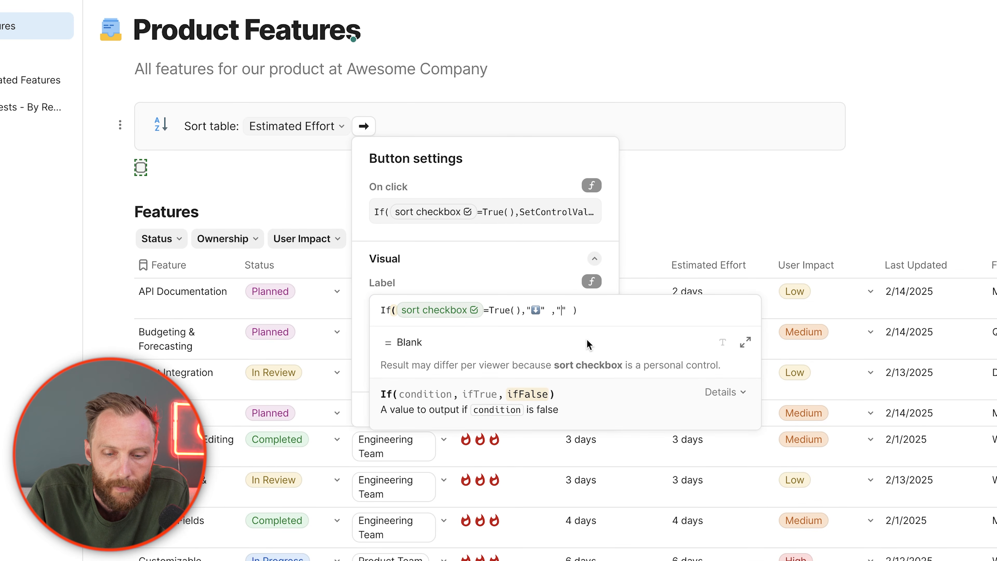
left_click(675, 196)
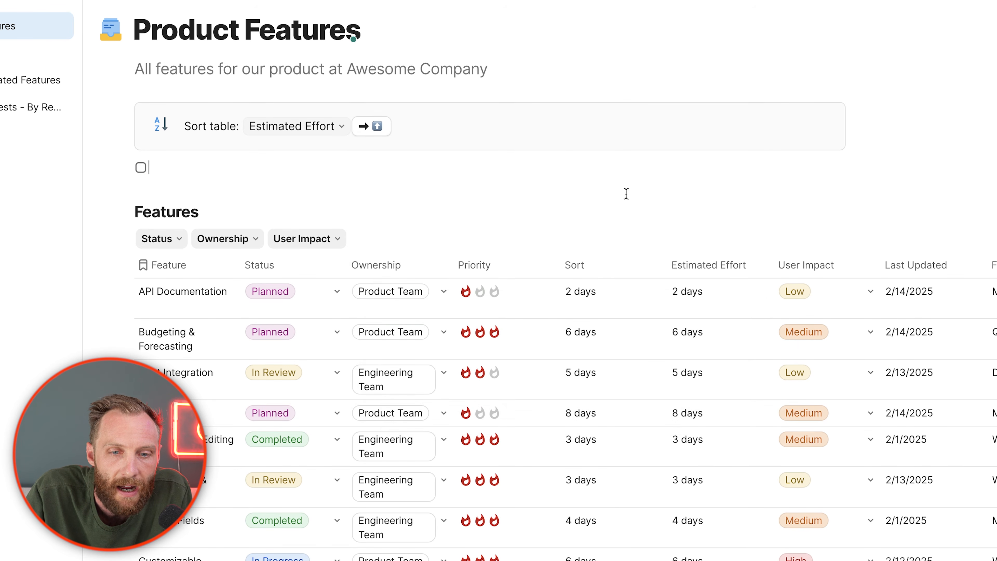
Remove the right-pointing arrow icon from the button so only the emoji label is used
left_click(374, 132)
left_click(423, 371)
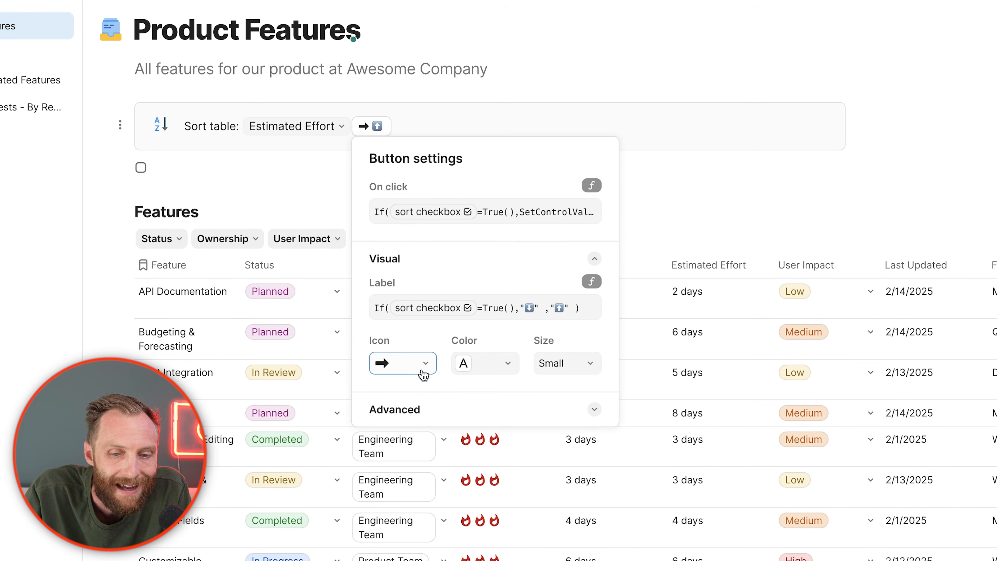
left_click(390, 420)
left_click(314, 191)
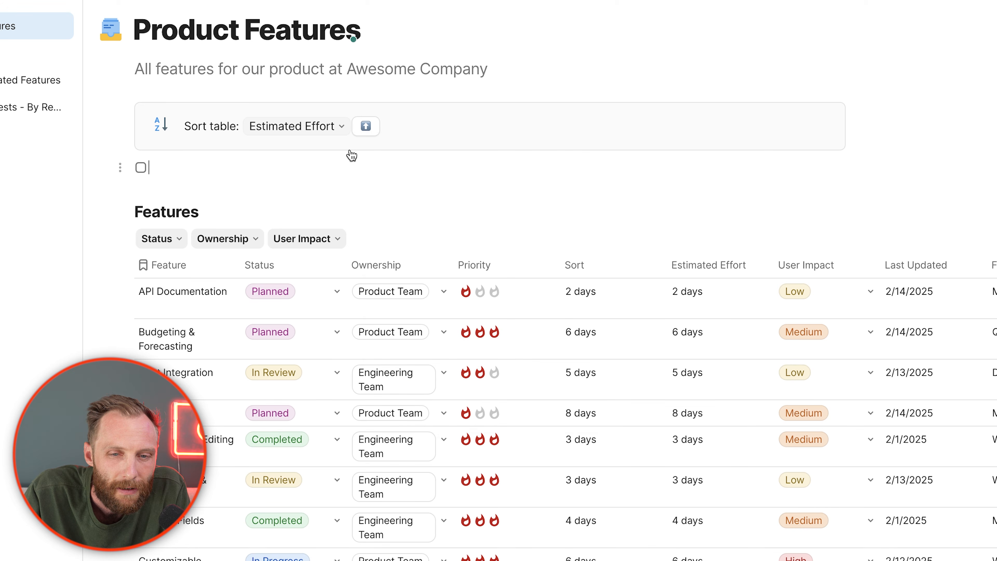
Test the emoji button by toggling it several times and check how its arrow label switches
left_click(368, 129)
left_click(378, 135)
left_click(376, 136)
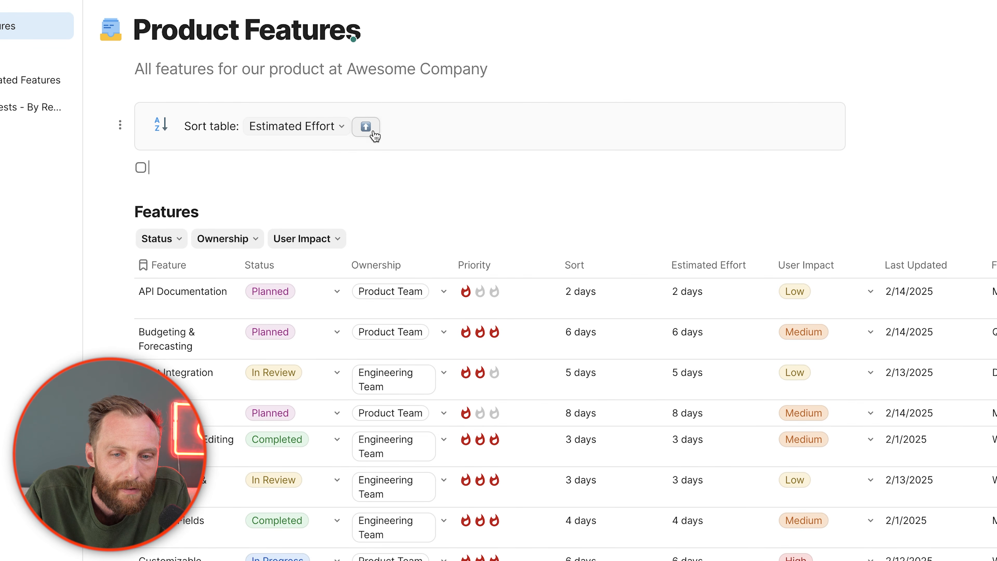
left_click(375, 136)
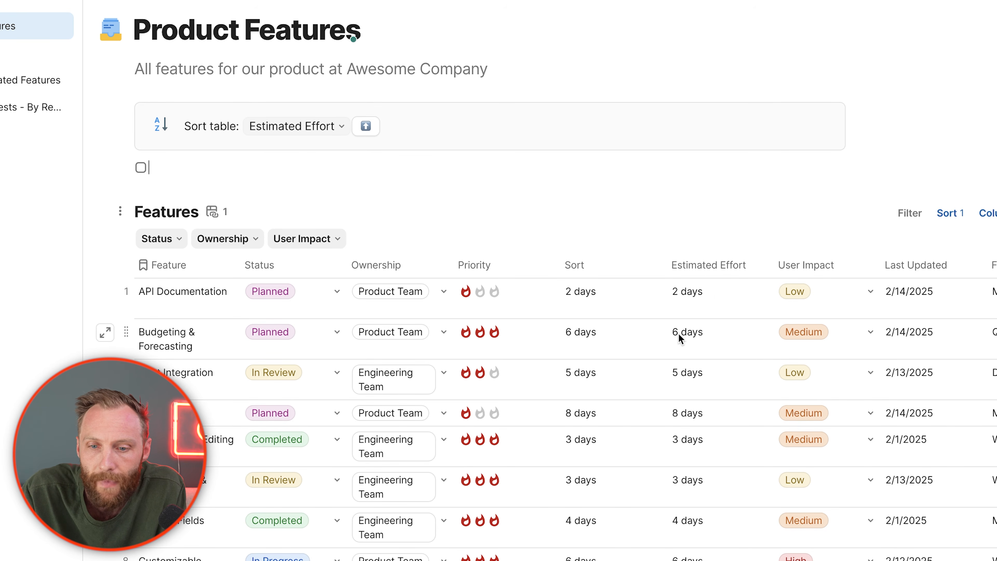
left_click(701, 267)
key("=")
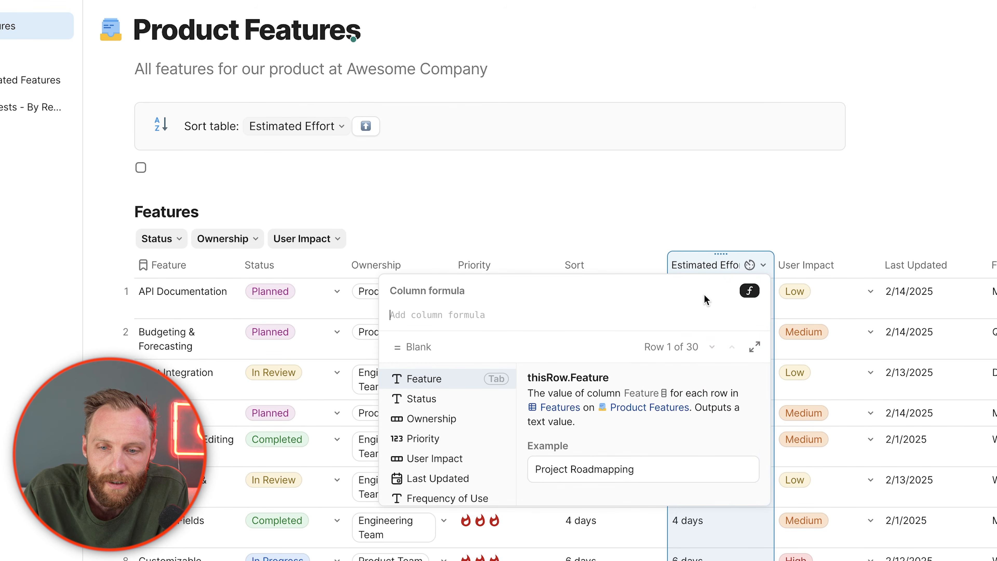
left_click(695, 521)
Open the Sort column's formula in the expanded editor and auto-format it
left_click(594, 265)
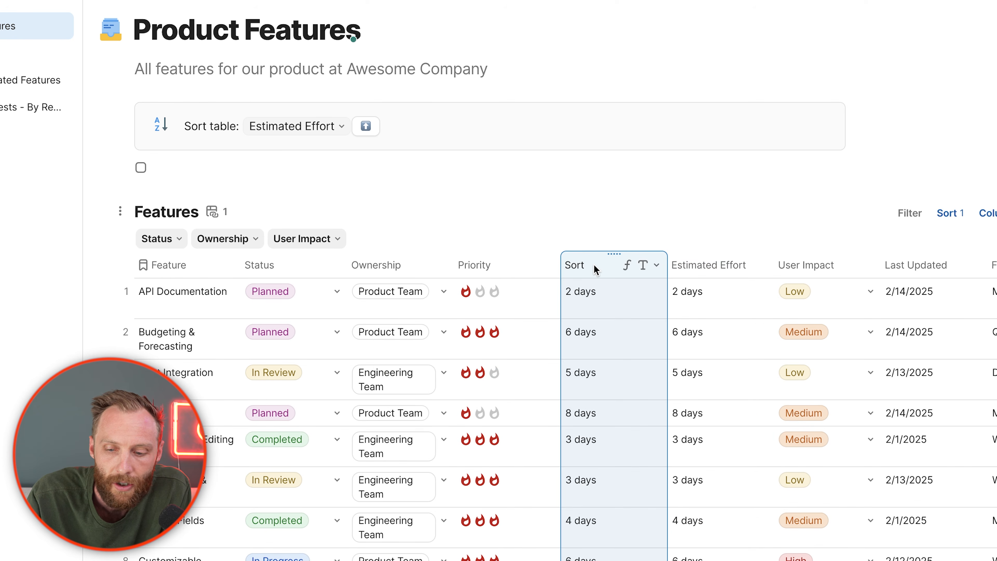
key("=")
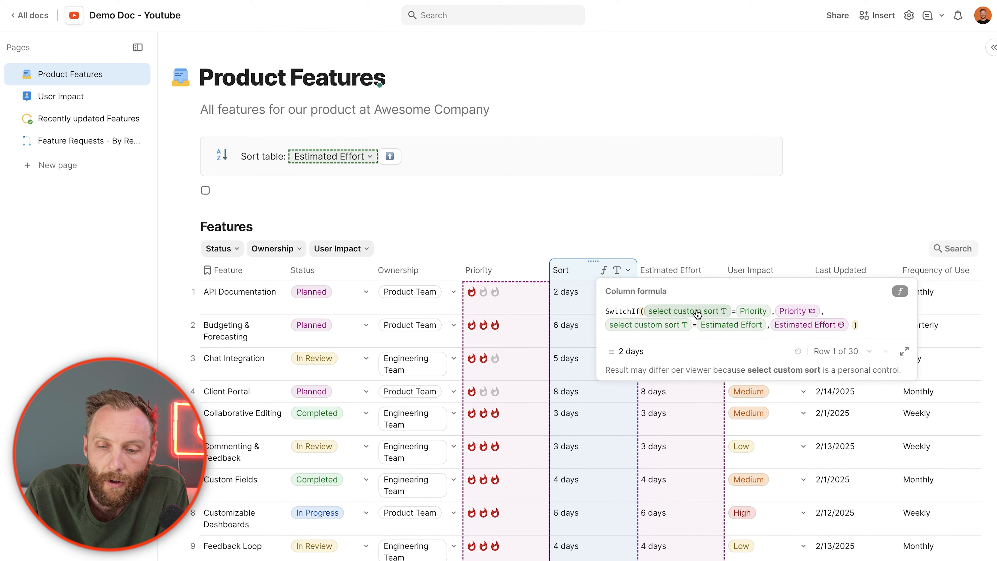
left_click(904, 351)
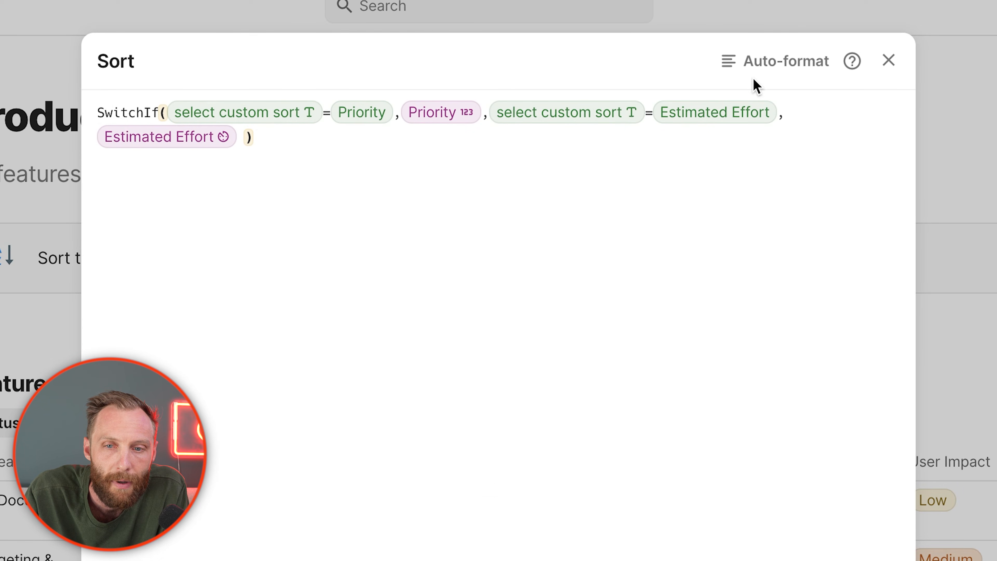
left_click(769, 63)
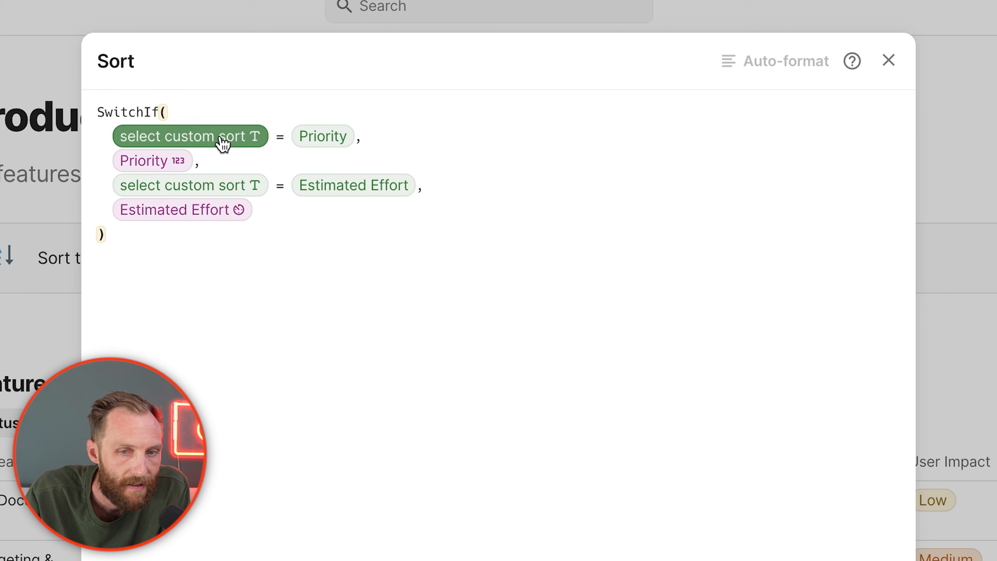
Replace the Priority result in the SwitchIf formula with an If whose condition is sort checkbox=True()
left_click(186, 168)
key("BackSpace")
type("if(che")
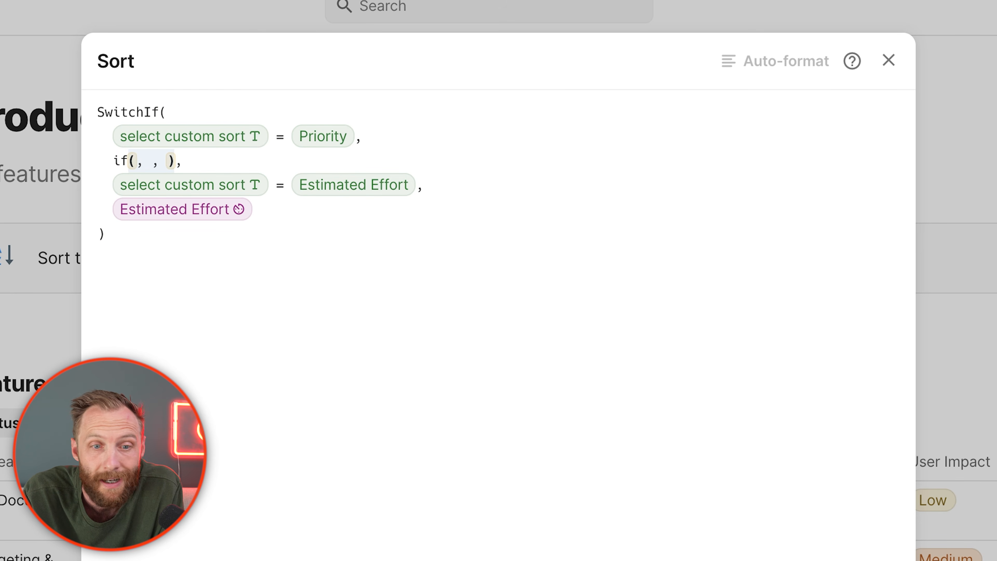
key("BackSpace")
key("BackSpace")
key("BackSpace")
type("sort checkbox")
key("Return")
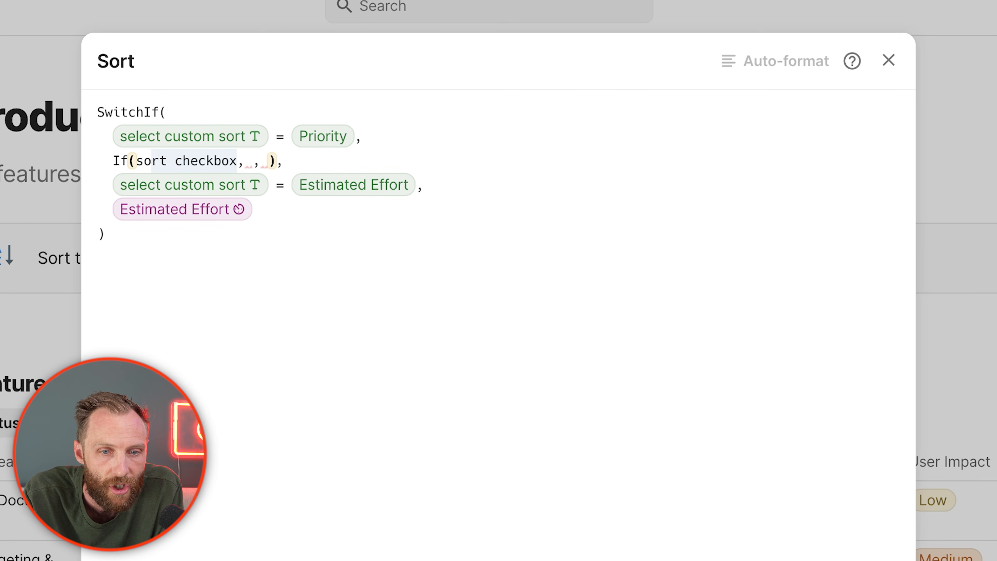
type("=true(),")
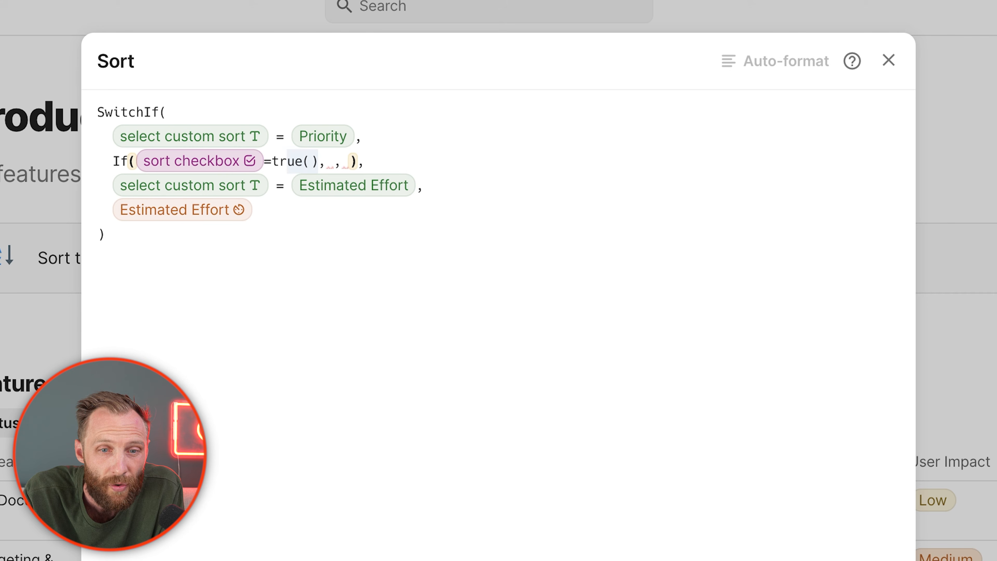
Make the Priority branch's If return Priority when true and Priority*-1 when false
type("priority")
key("Return")
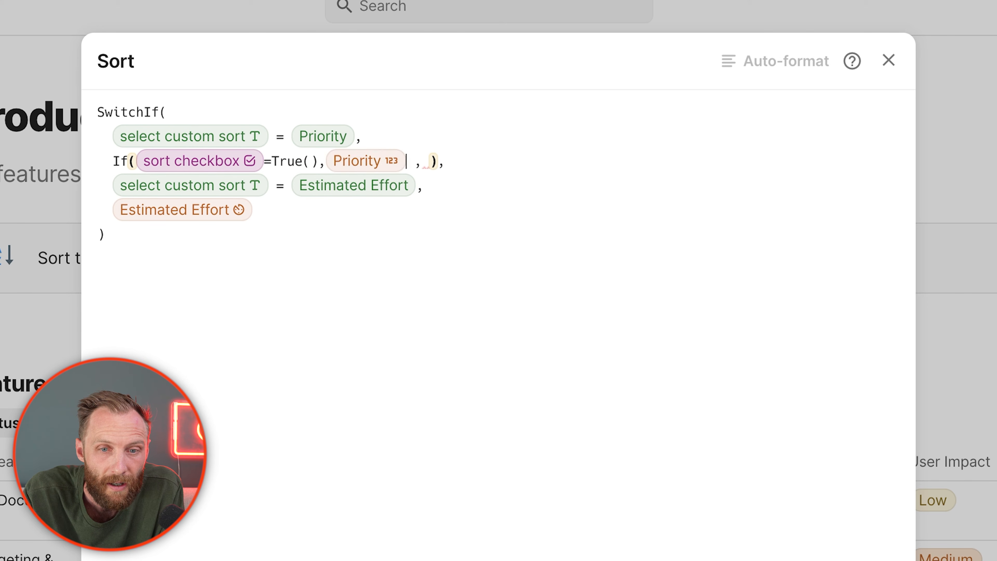
type("priority")
key("Return")
type("*-1")
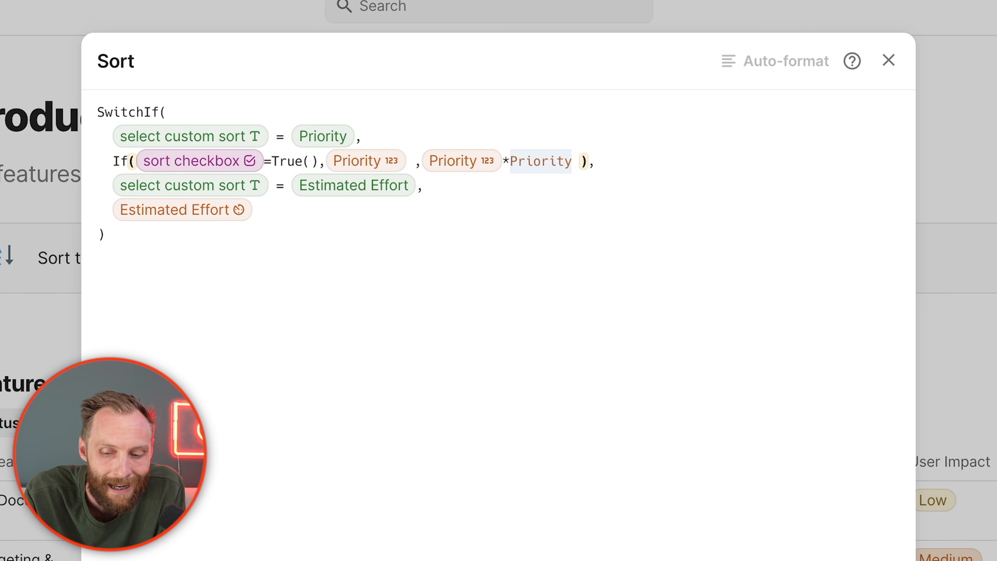
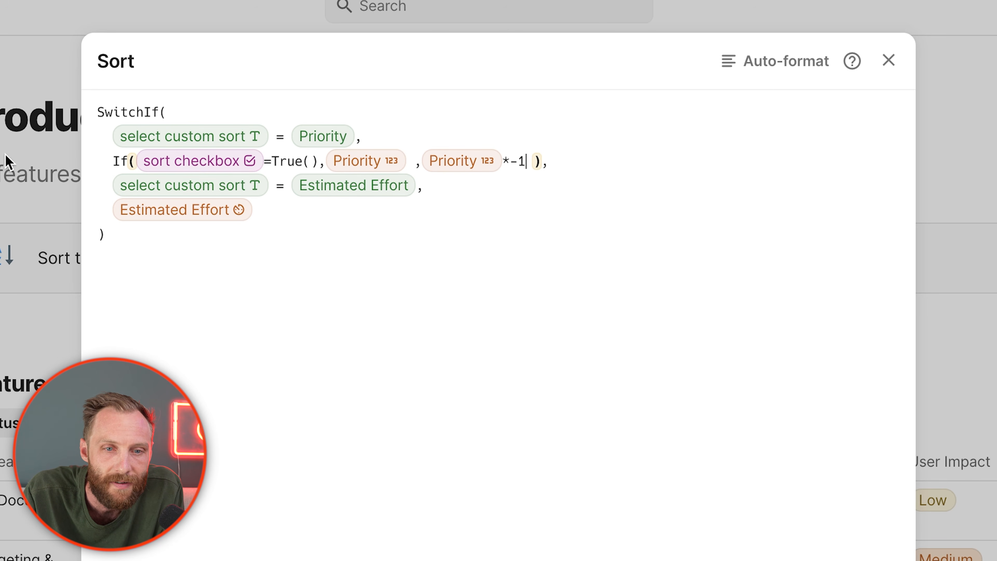
Replace the Estimated Effort result in the SwitchIf formula with an if whose condition is sort checkbox=True()
left_click(162, 212)
key("BackSpace")
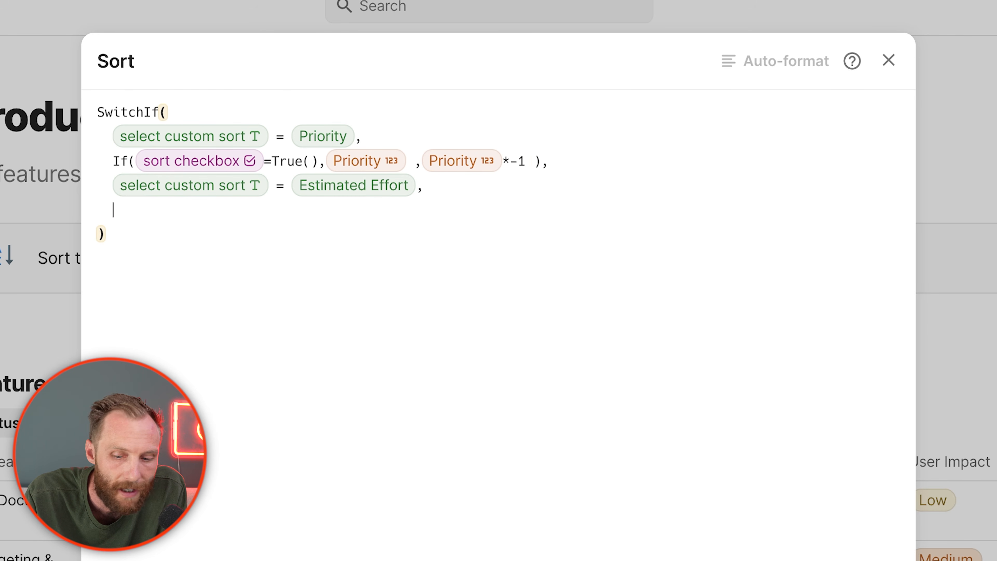
type("if( so")
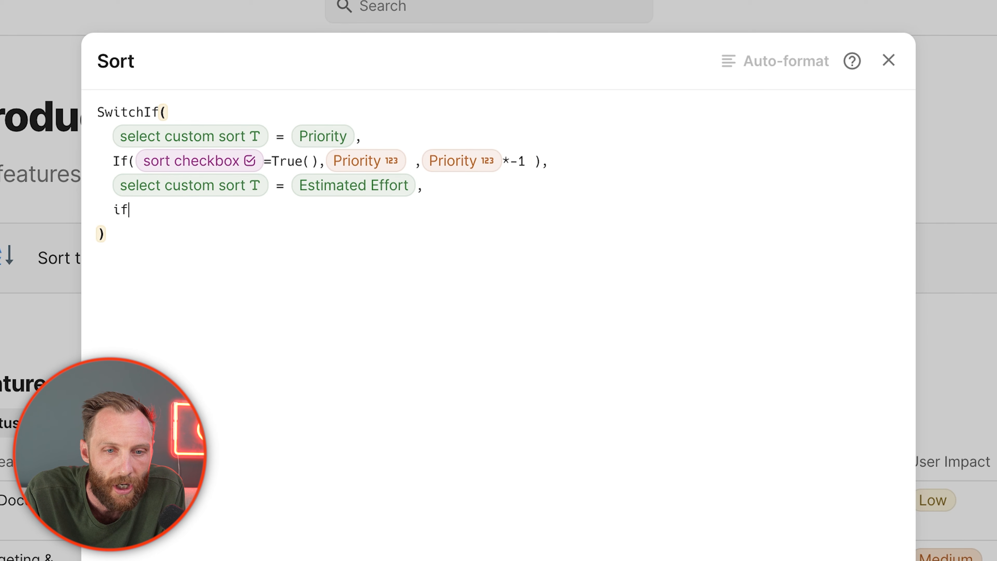
type("(sort")
key("Return")
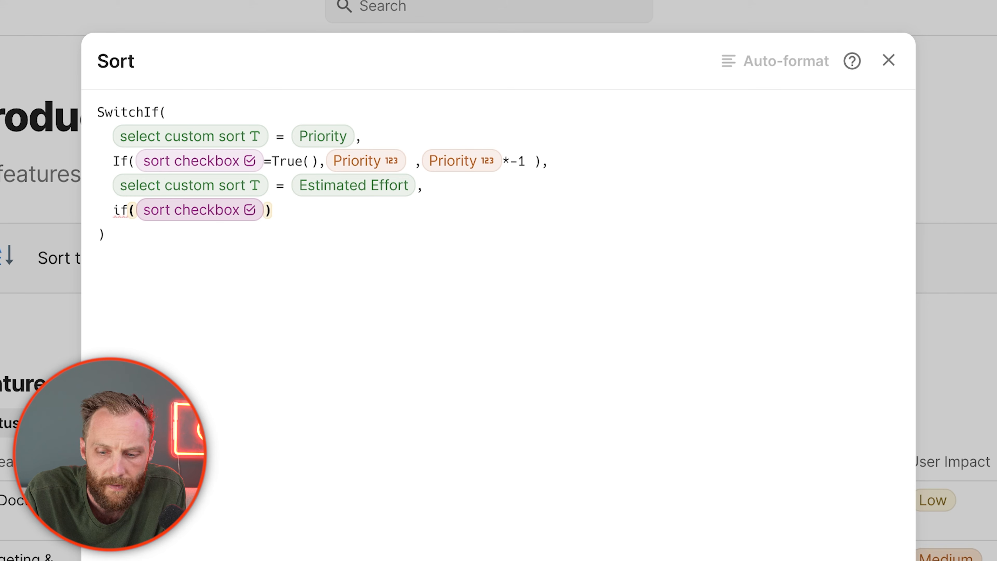
type("=true(),p")
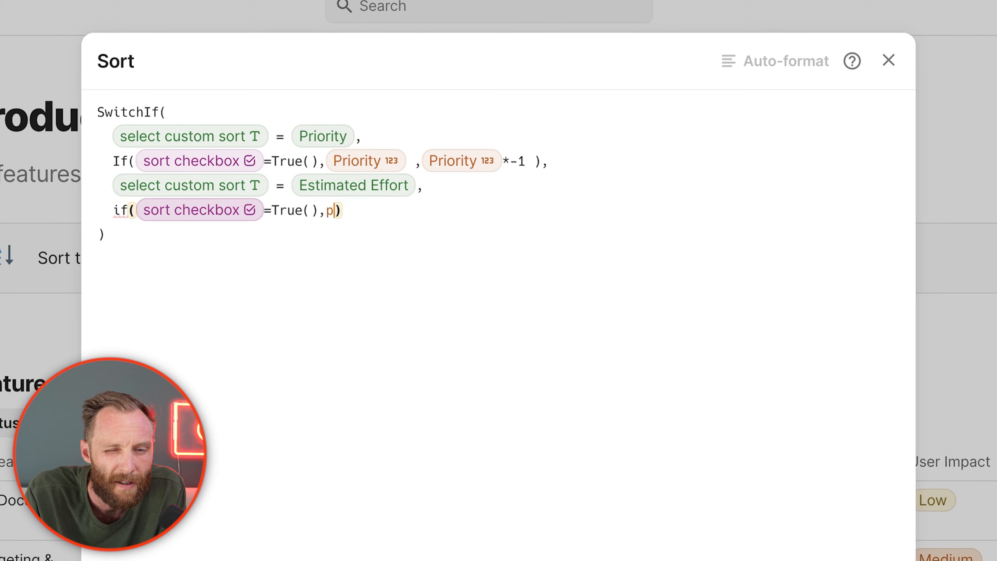
Make the Estimated Effort branch's if return Estimated Effort when true and Estimated Effort*-1 when false, and save the formula
type("ri")
key("BackSpace")
key("BackSpace")
key("BackSpace")
type("estimated Effort")
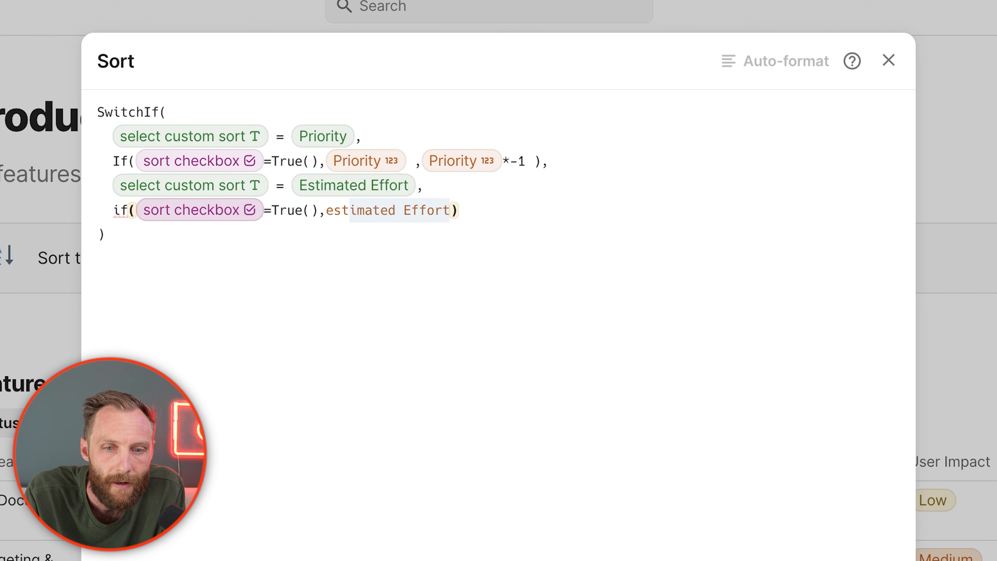
key("Return")
type(",est")
key("Return")
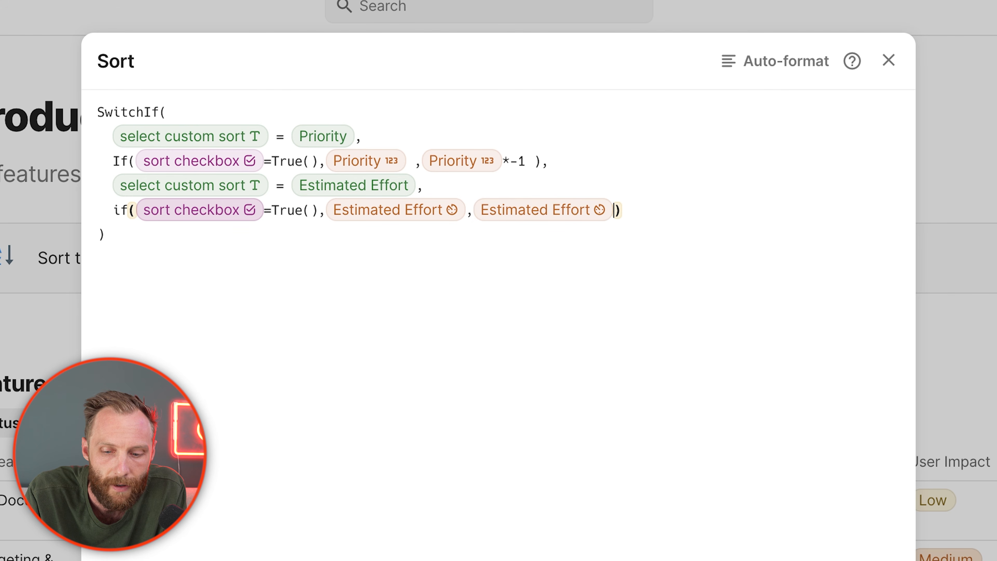
type("*-1")
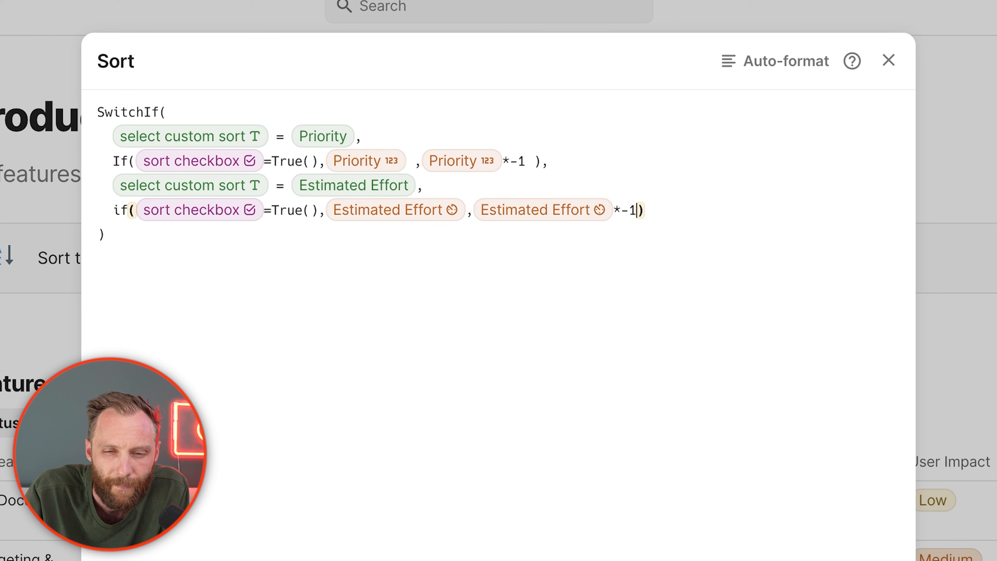
key("Return")
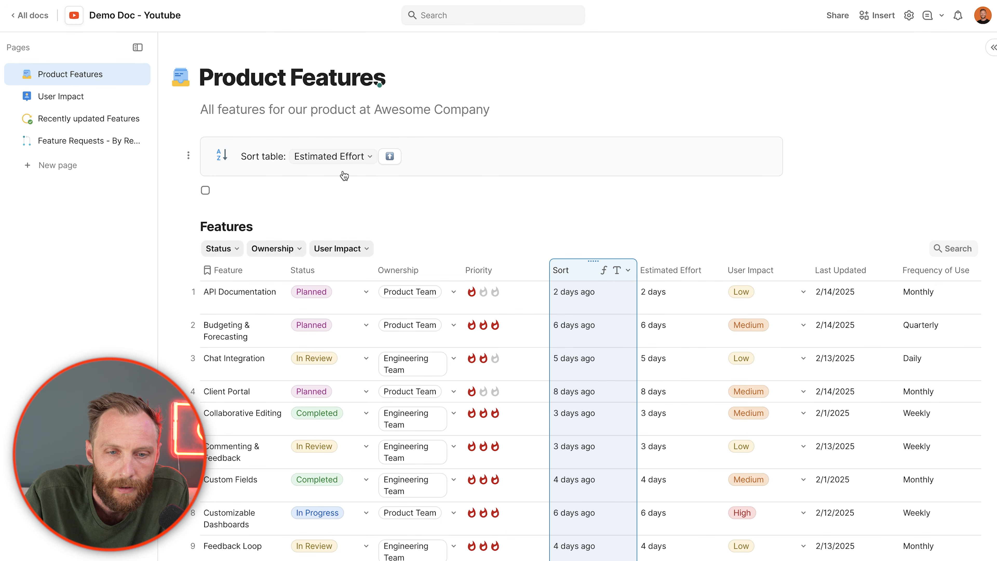
Test the Sort column's values by flipping the direction under Estimated Effort and again with the select control set to Priority
left_click(395, 165)
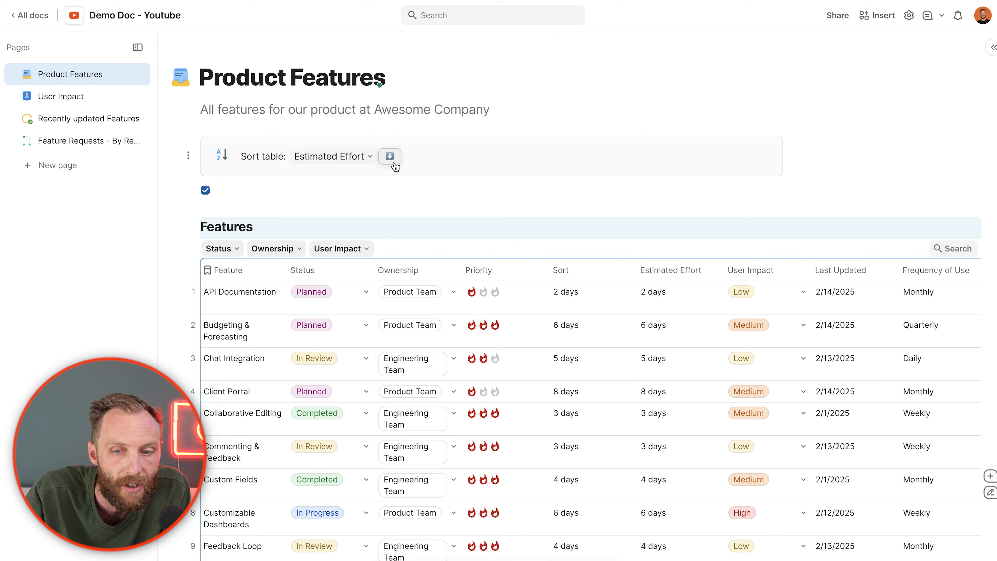
left_click(334, 157)
left_click(311, 201)
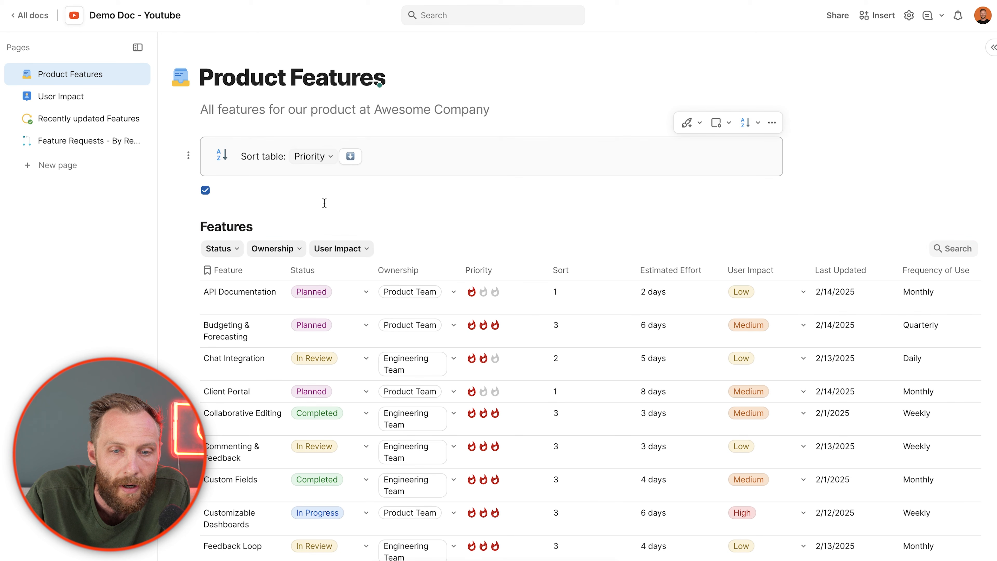
left_click(355, 159)
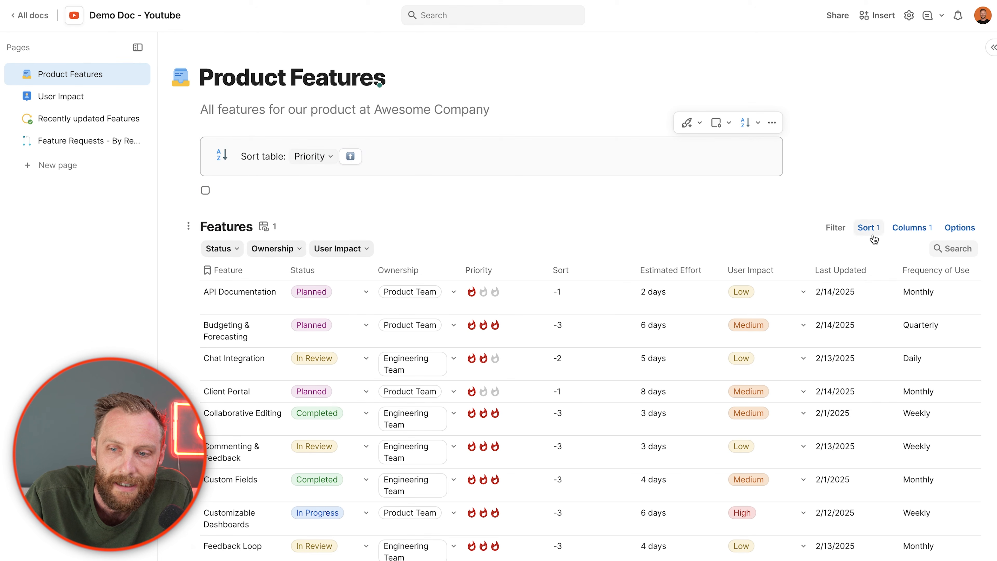
Replace the Features table's sort by Feature with an ascending sort by the Sort column, and flip the sort direction to test it
left_click(873, 228)
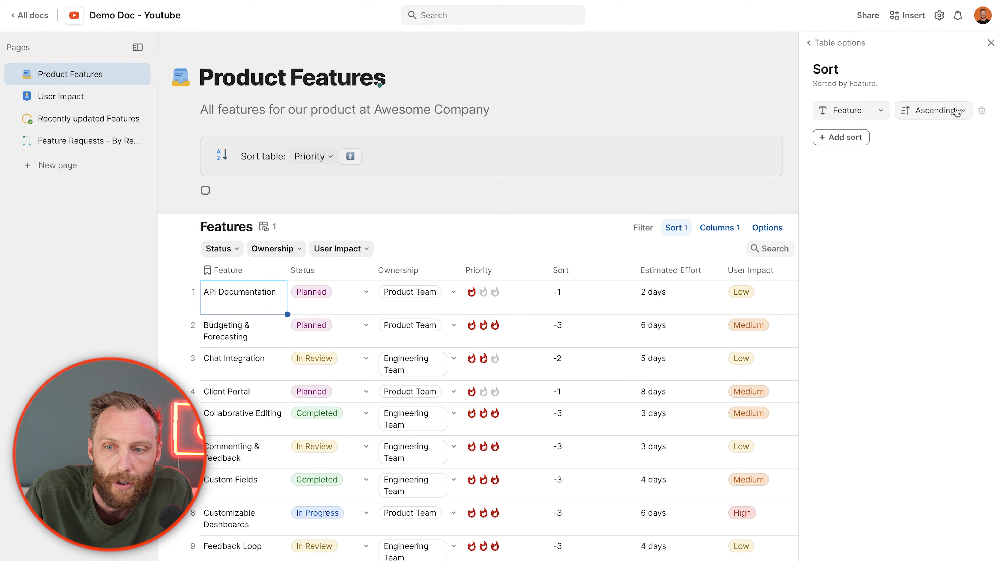
left_click(983, 110)
left_click(853, 219)
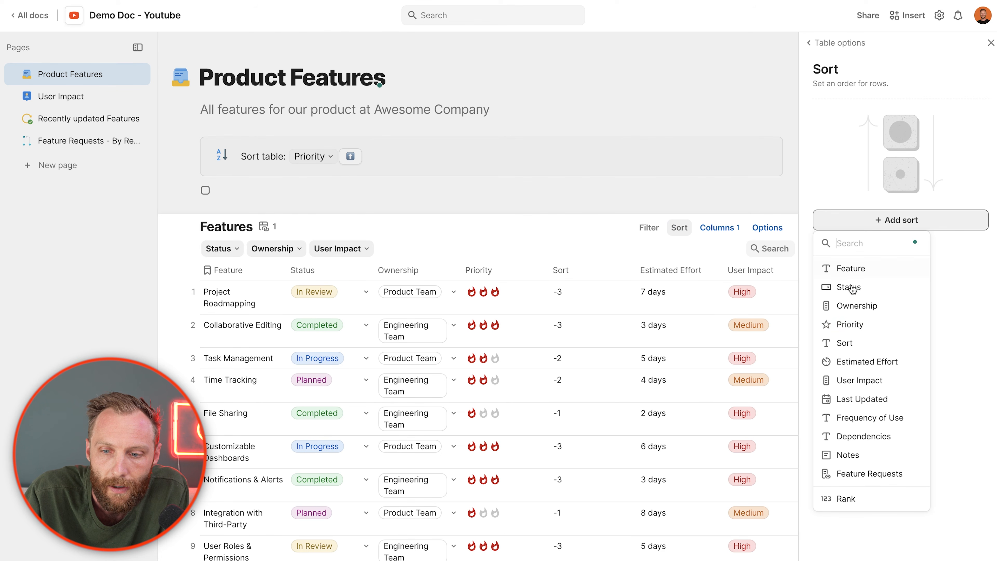
left_click(847, 343)
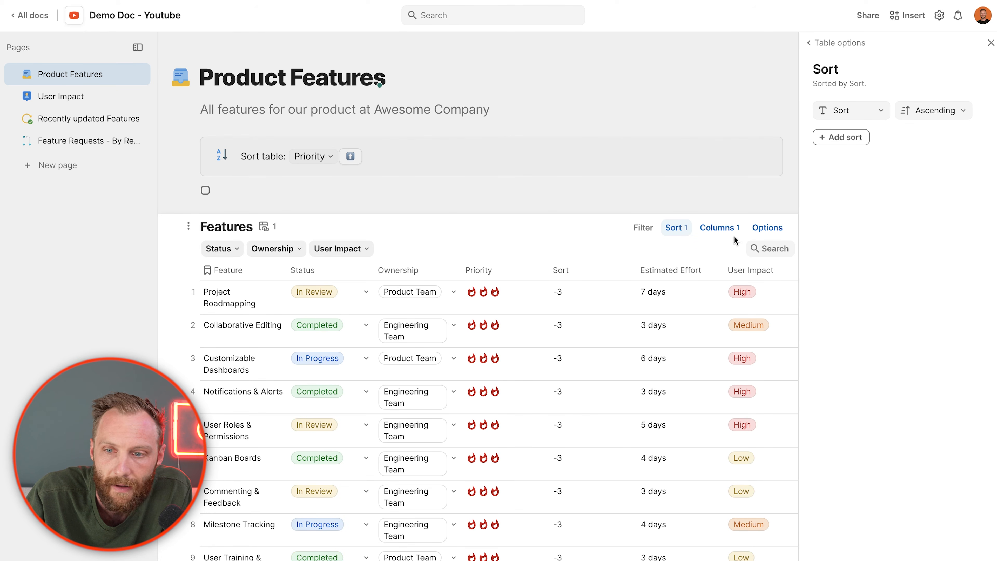
left_click(991, 43)
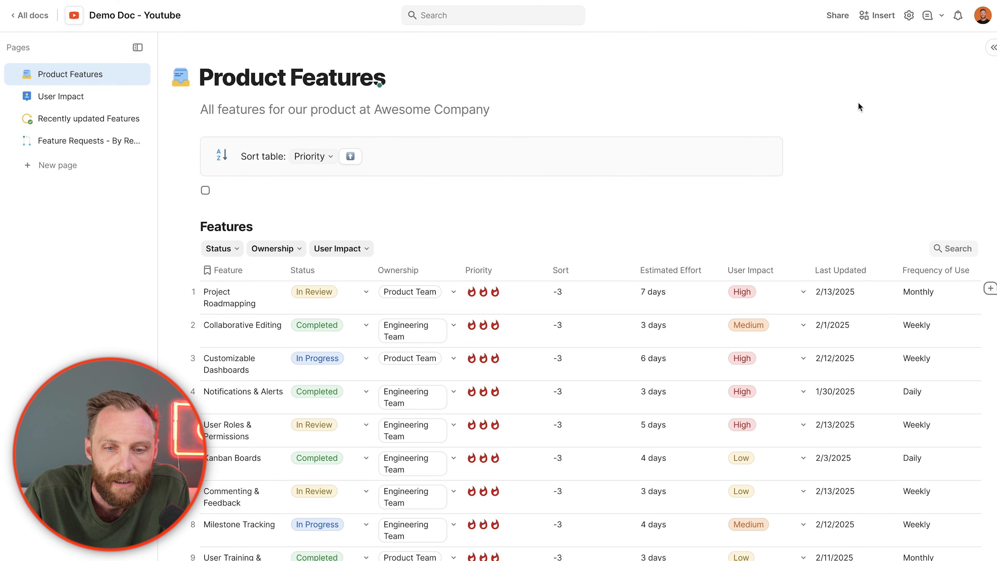
left_click(352, 157)
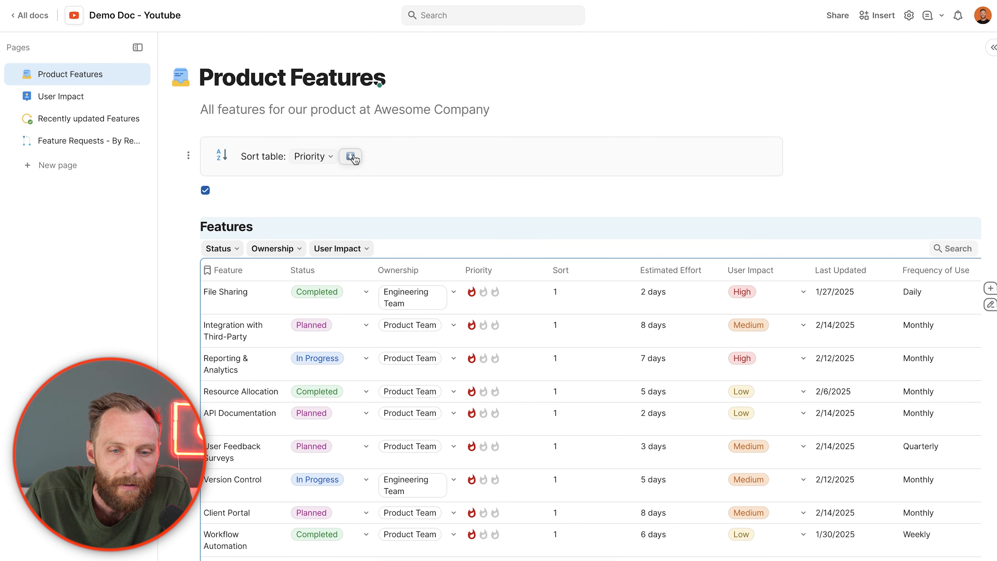
Hide the Sort column in the Features table and move the sort checkbox off this page onto a new untitled page
left_click(628, 270)
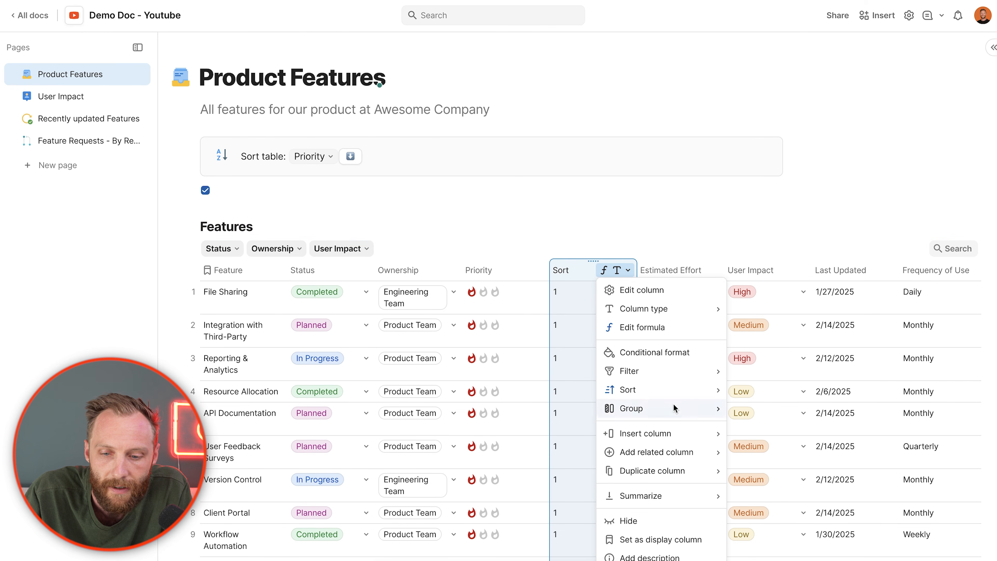
left_click(632, 521)
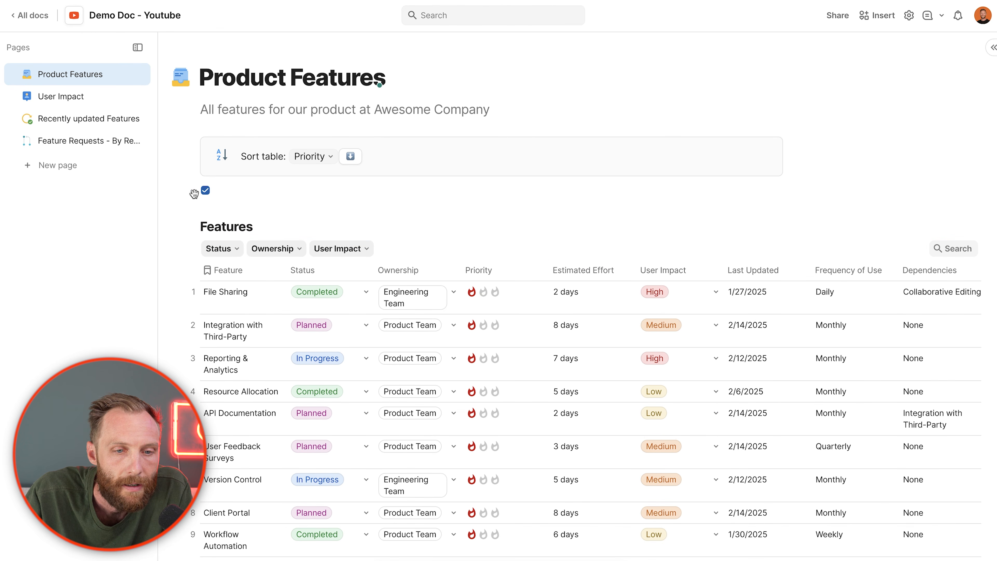
left_click_drag(189, 192, 84, 170)
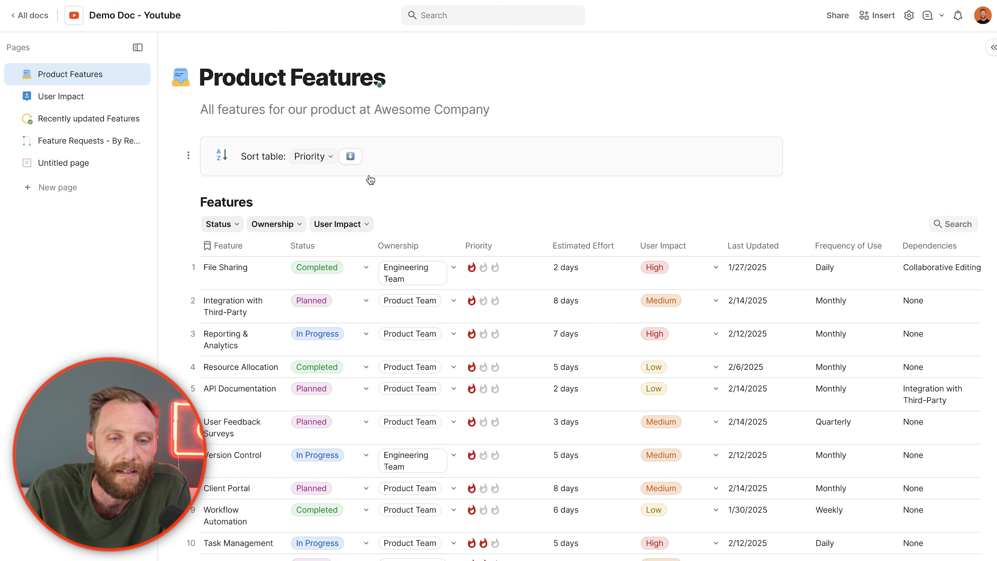
Disallow adding new options in the custom sort select control and set its starting value to Priority
left_click(308, 156)
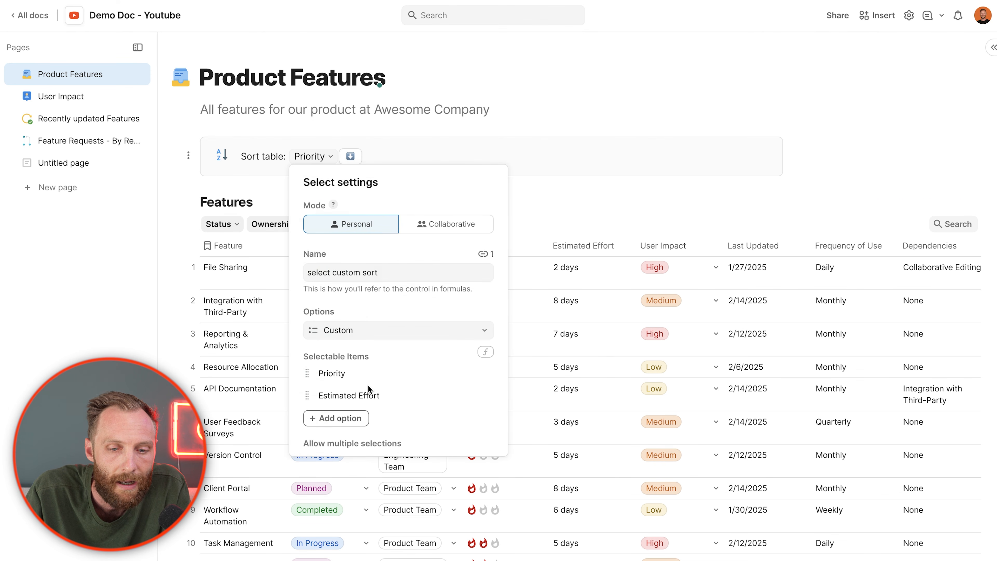
scroll(393, 391, "down", 5)
scroll(483, 449, "down", 1)
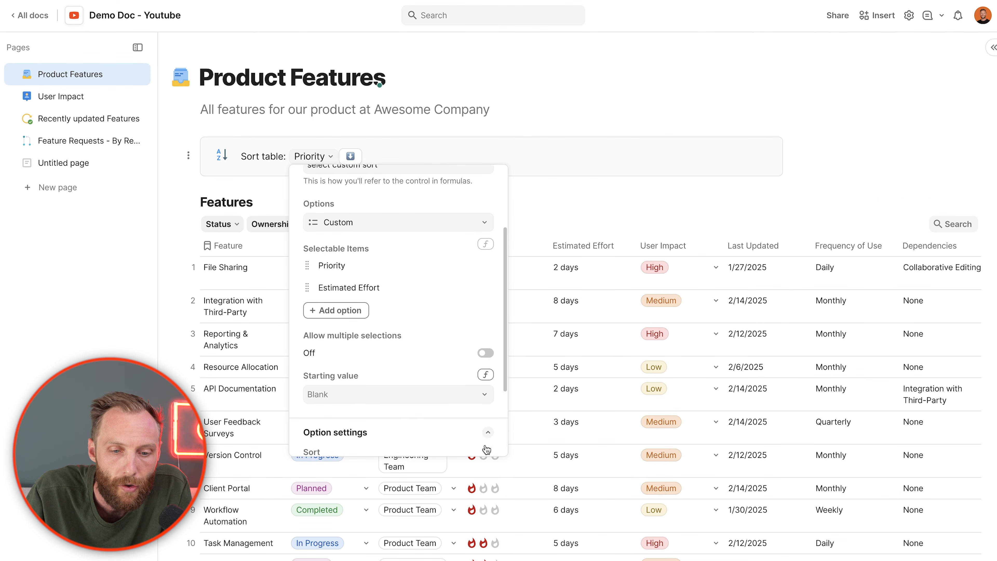
scroll(486, 448, "down", 3)
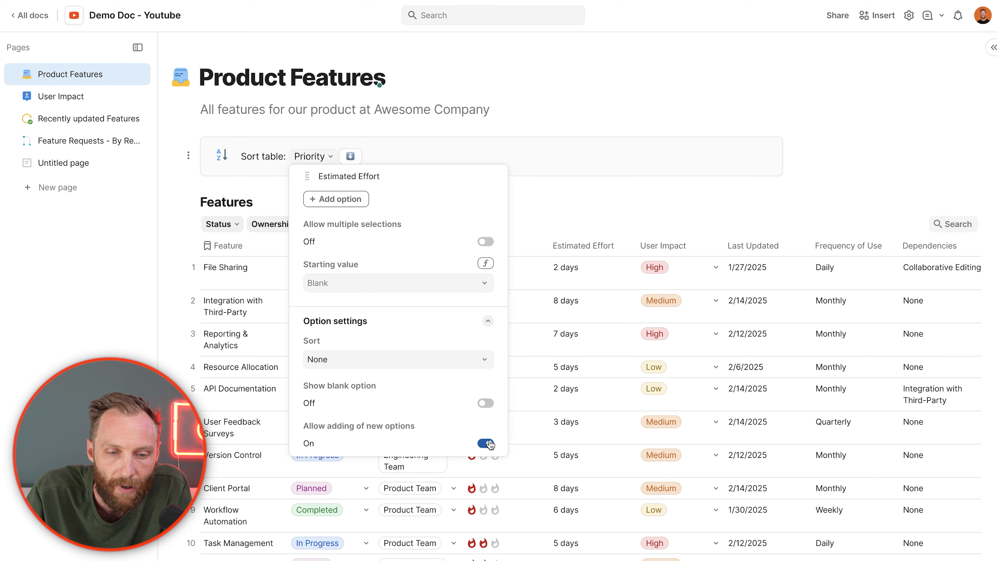
left_click(430, 282)
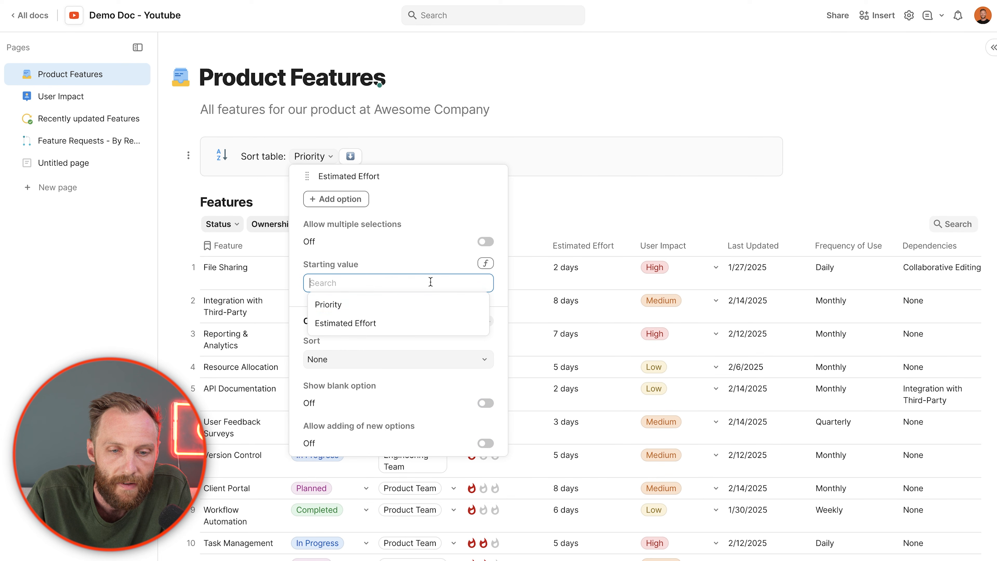
left_click(385, 310)
left_click(527, 157)
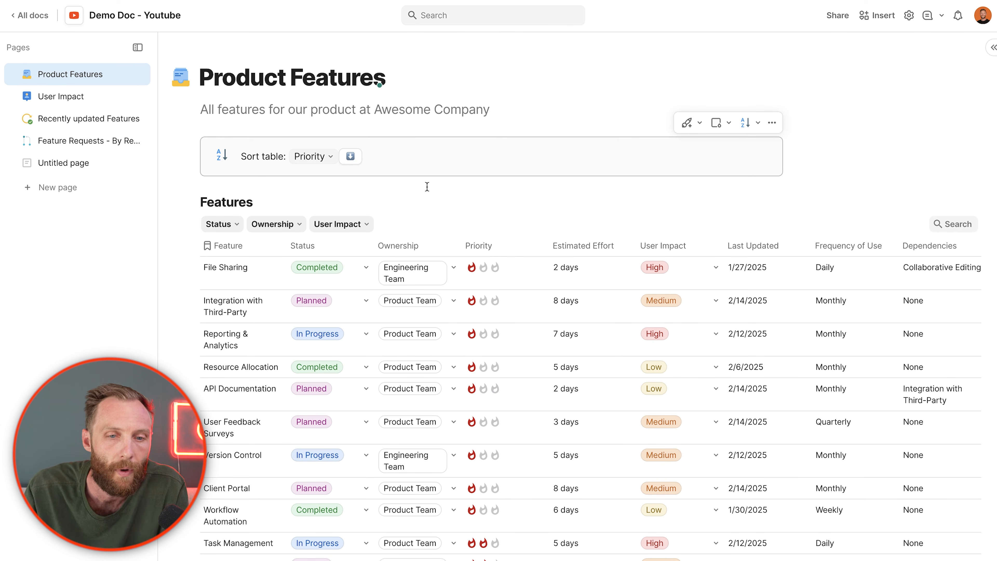
Test the table order by reversing the Priority sort, switching to Estimated Effort and reversing again, and examine the effort values
left_click(329, 156)
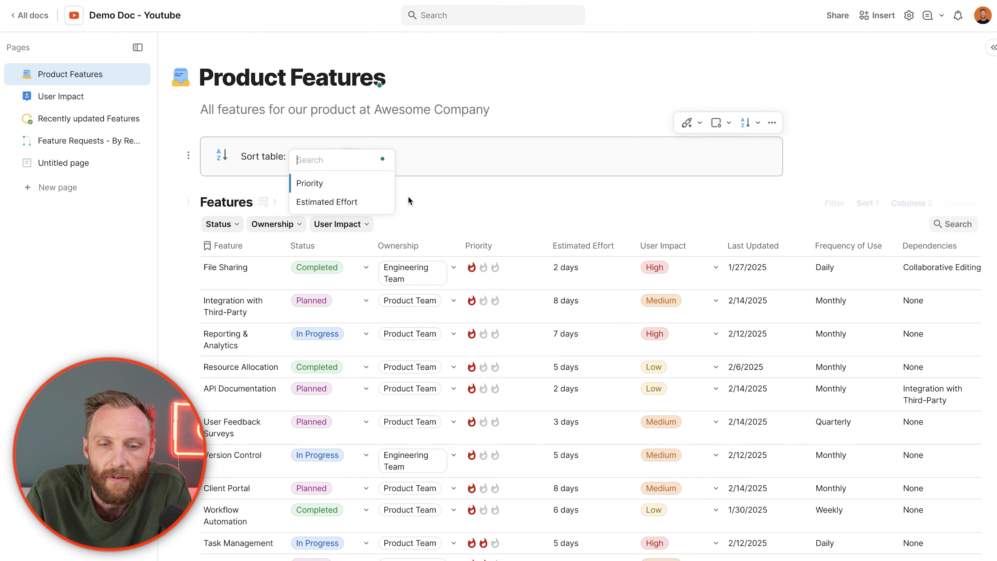
left_click(346, 184)
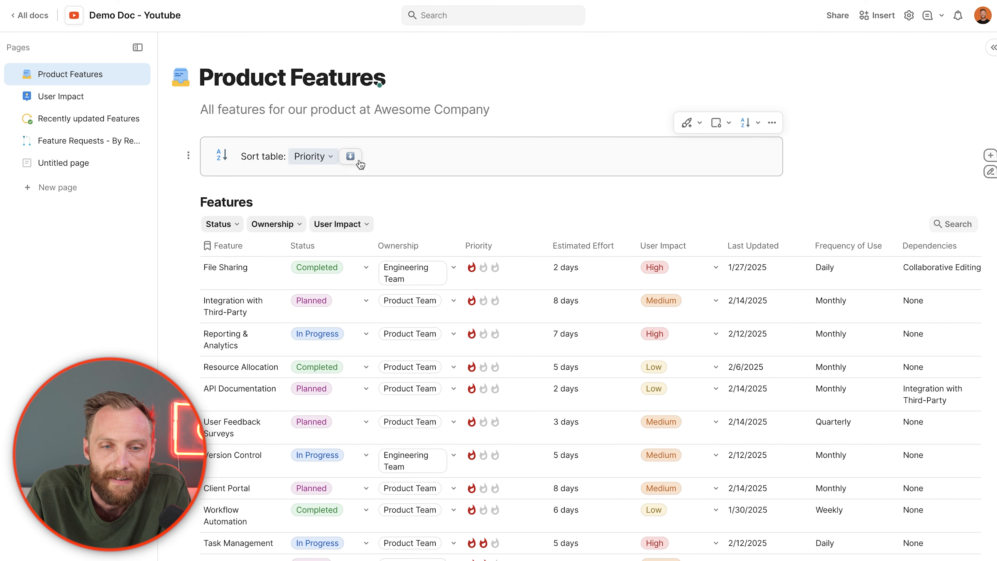
left_click(357, 160)
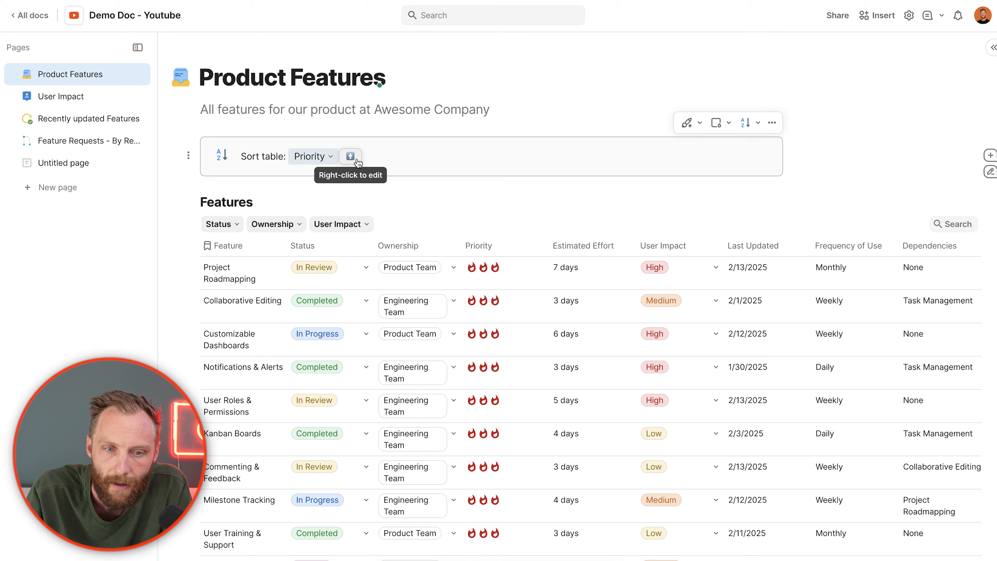
left_click(312, 157)
left_click(318, 203)
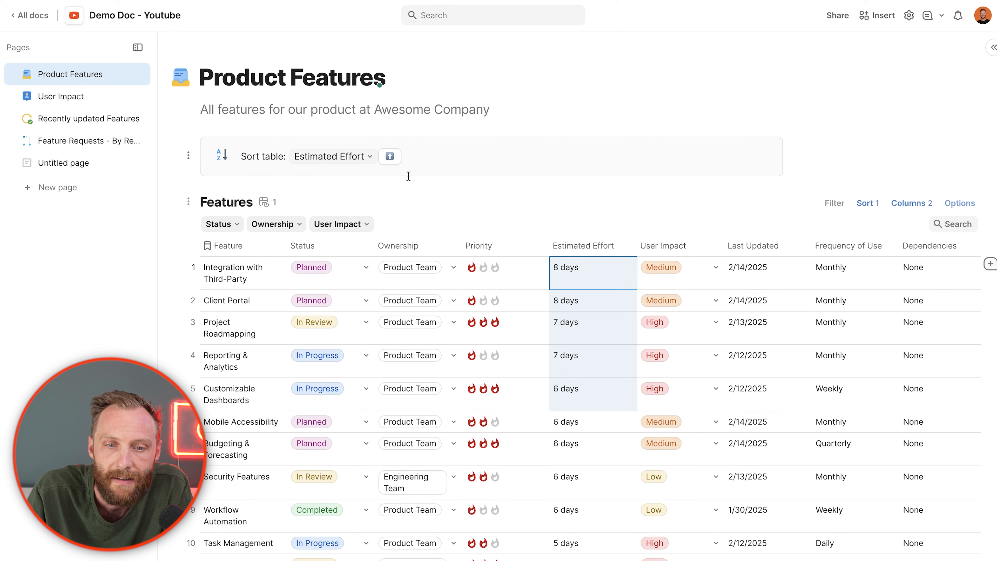
left_click(391, 156)
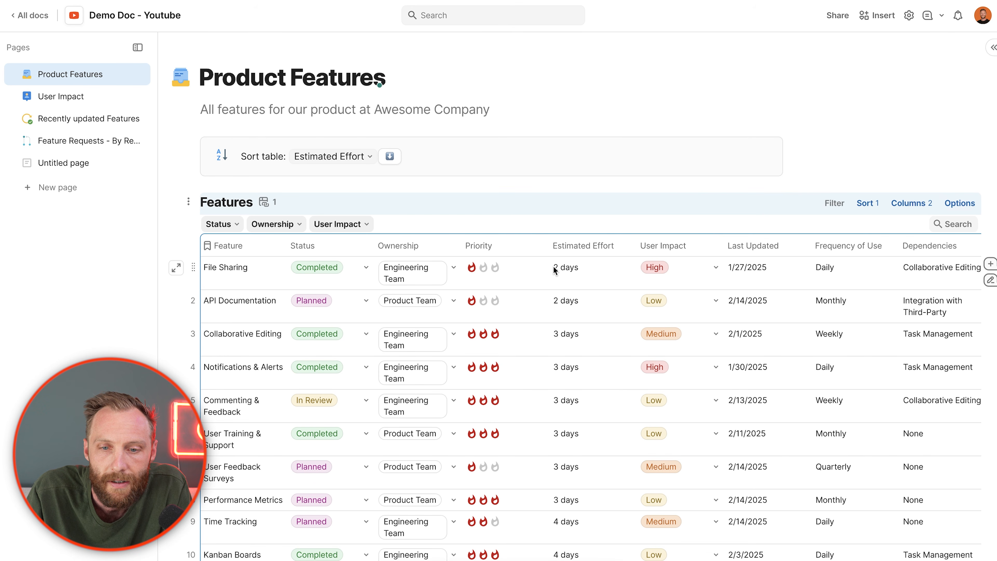
left_click_drag(553, 266, 594, 468)
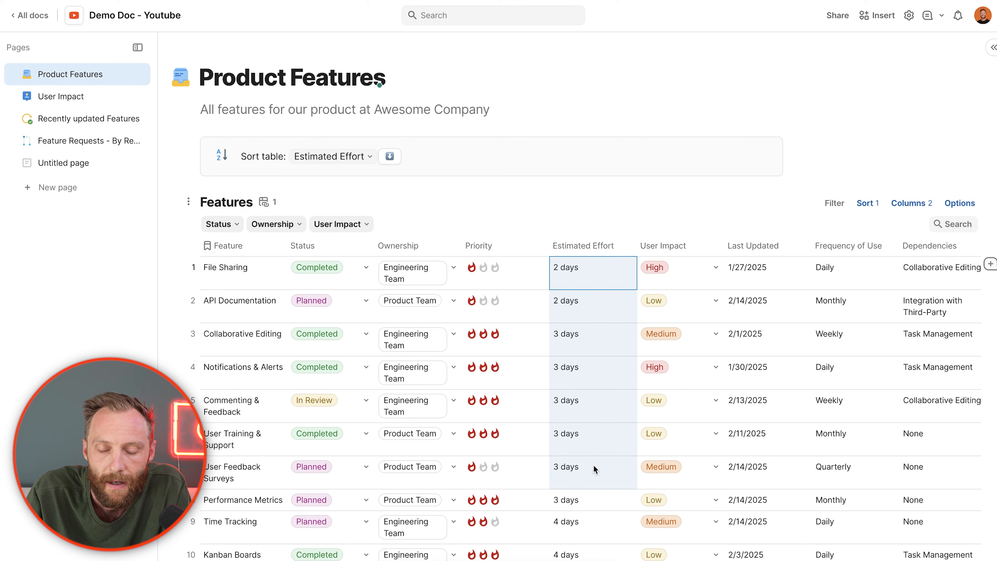
Change the condition in the arrow button's label formula to sort checkbox=False()
left_click(392, 156)
left_click(514, 306)
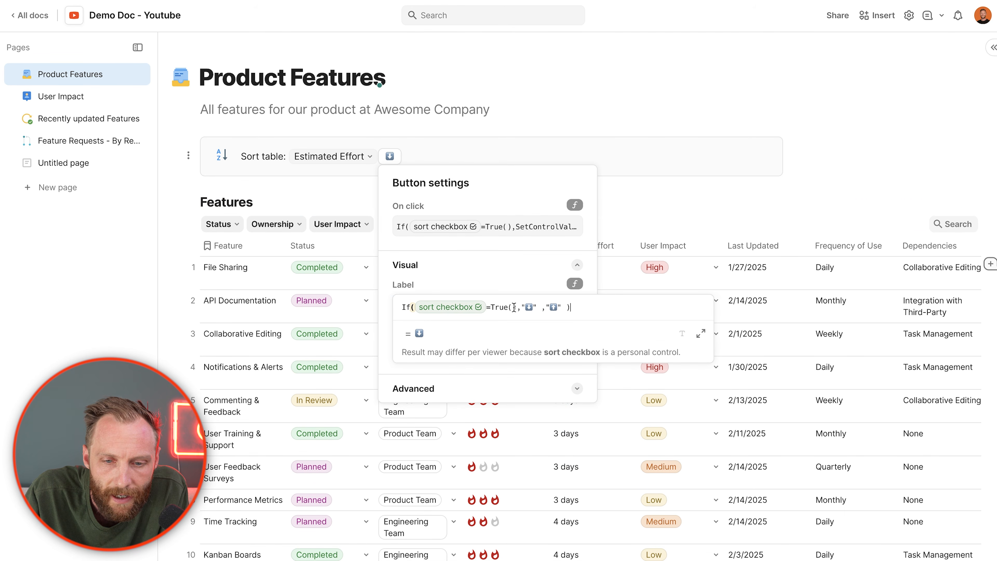
key("BackSpace")
key("BackSpace")
key("BackSpace")
key("BackSpace")
key("BackSpace")
key("BackSpace")
type("fals")
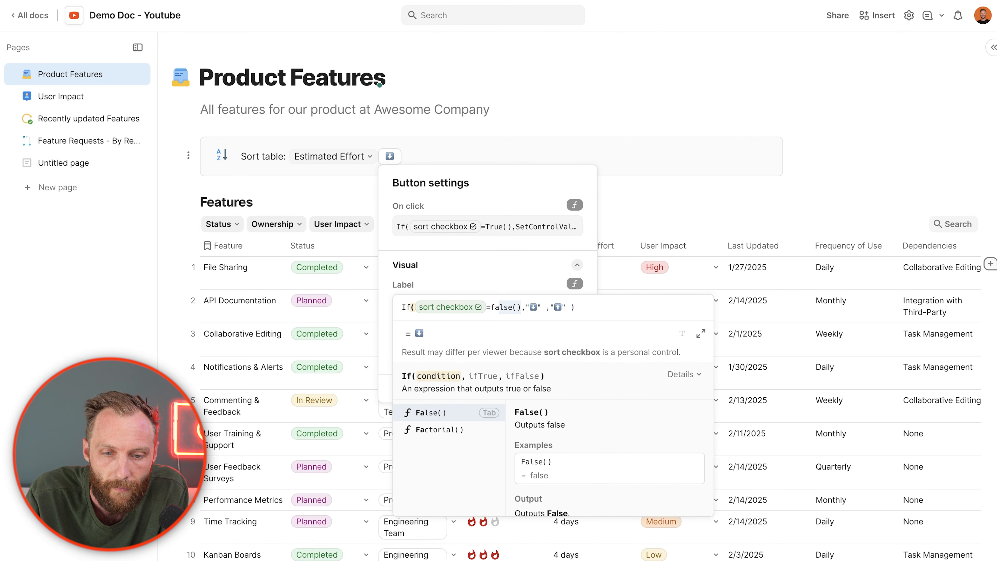
key("Tab")
left_click(616, 173)
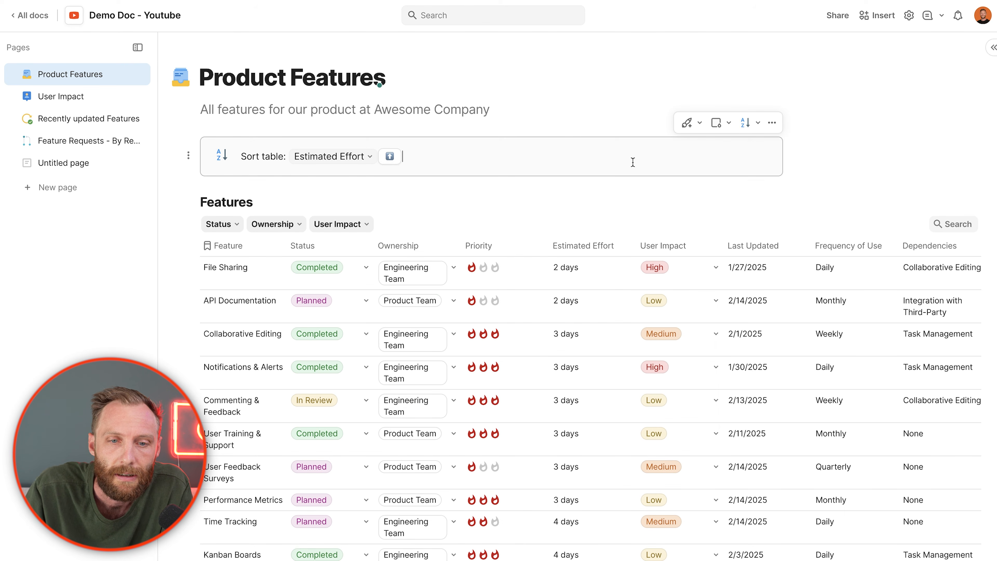
Compare the Estimated Effort order with the button's arrow, reverse the direction, and switch the sort to Priority
left_click_drag(582, 282, 603, 475)
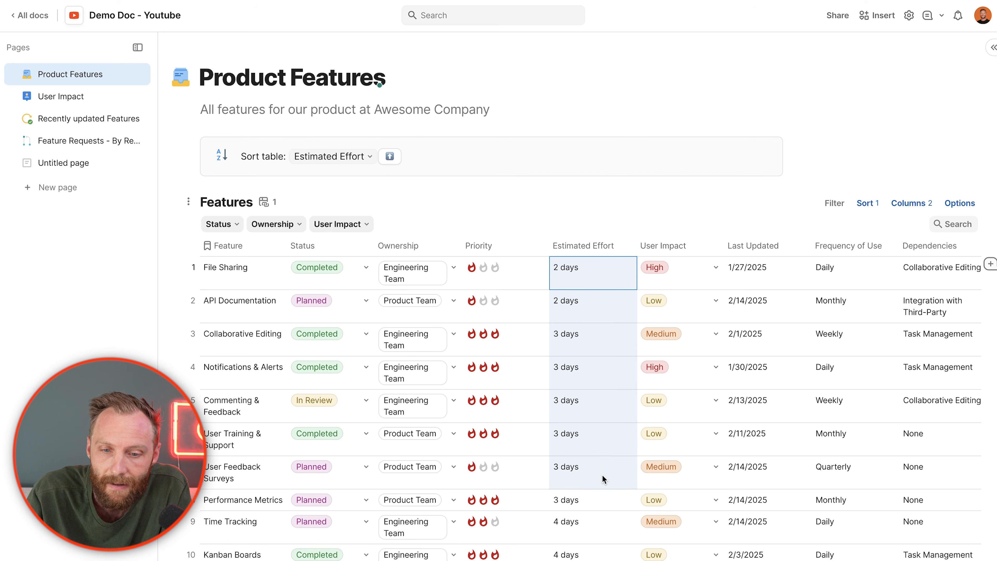
left_click(391, 157)
left_click(331, 157)
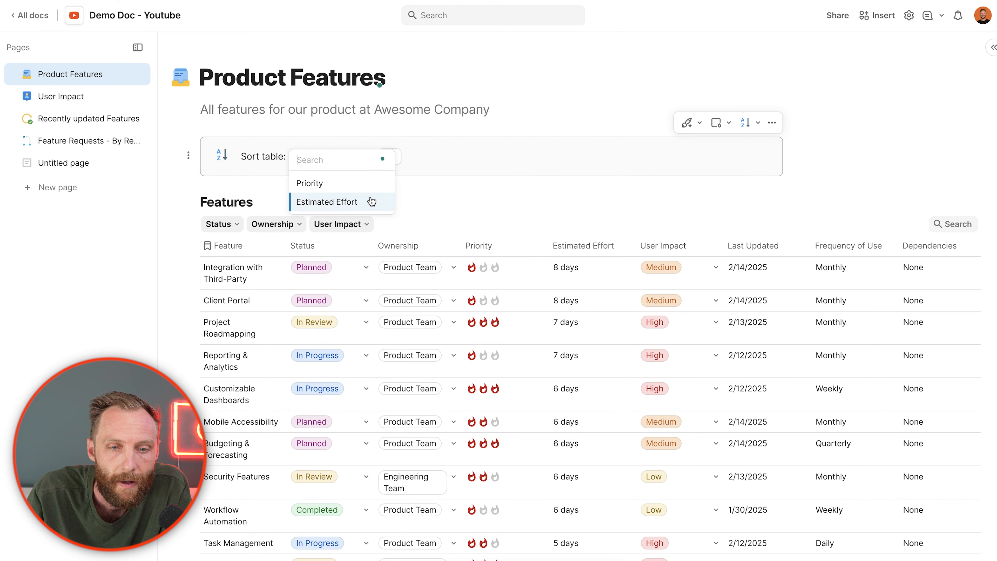
left_click(310, 180)
left_click(437, 163)
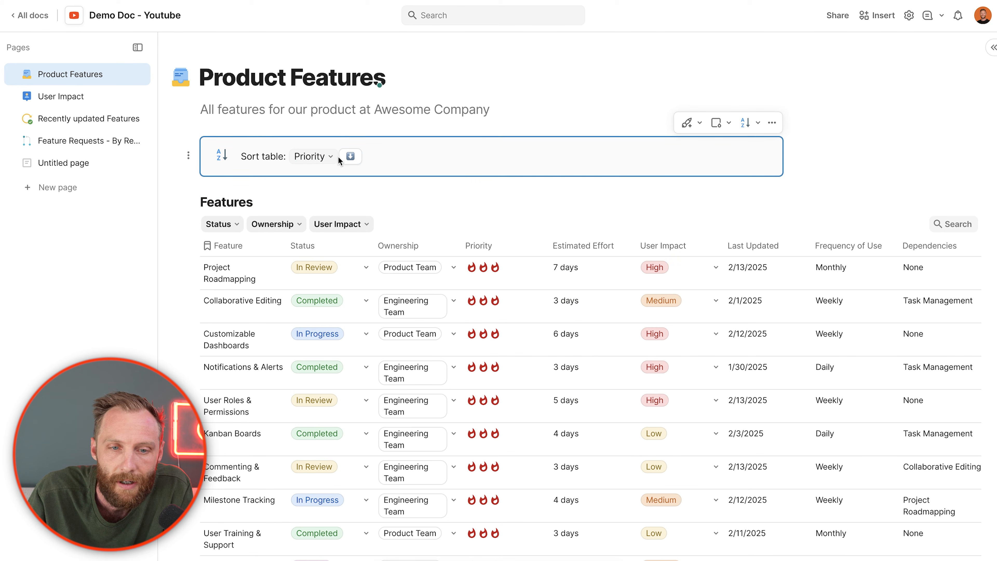
Review the arrow button's settings, including its advanced options, and close them
left_click(349, 156)
left_click(388, 389)
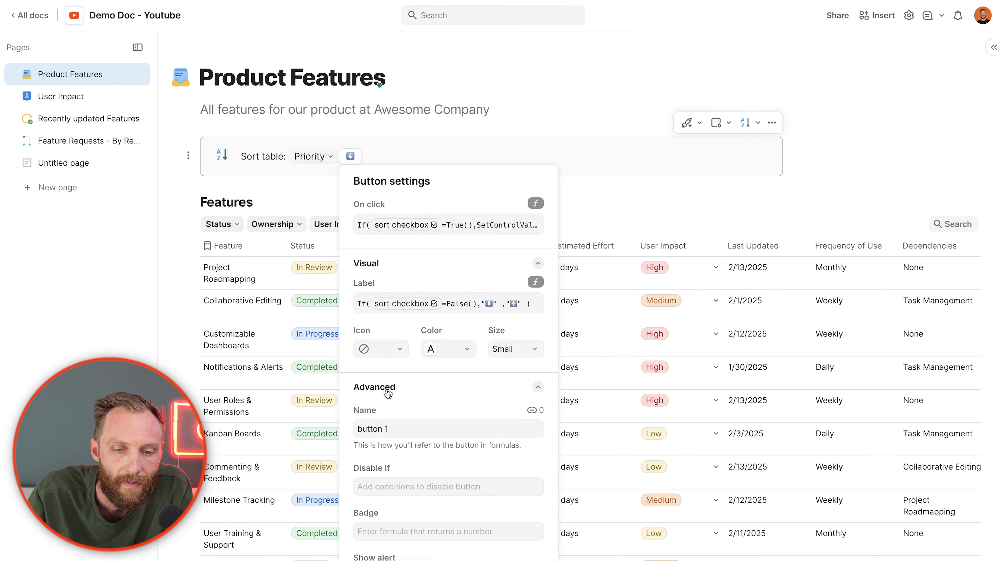
left_click(419, 554)
left_click(418, 554)
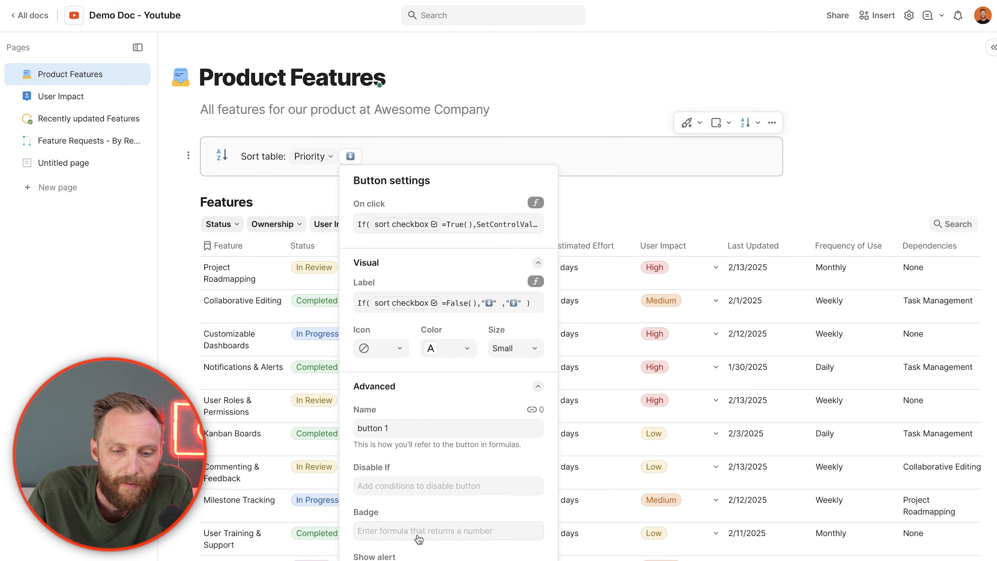
left_click(541, 164)
Reverse the Priority sort direction twice to test the button, and open the Features table's sort settings
left_click(351, 157)
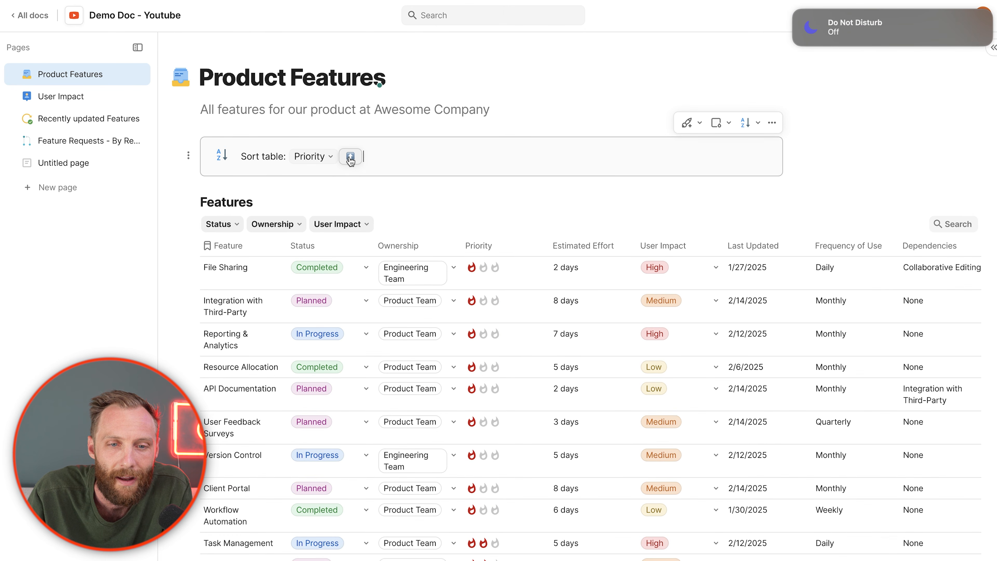
left_click(350, 157)
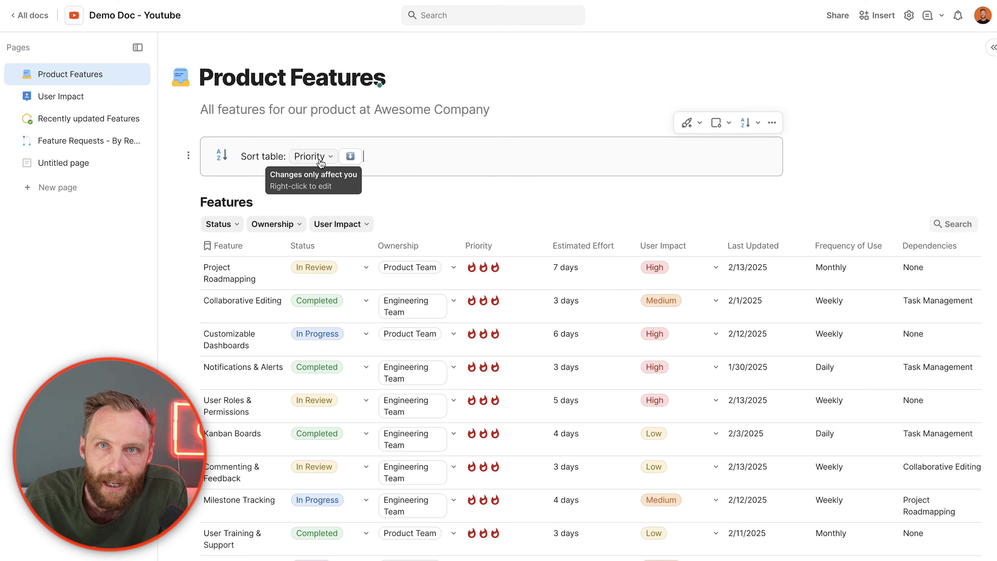
mouse_move(894, 243)
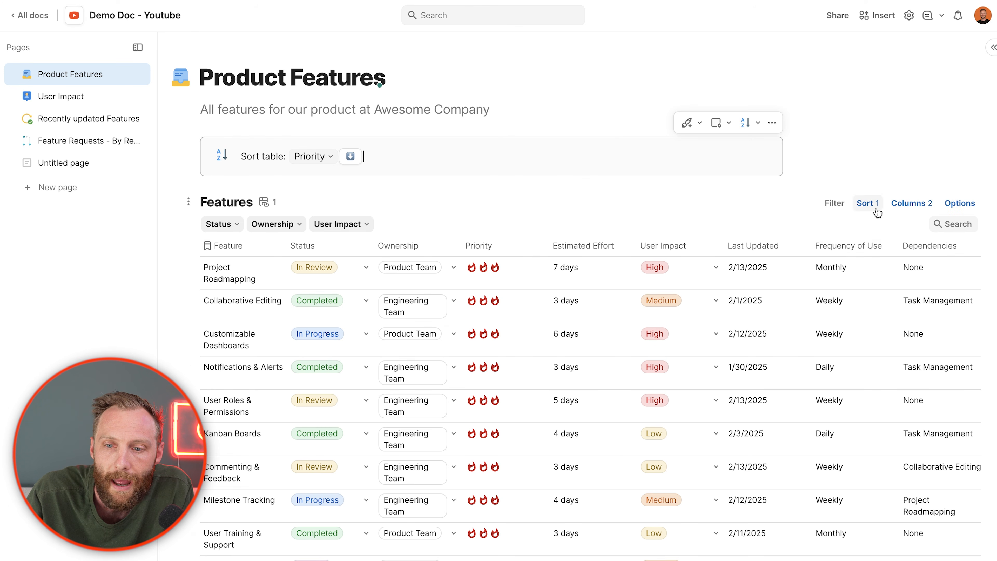
left_click(868, 203)
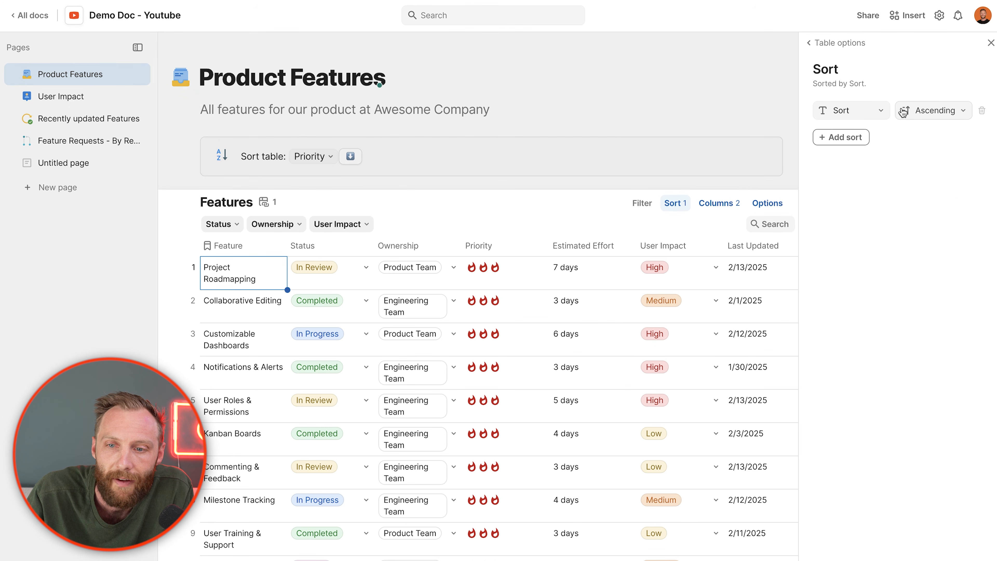